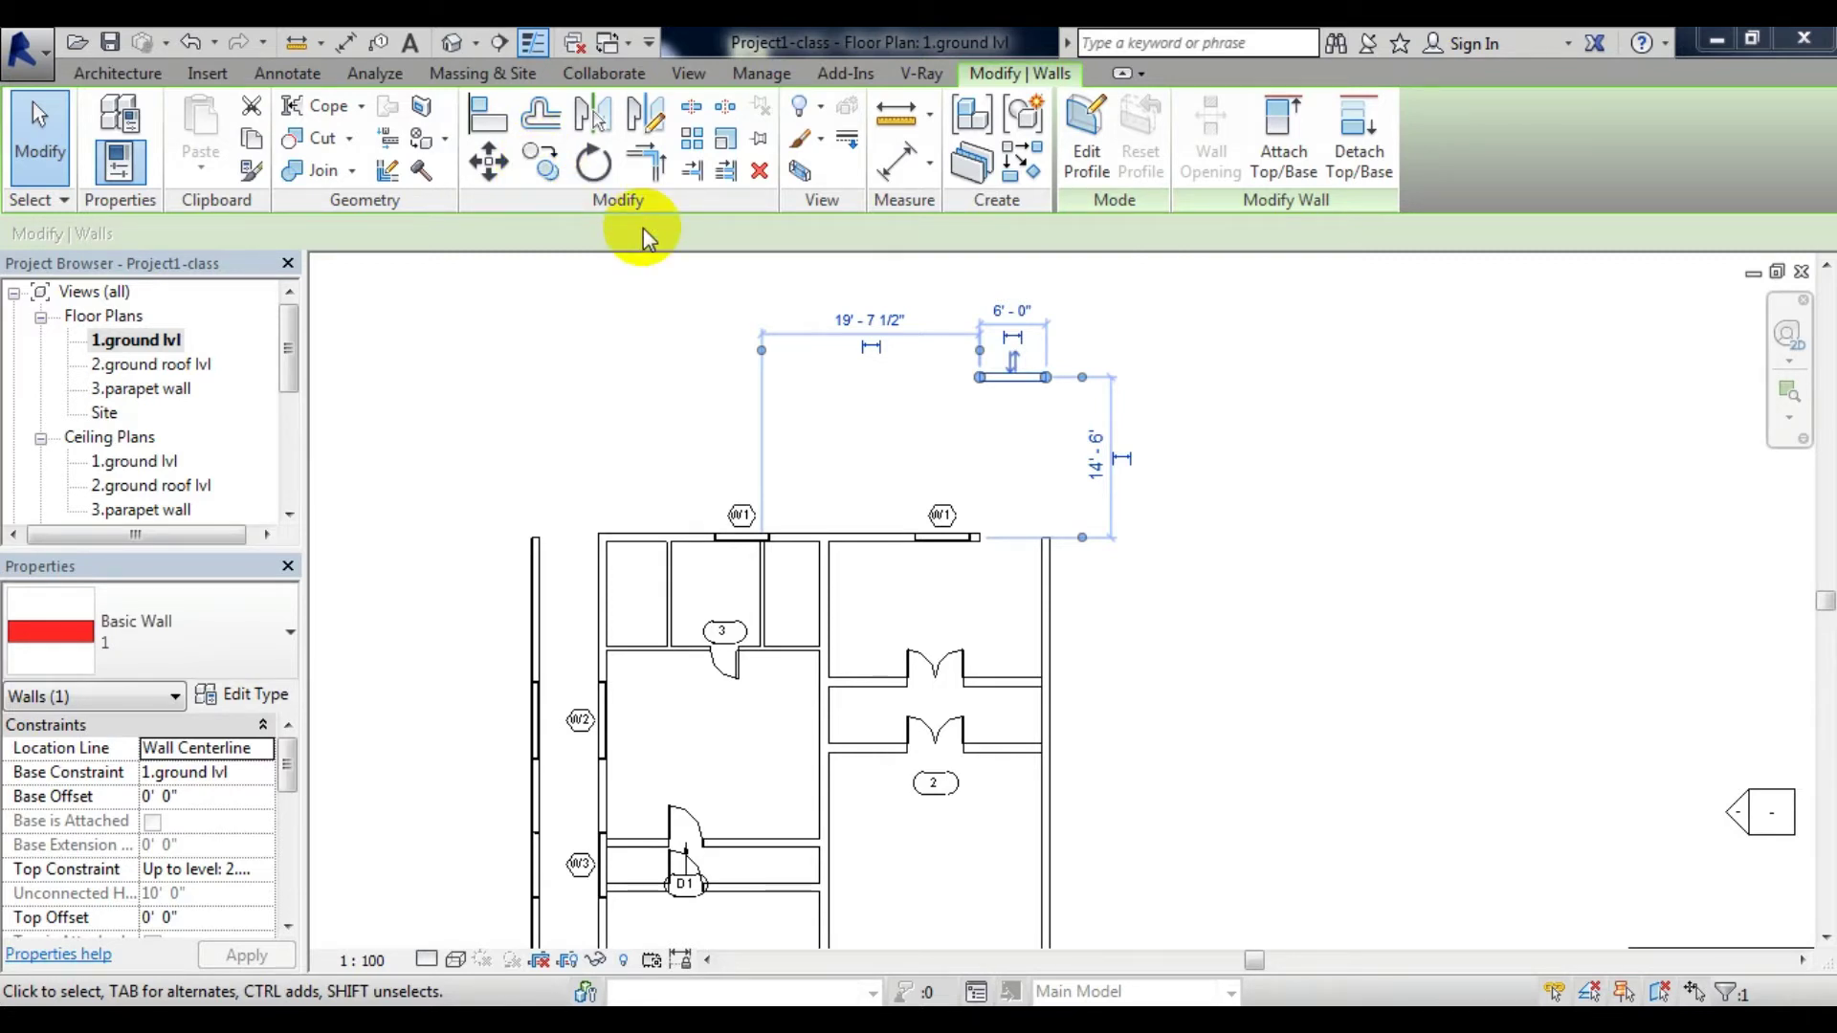
Step: Zoom out on the 1.ground lvl plan to show the building and nearby loose walls
scroll(1046, 526, down, 1)
Step: Pan and zoom the plan to bring the horizontal and diagonal walls into view
scroll(1069, 565, down, 1)
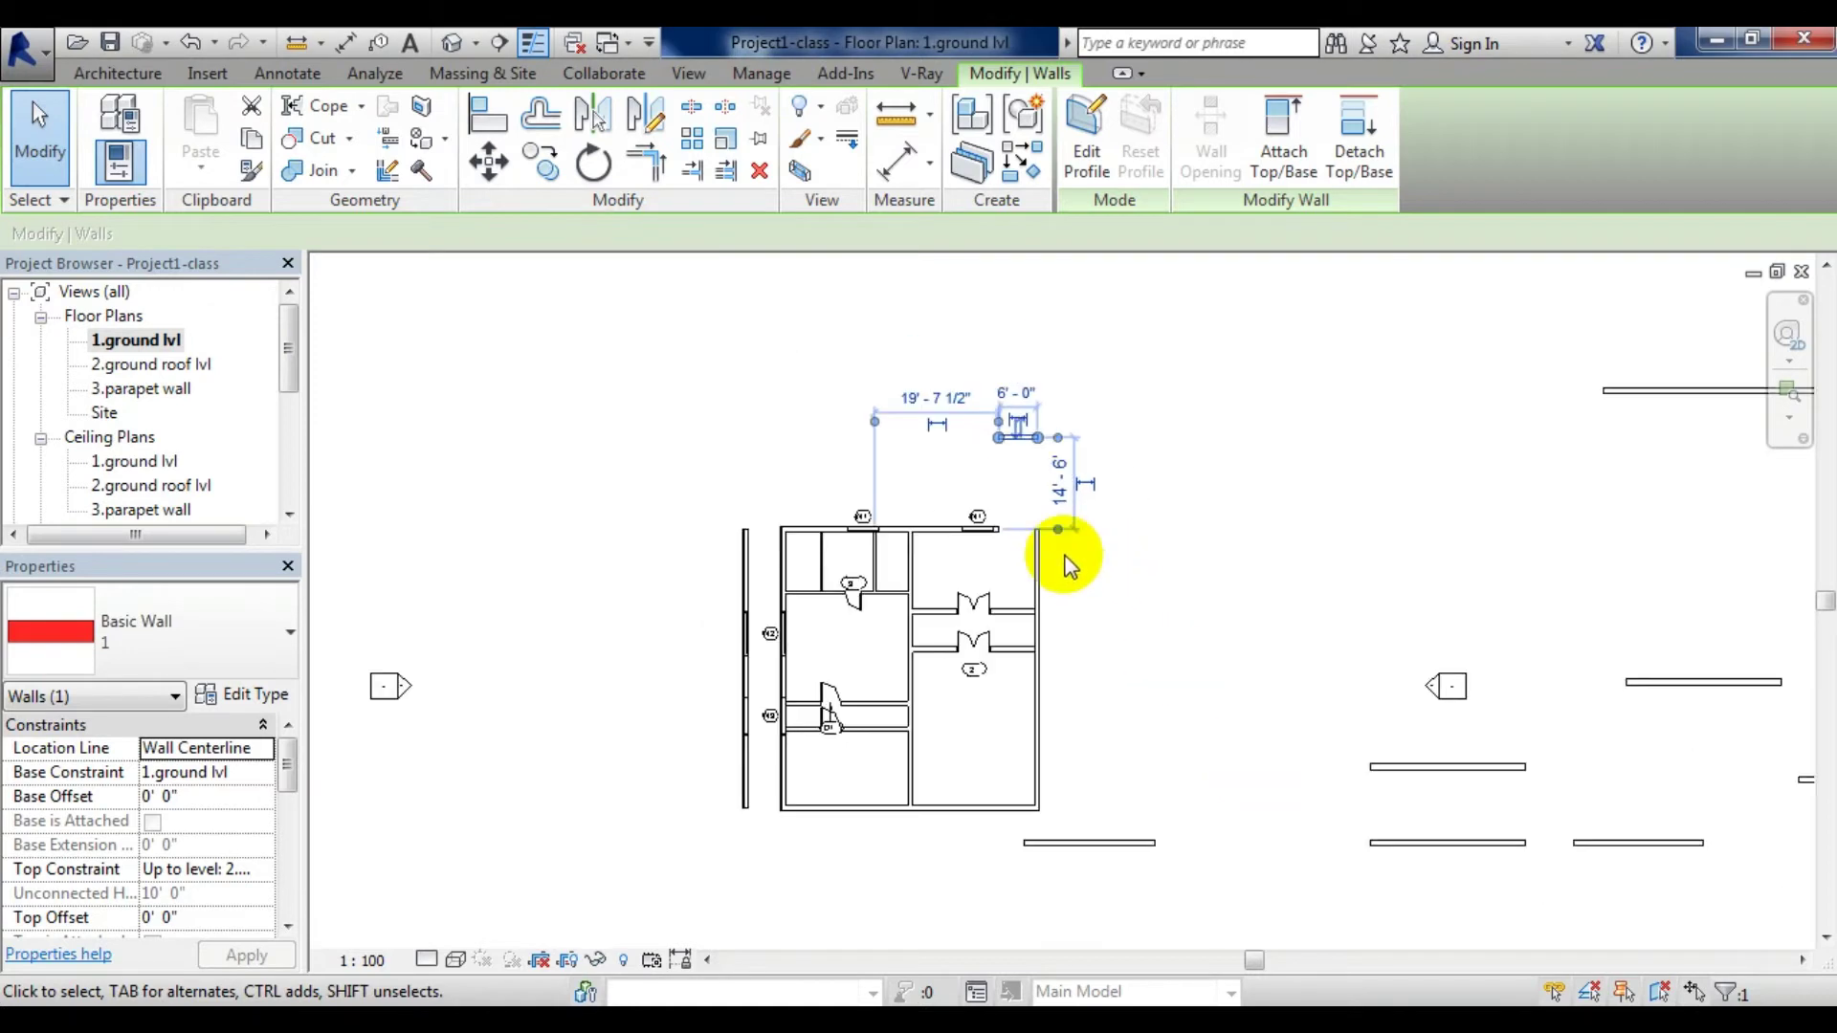
middle_drag(1069, 564, 497, 587)
click(939, 594)
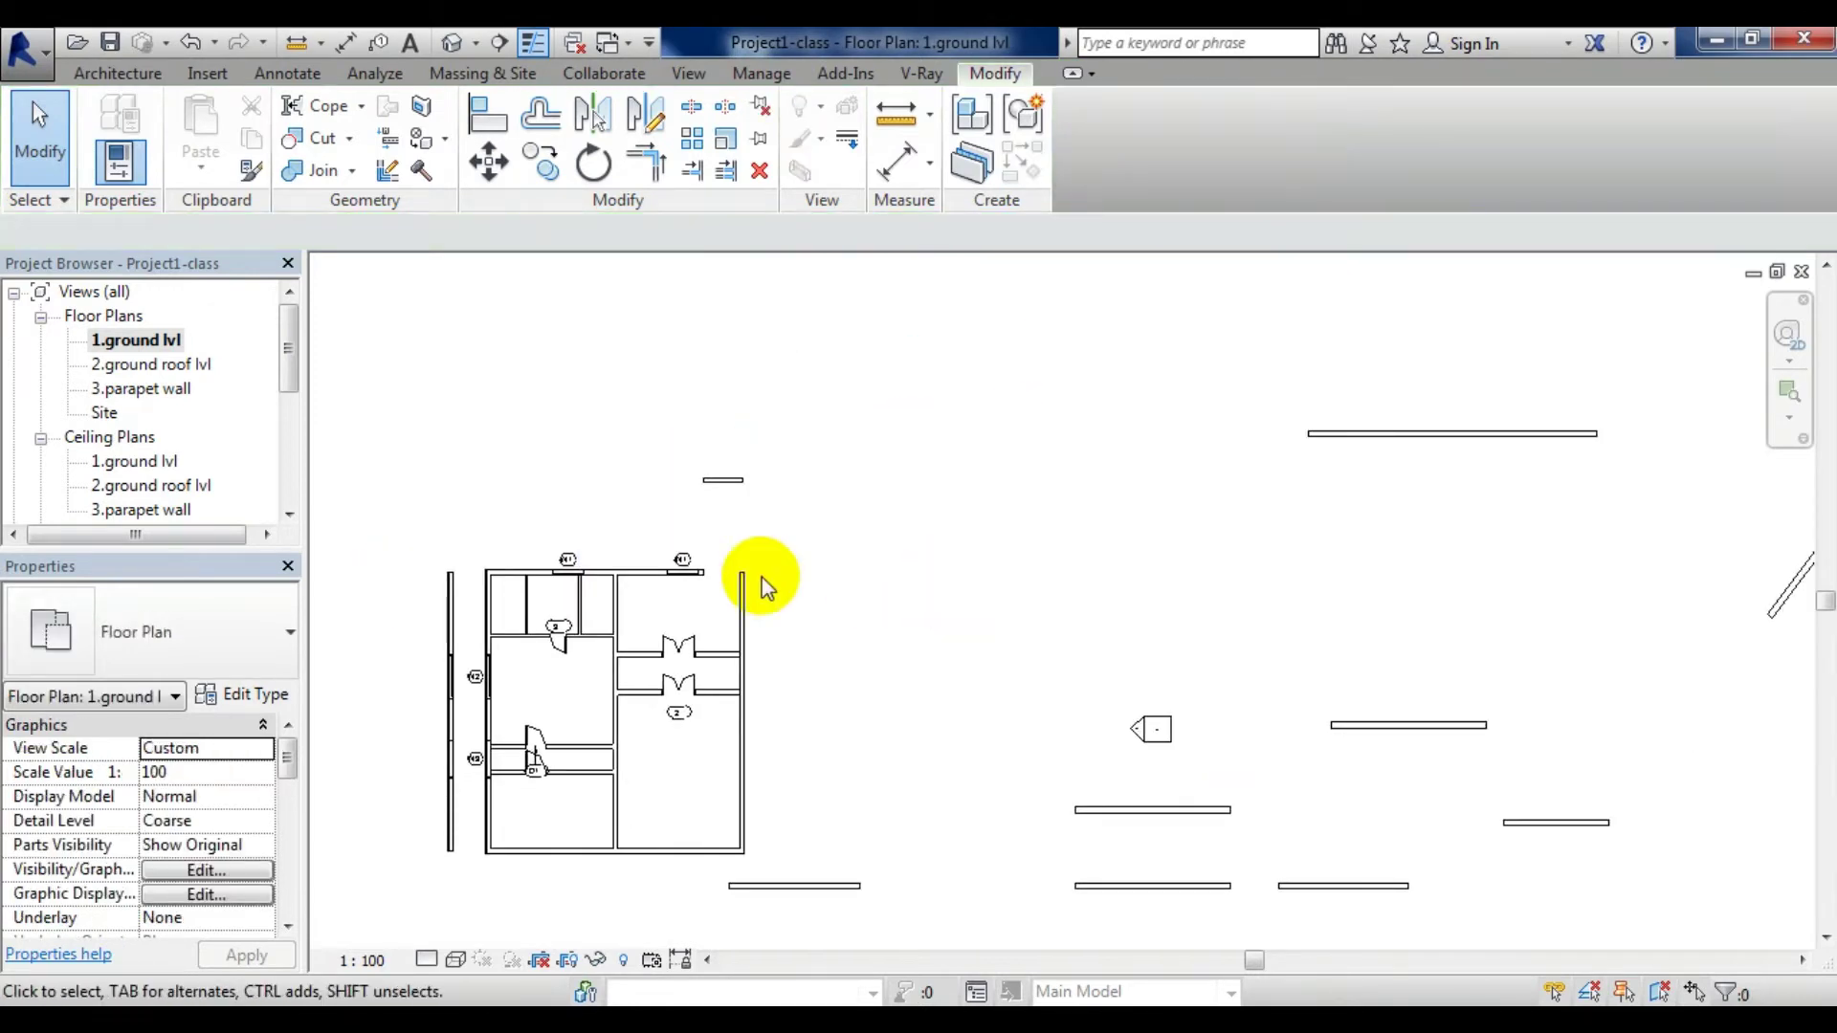
scroll(746, 516, up, 3)
scroll(738, 479, up, 2)
scroll(1136, 664, down, 4)
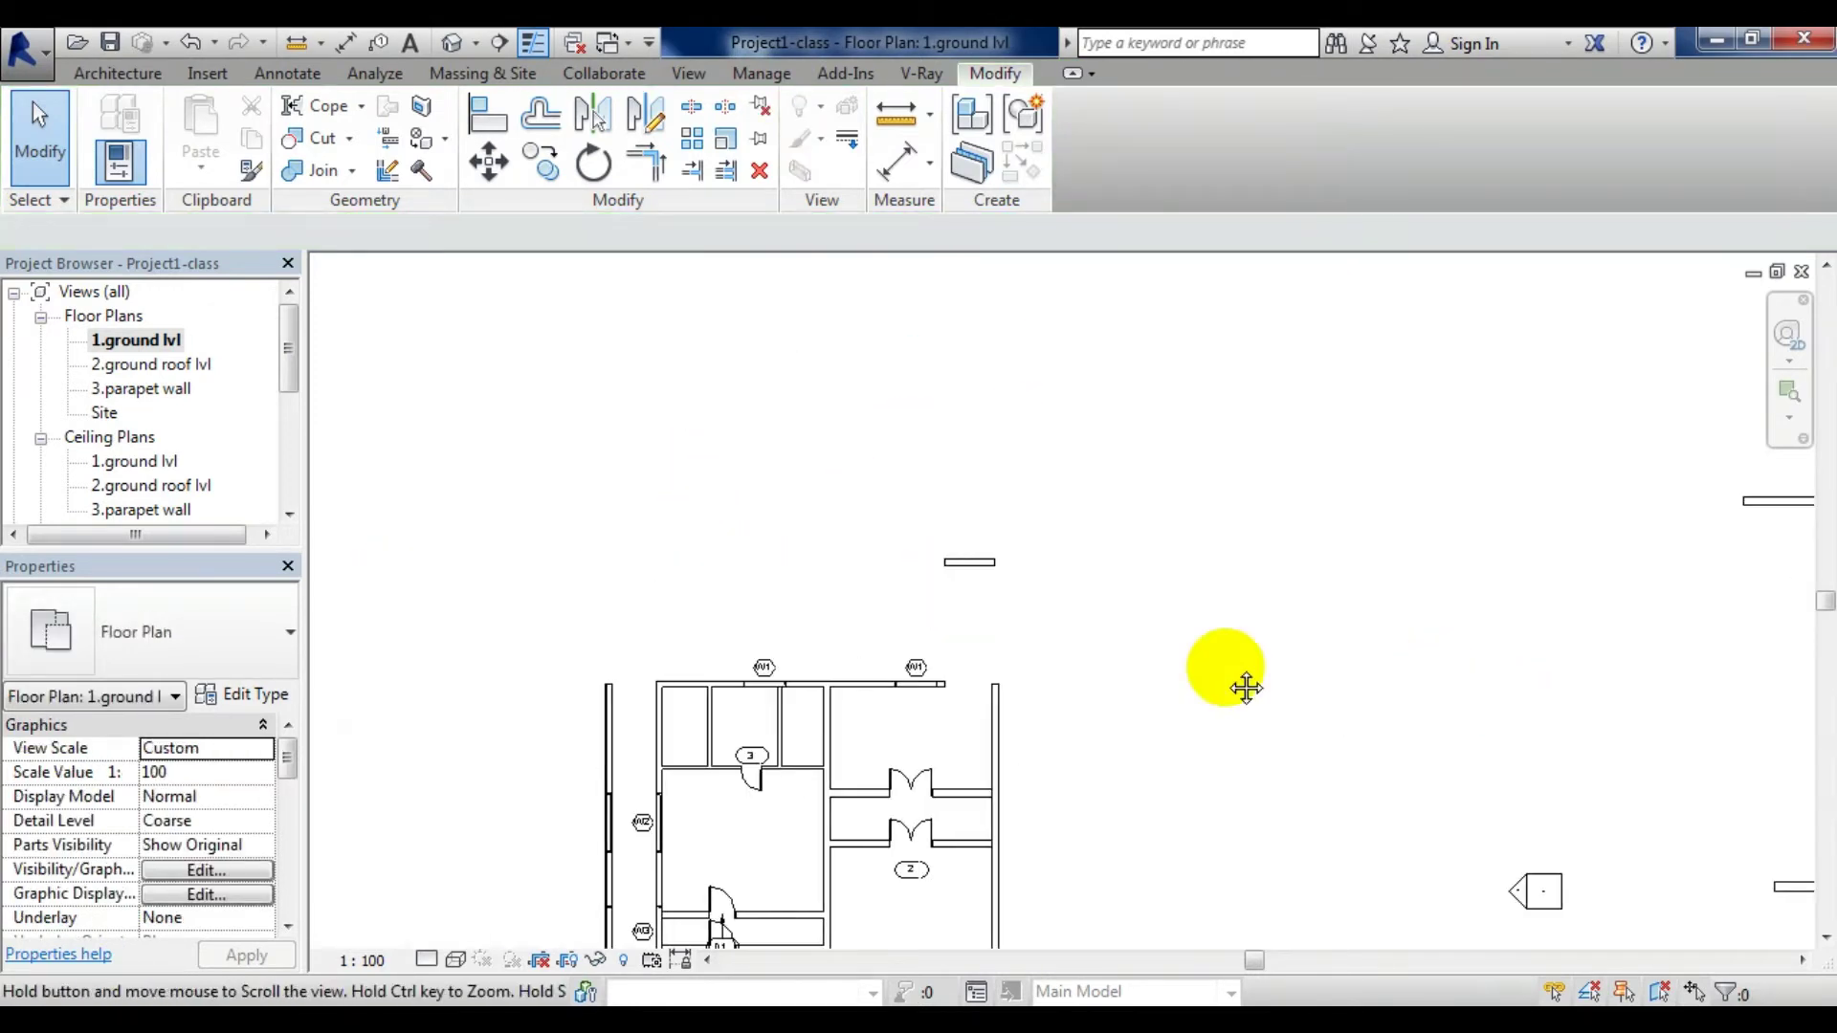
middle_drag(1246, 689, 545, 540)
scroll(545, 541, up, 4)
scroll(967, 496, down, 2)
middle_drag(1099, 623, 1231, 475)
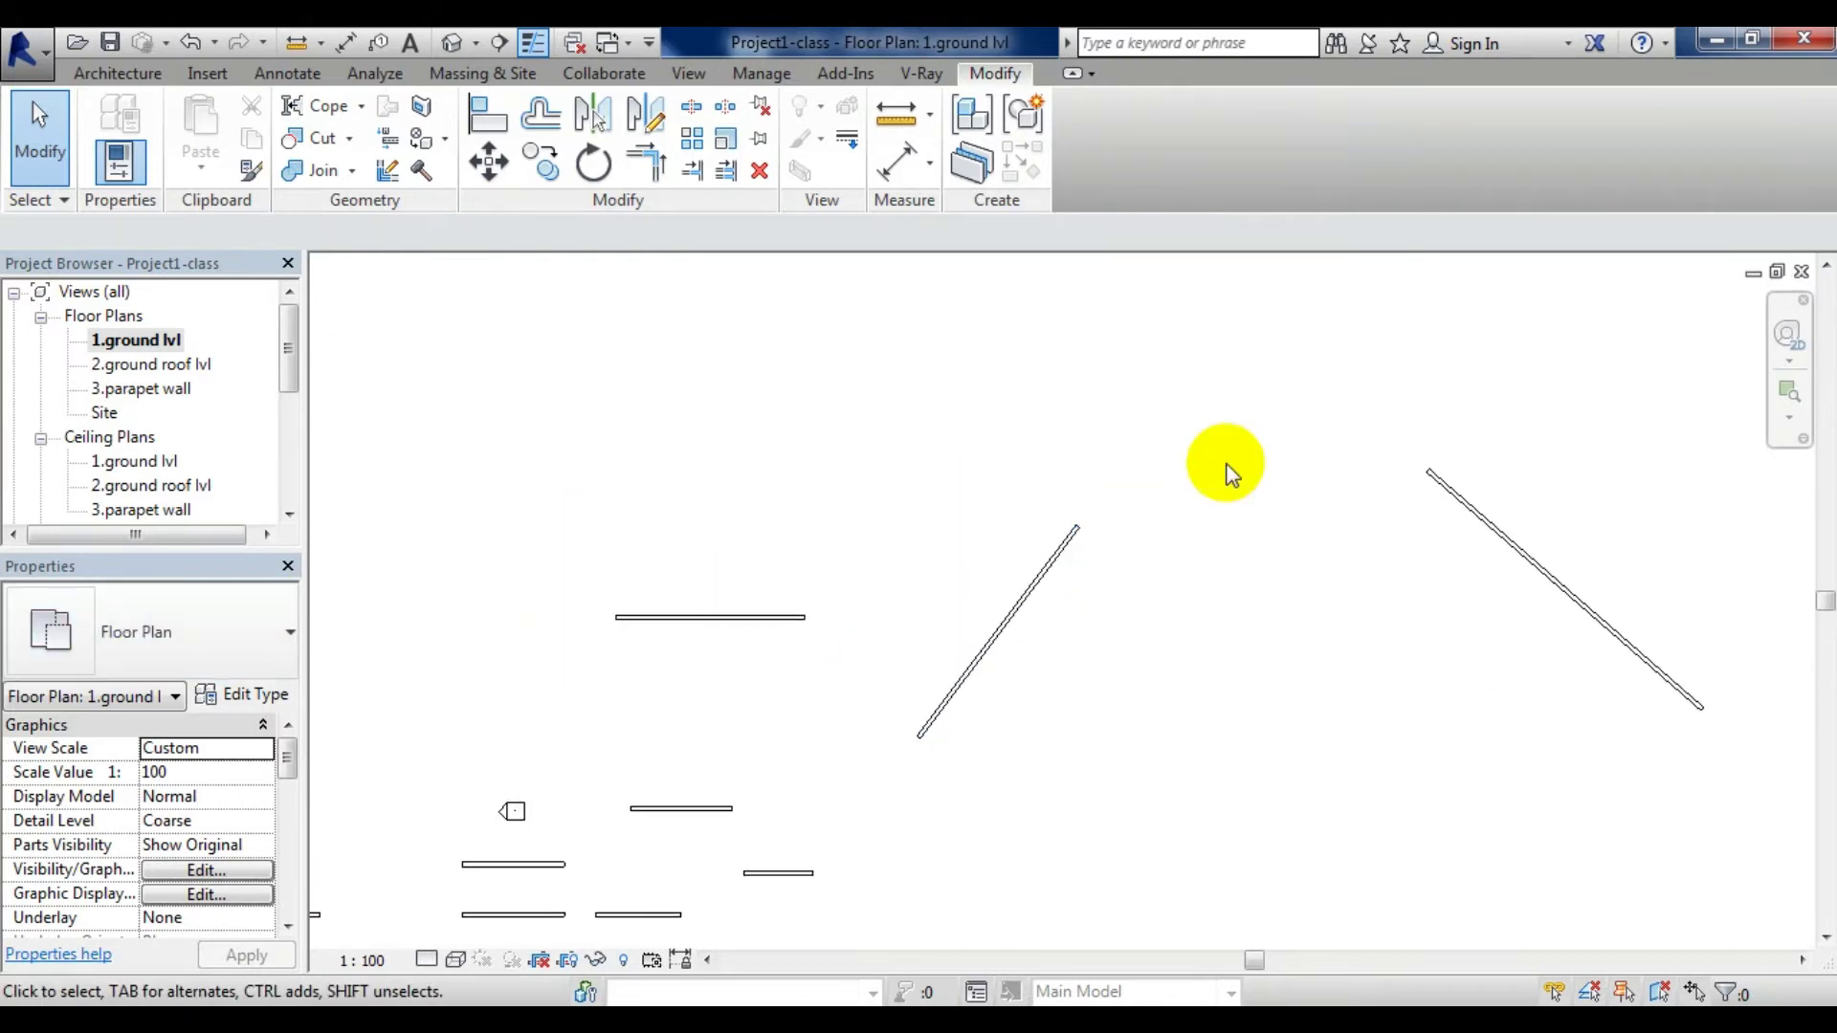
scroll(890, 628, up, 2)
scroll(1199, 574, up, 3)
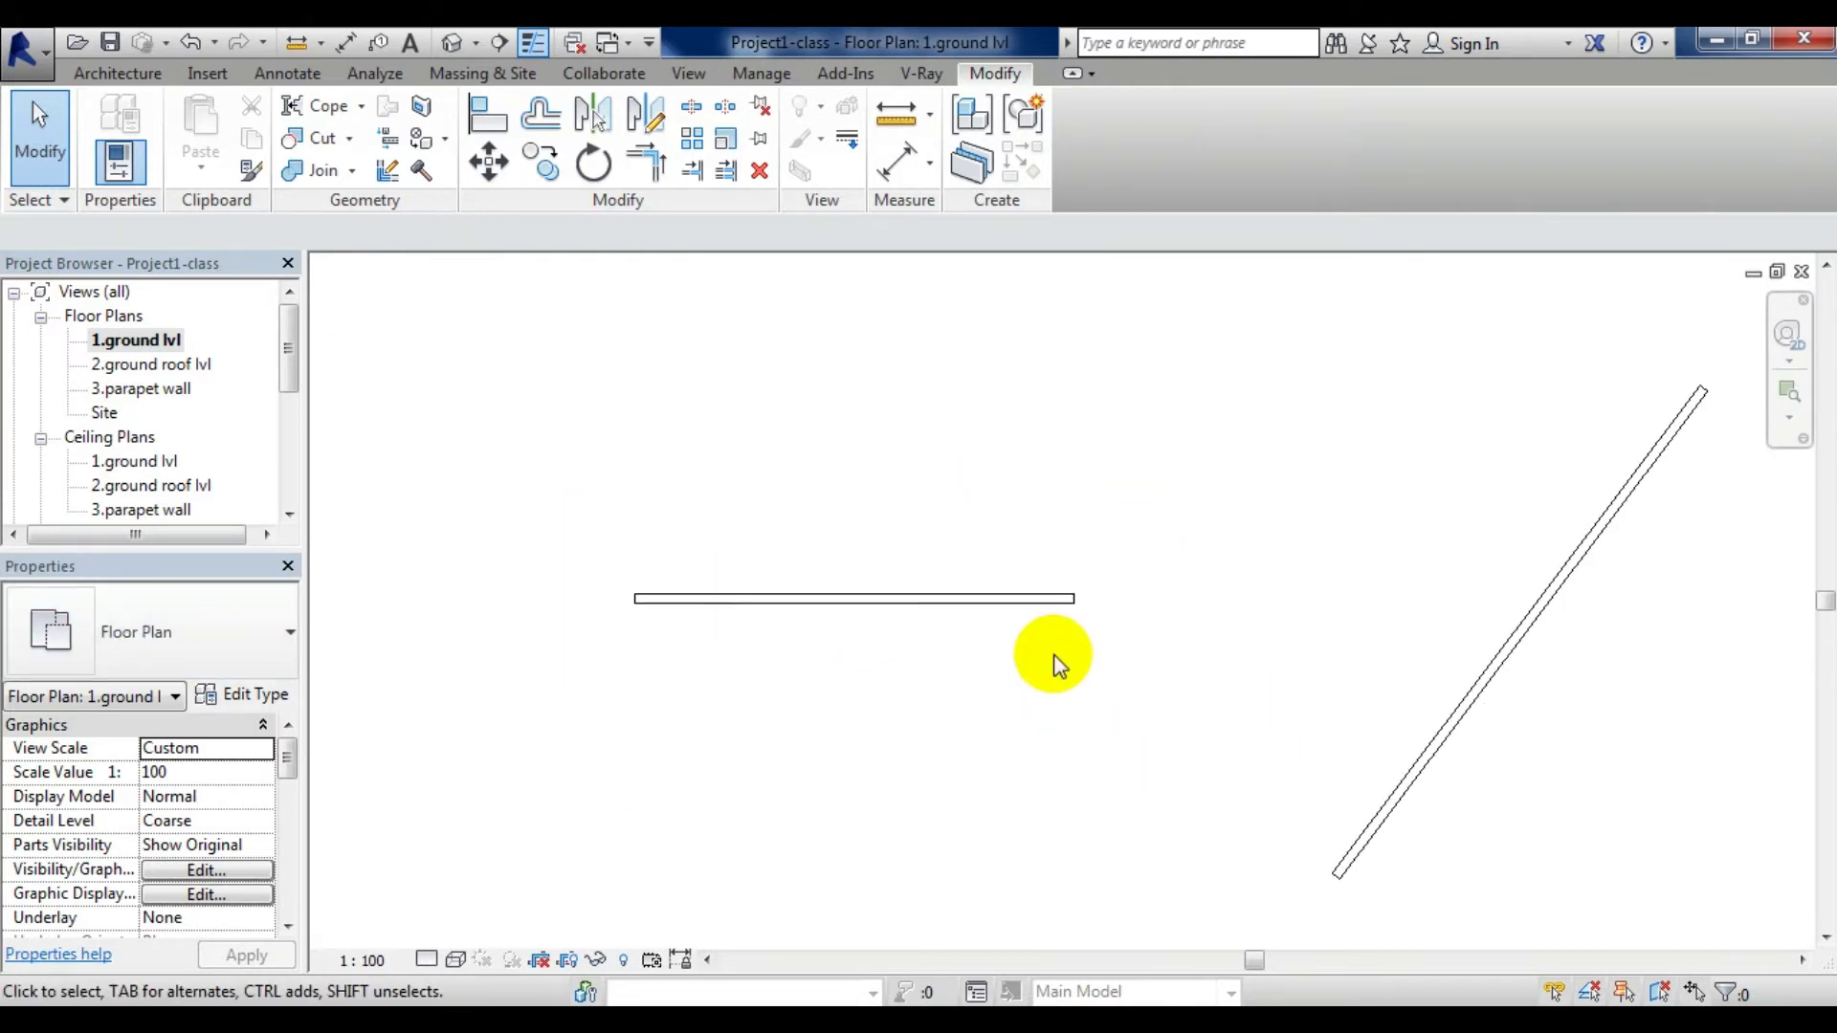
Step: Select the short left piece of the horizontal wall and start moving it
click(717, 601)
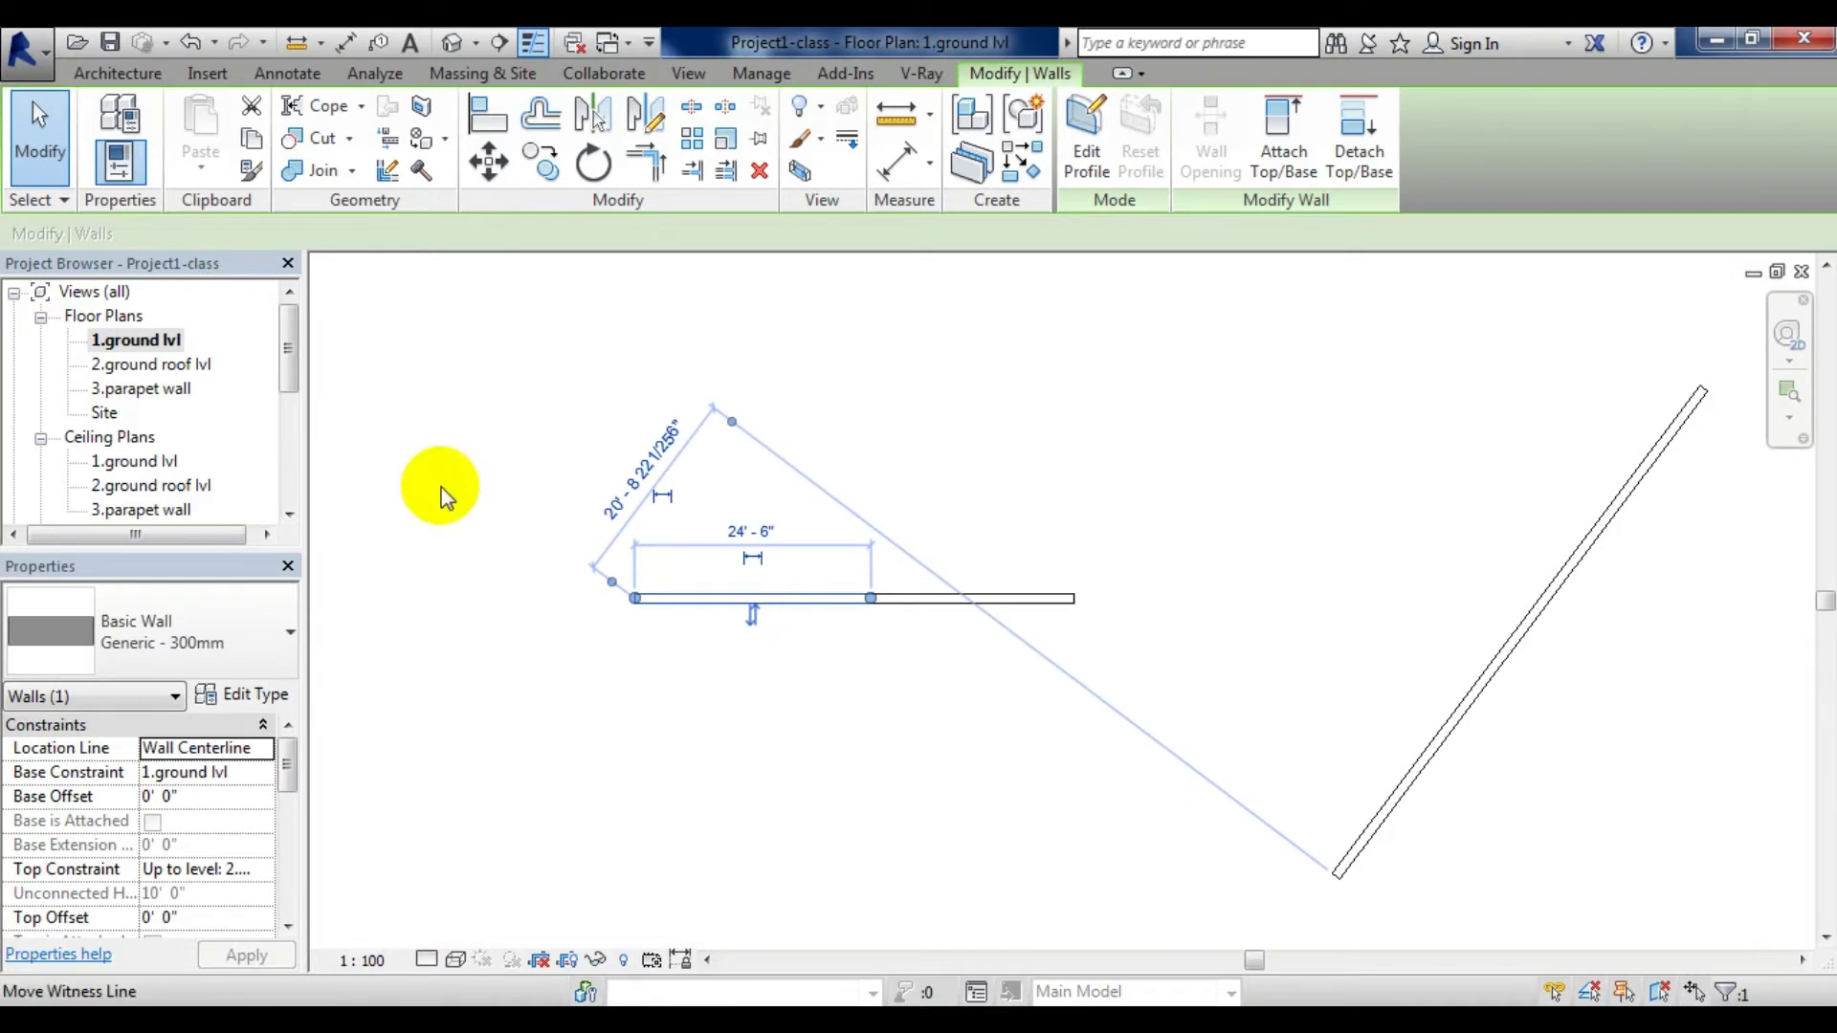
click(538, 164)
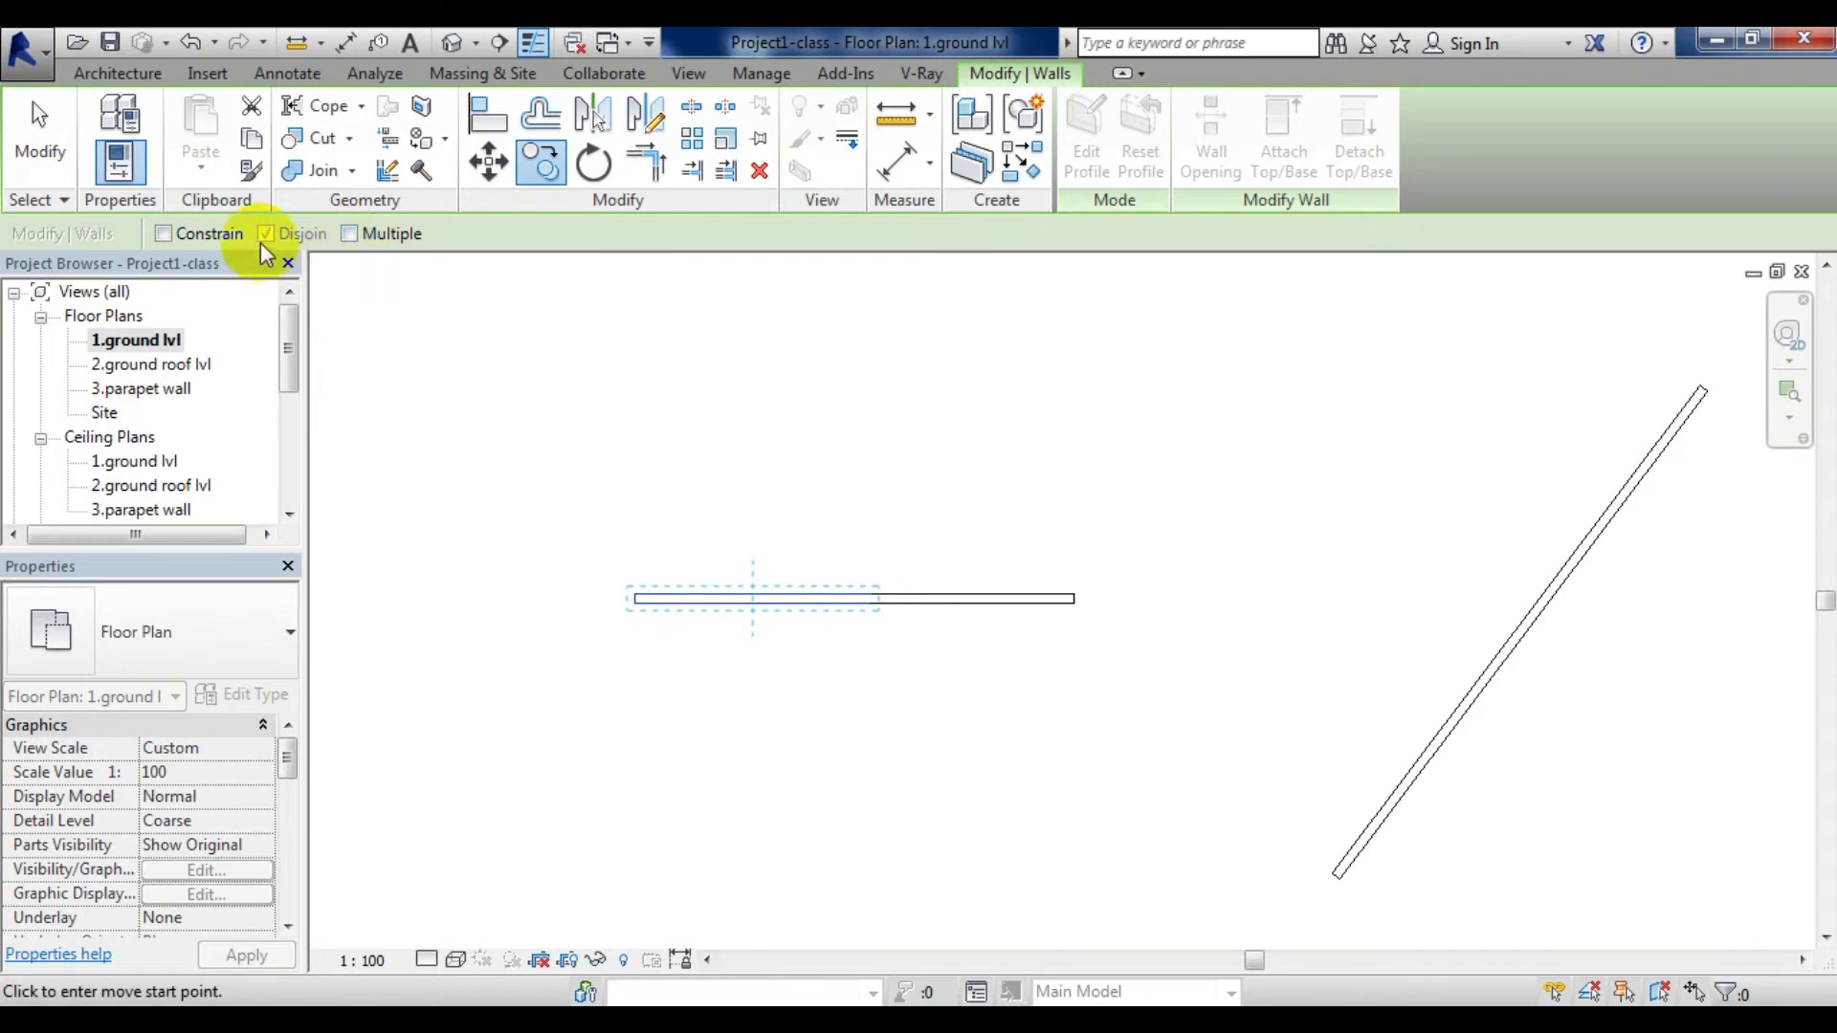
click(488, 163)
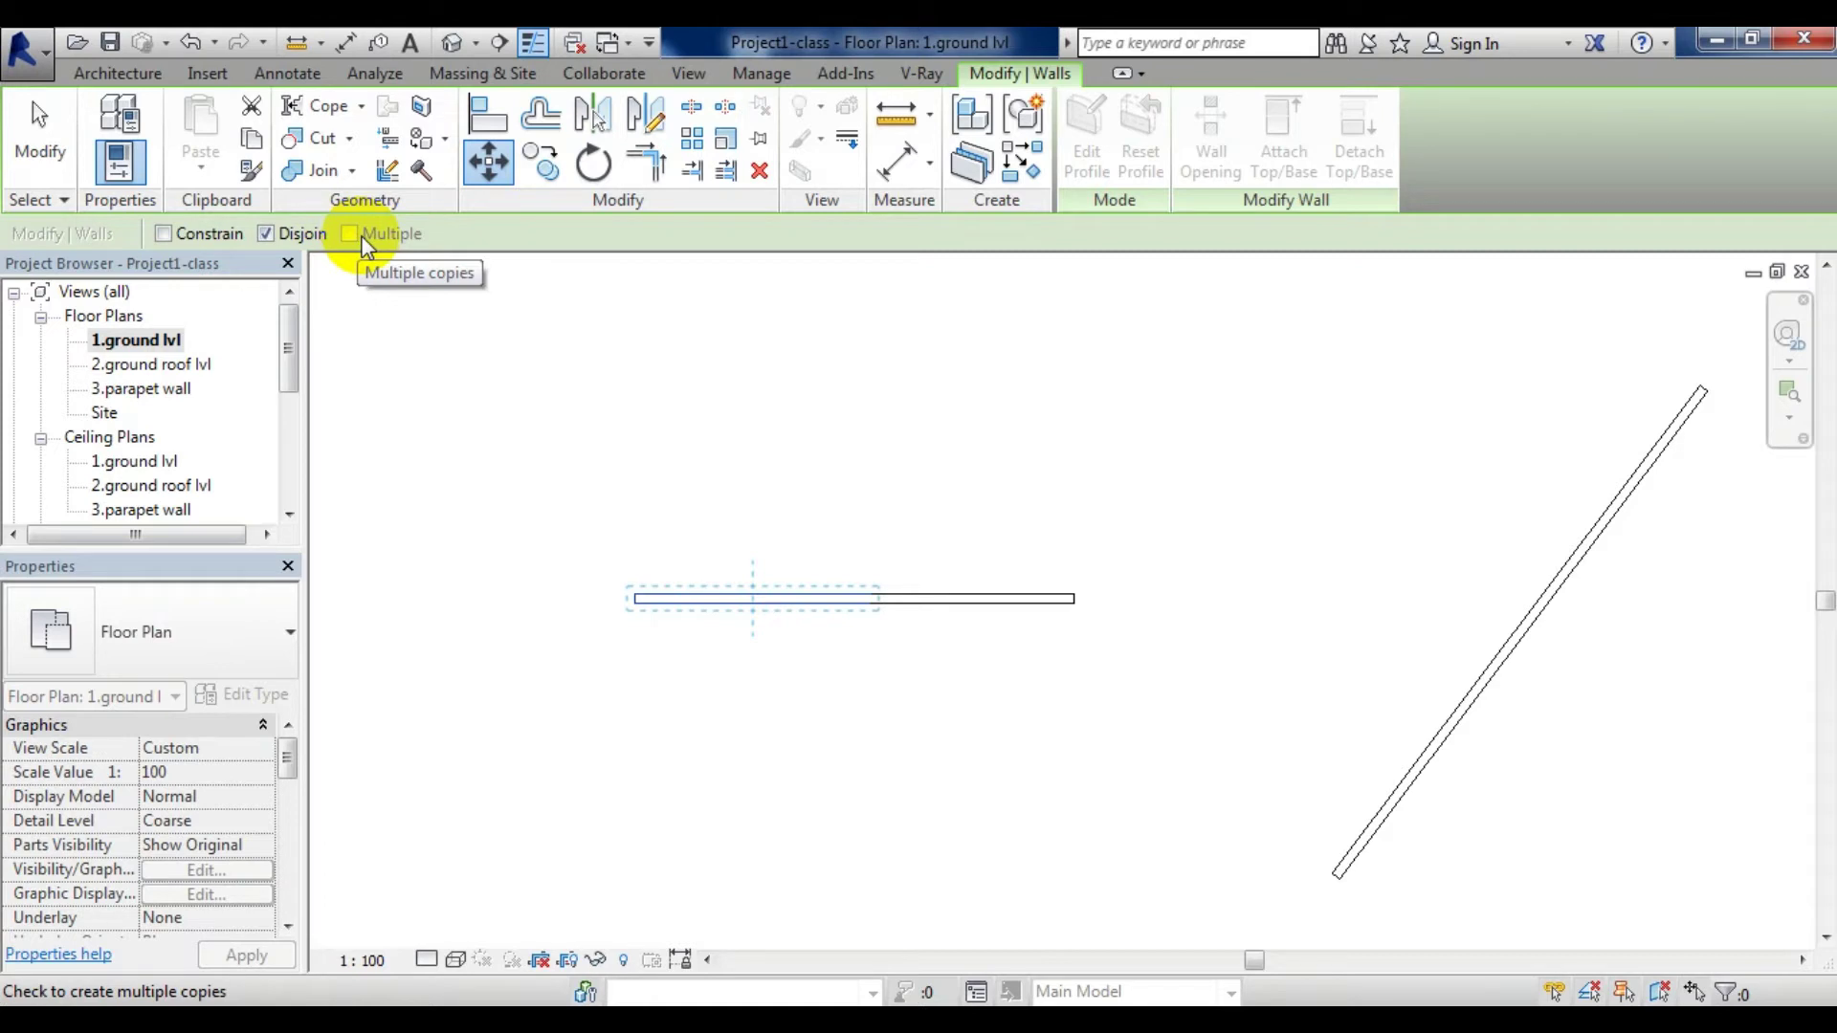
click(540, 163)
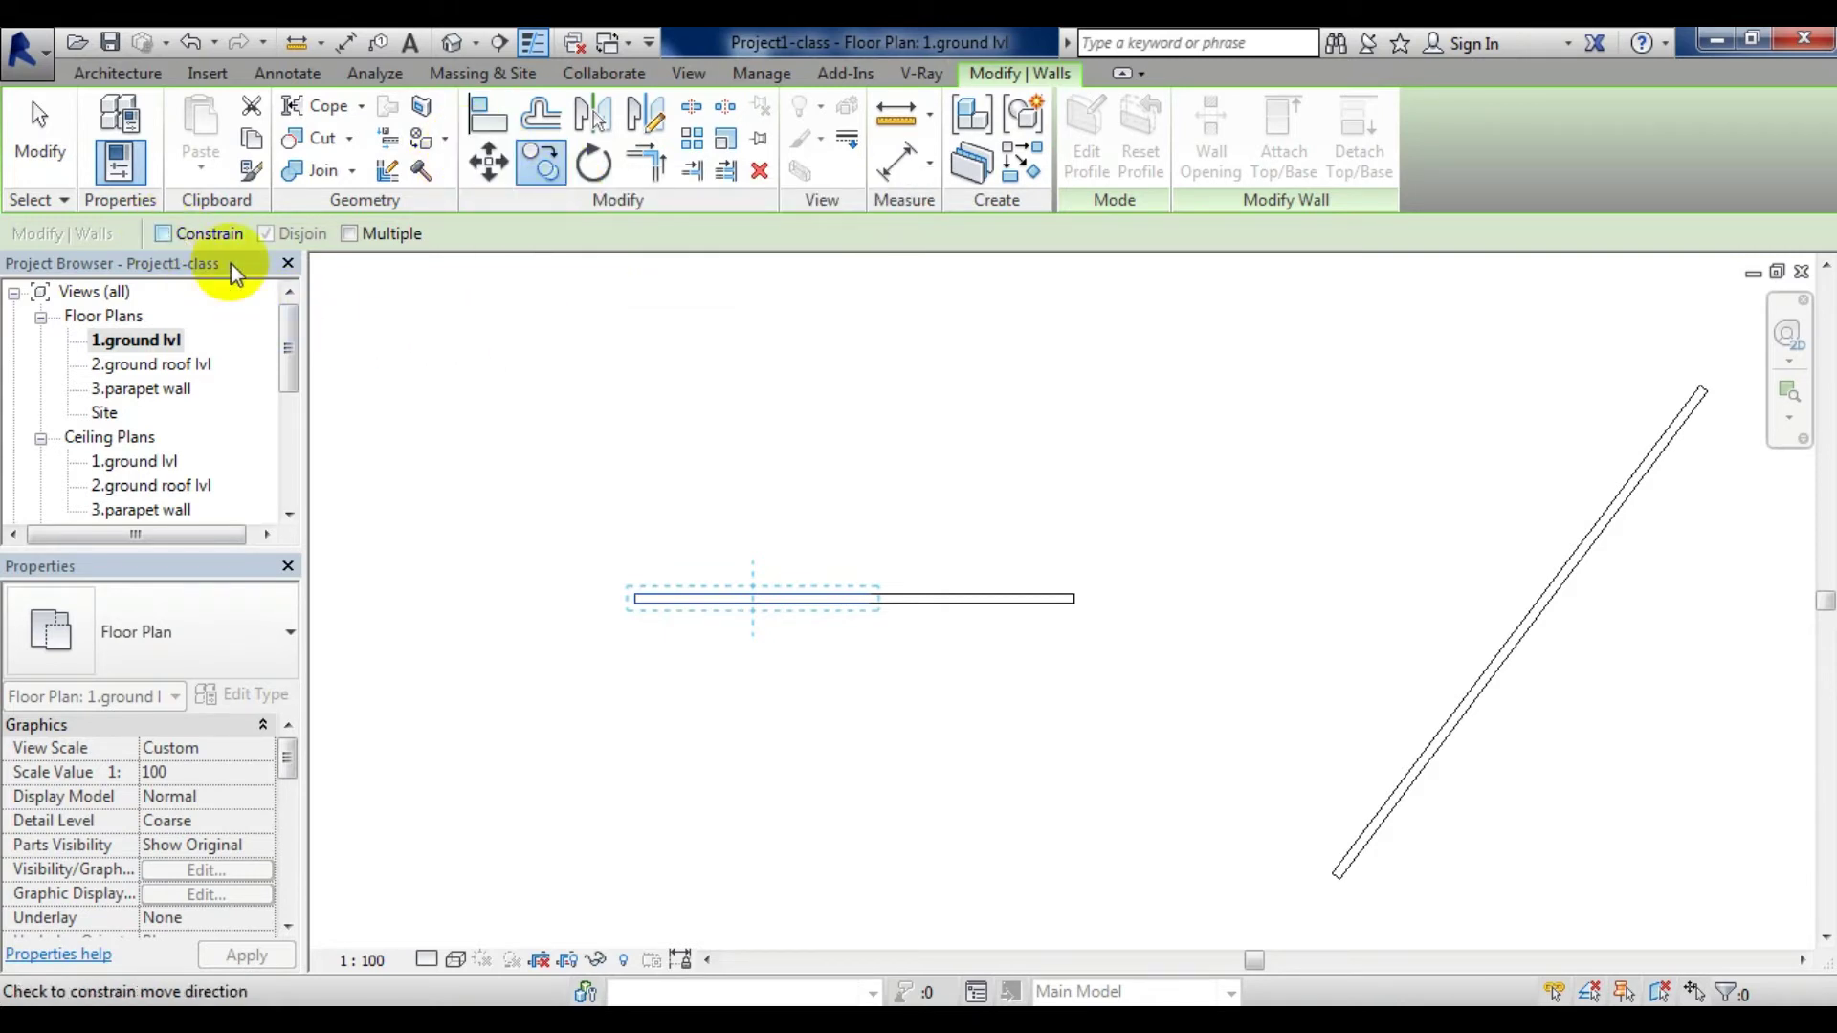
click(708, 600)
Step: Move the short wall piece 14'-0" upward, then place four copies with Multiple checked
click(636, 600)
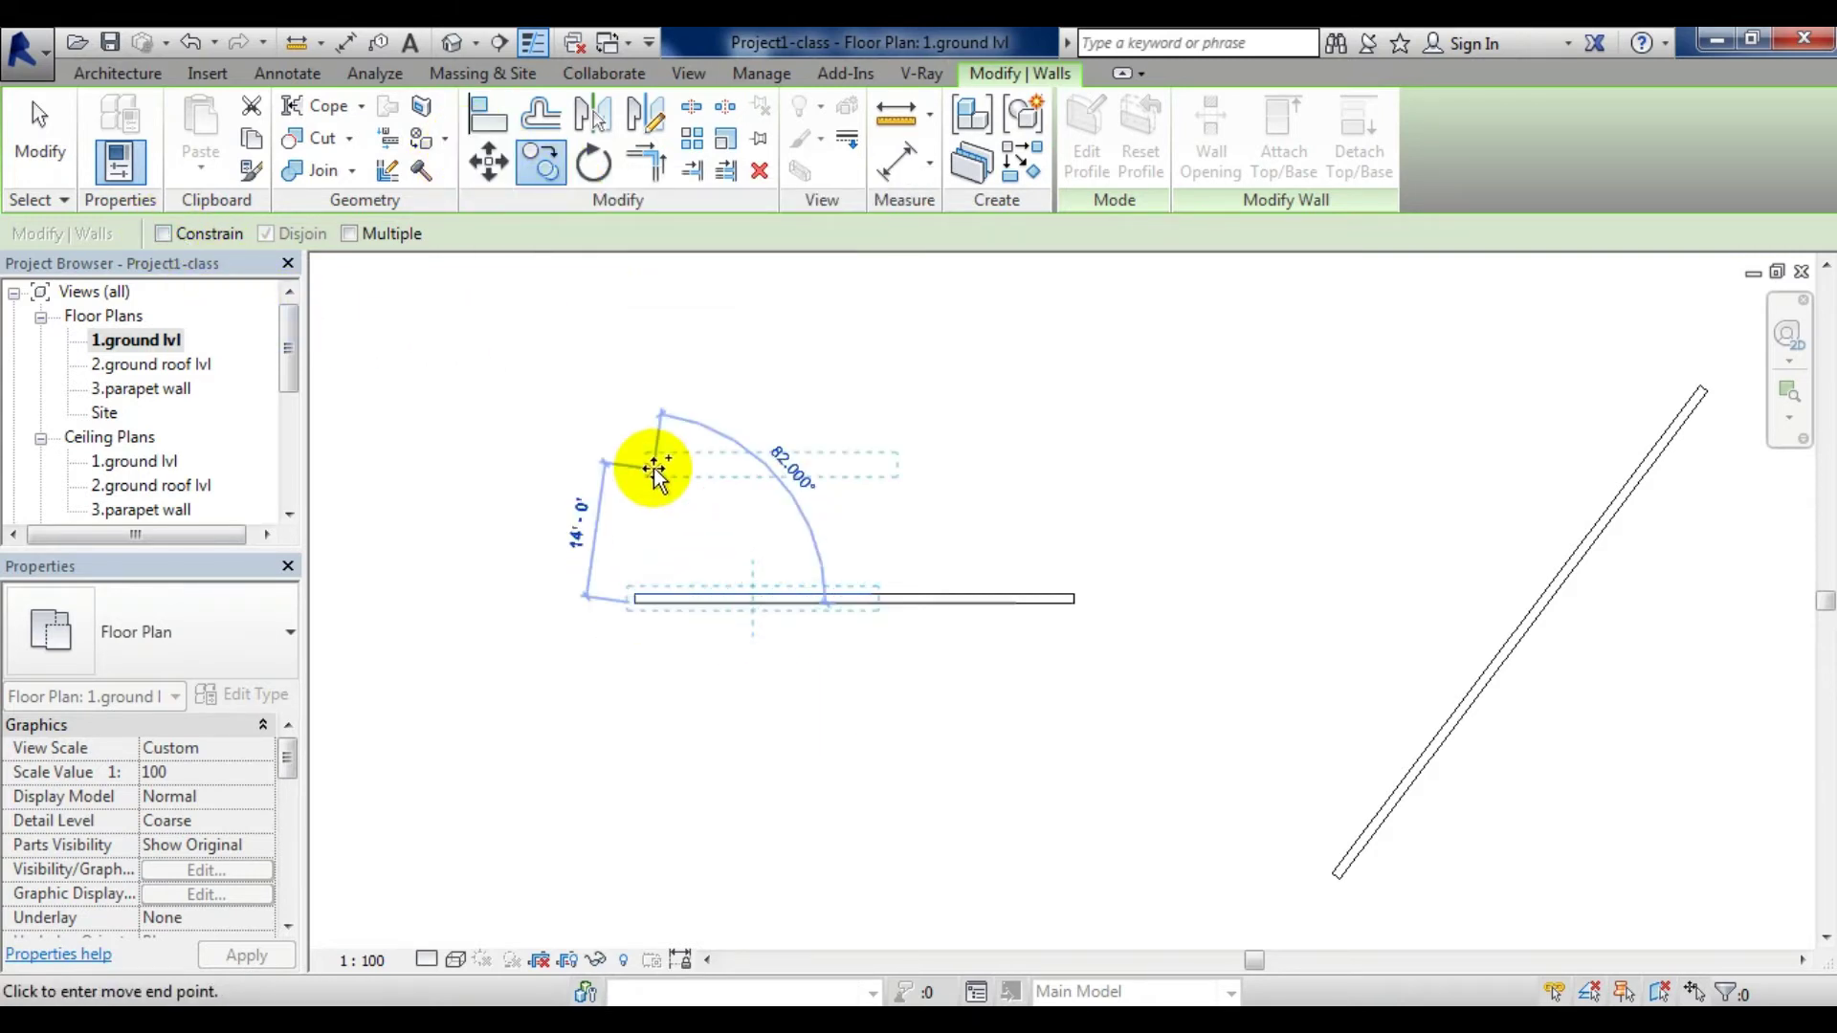
click(847, 474)
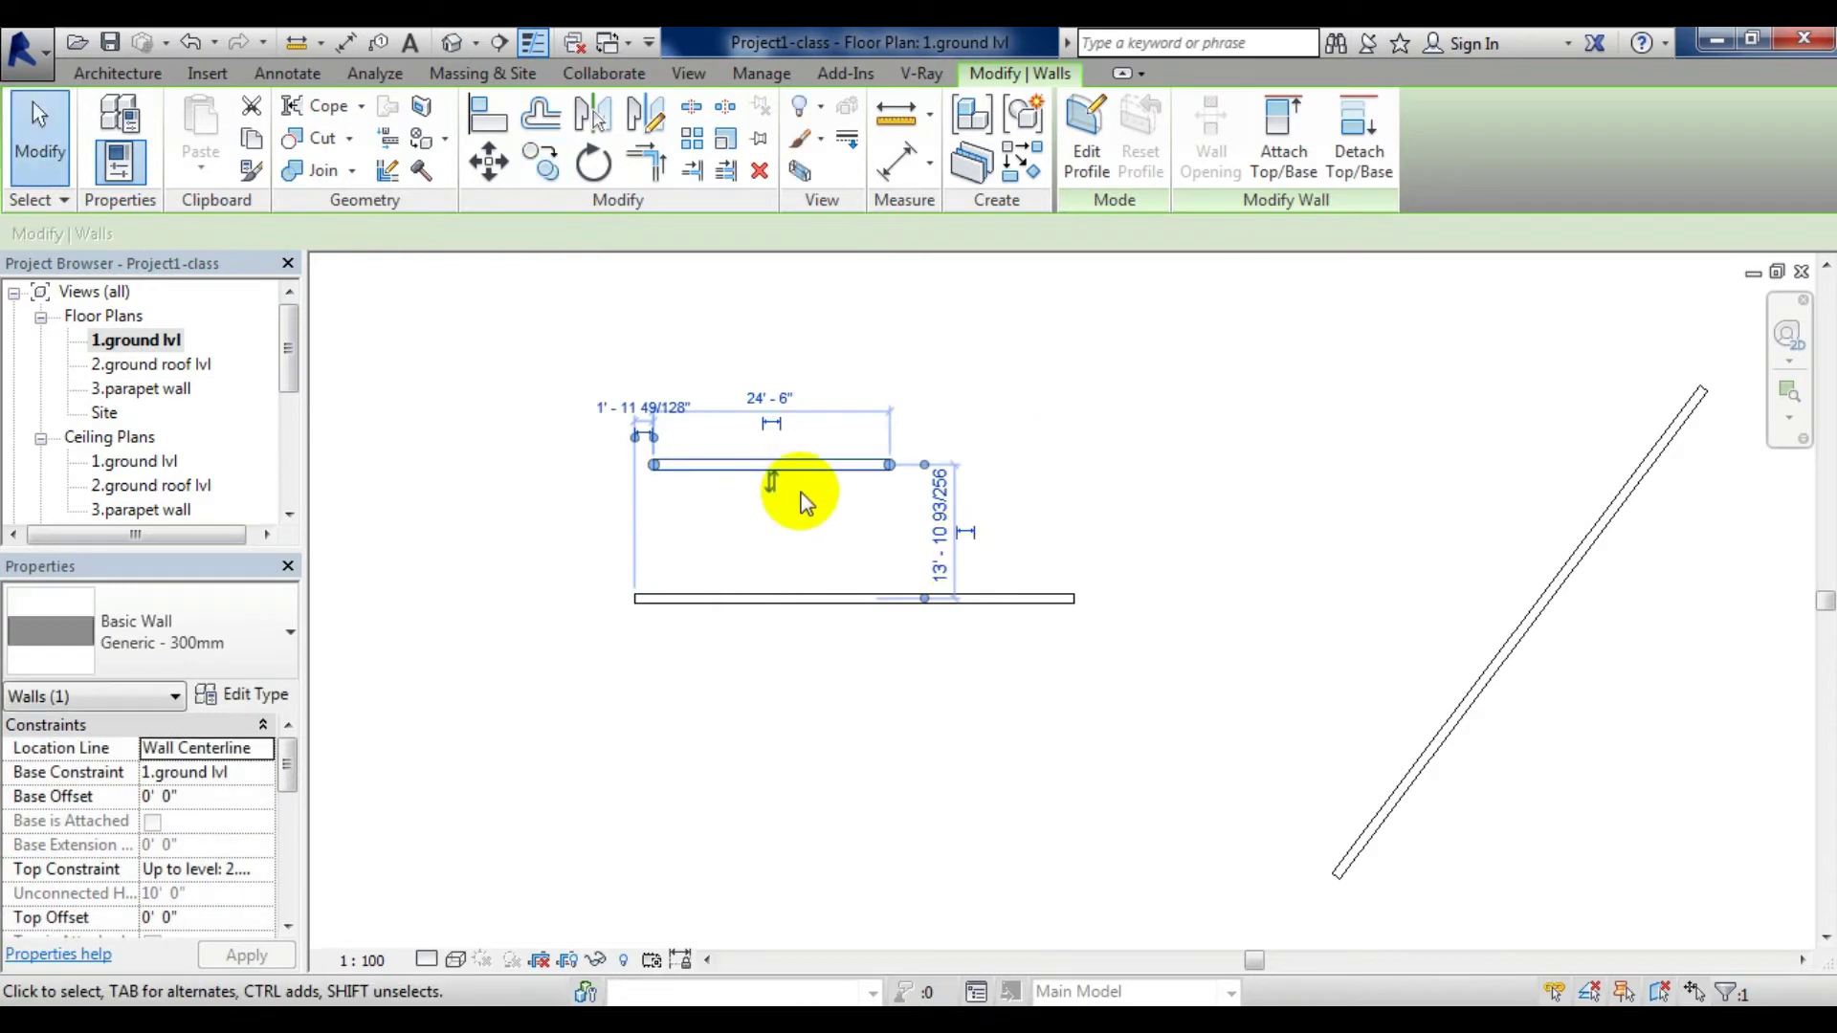
click(536, 170)
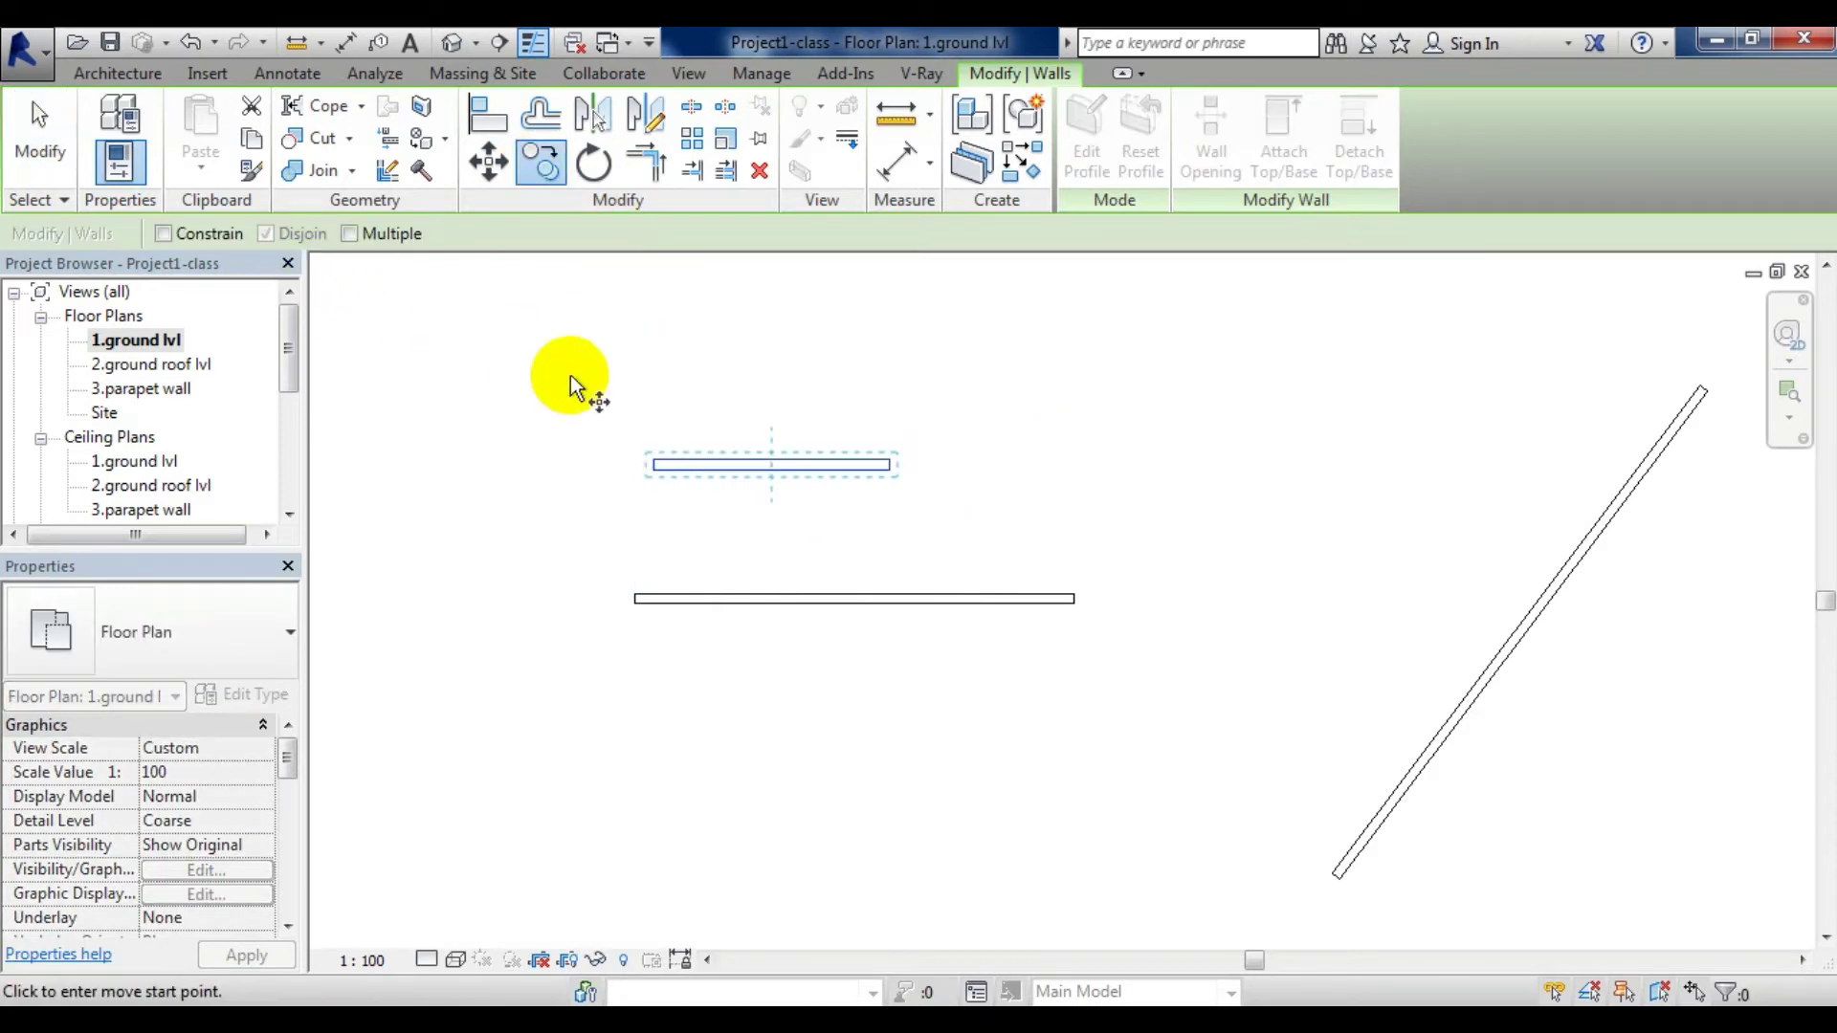
click(350, 234)
click(656, 466)
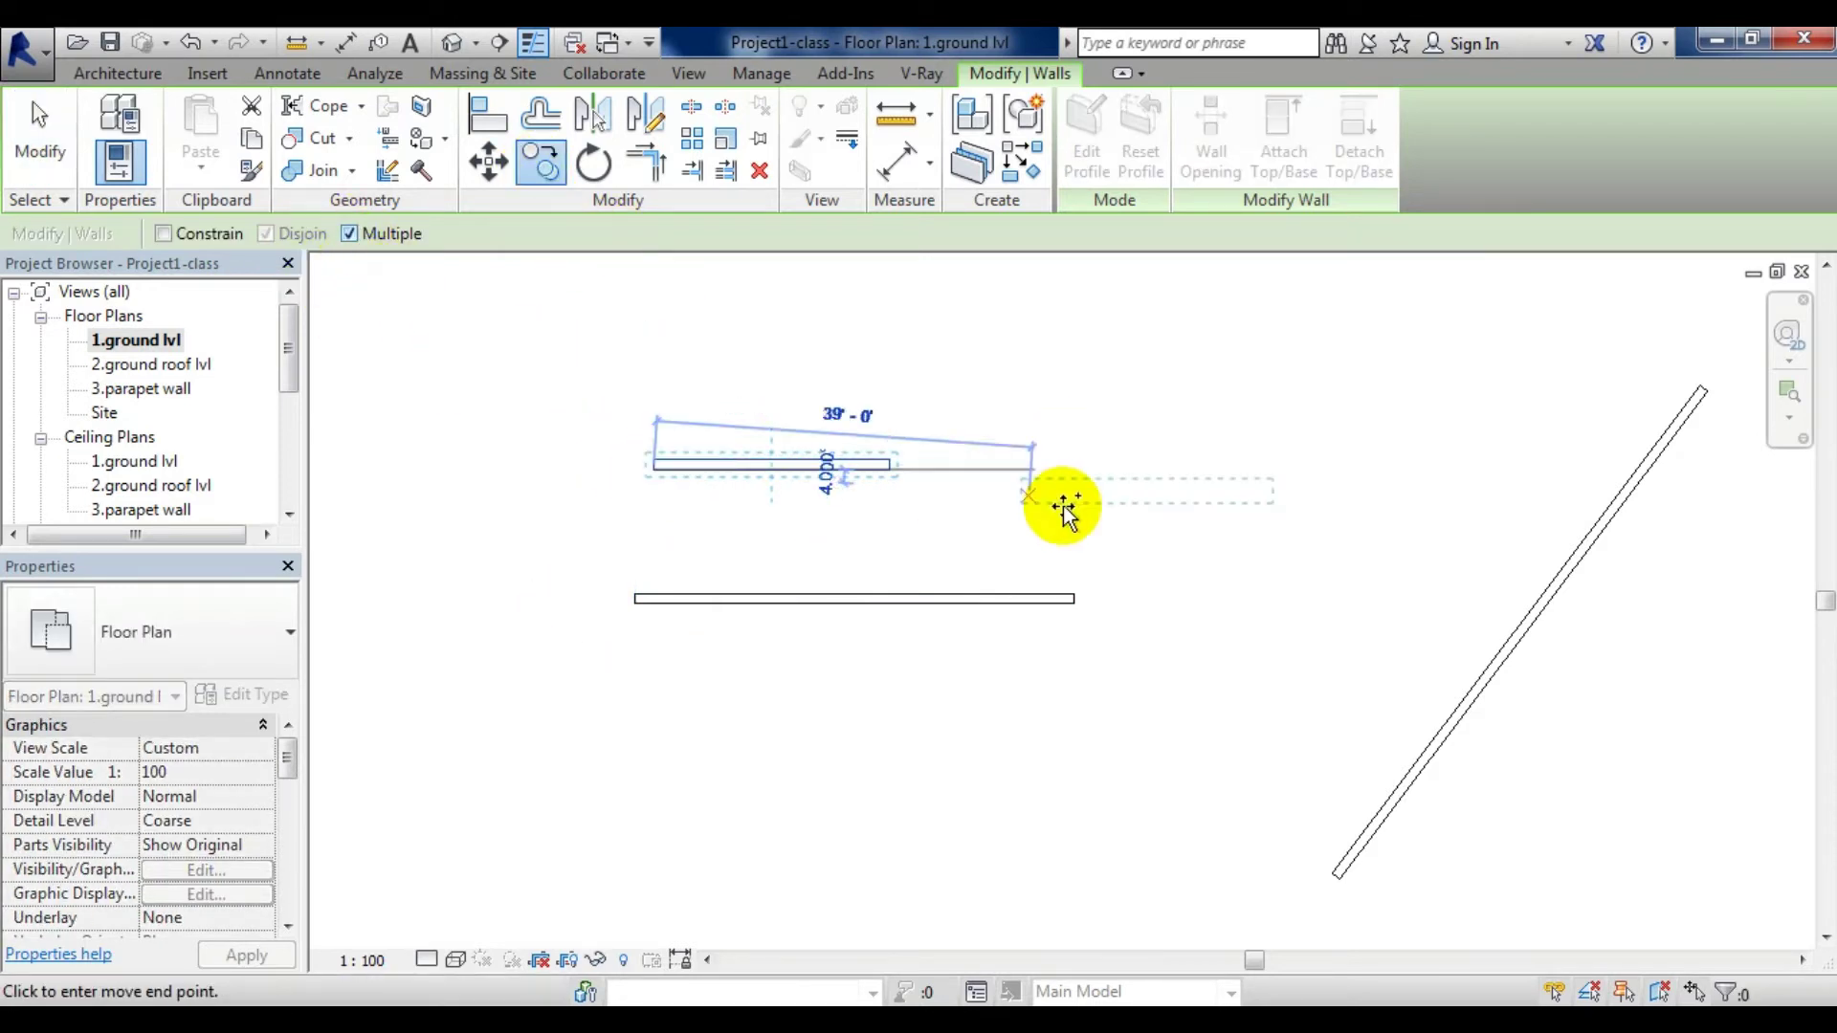
click(1087, 376)
click(1444, 304)
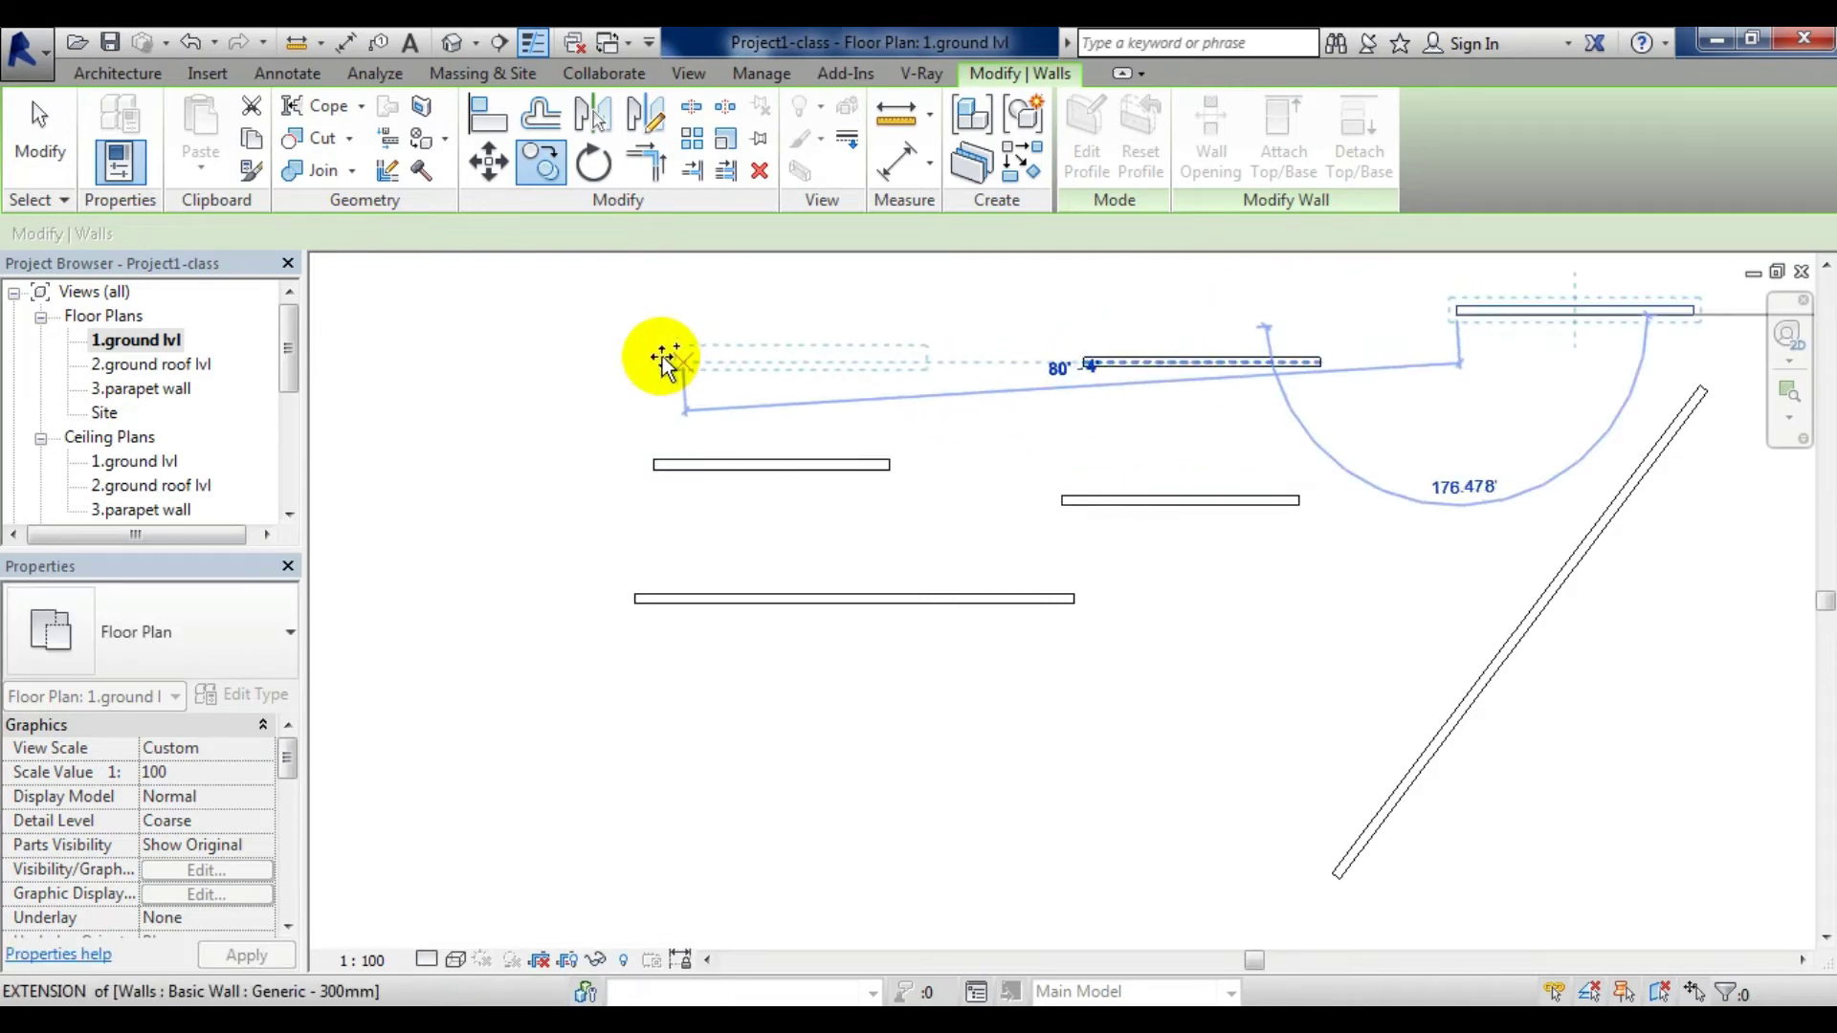
click(664, 360)
click(371, 750)
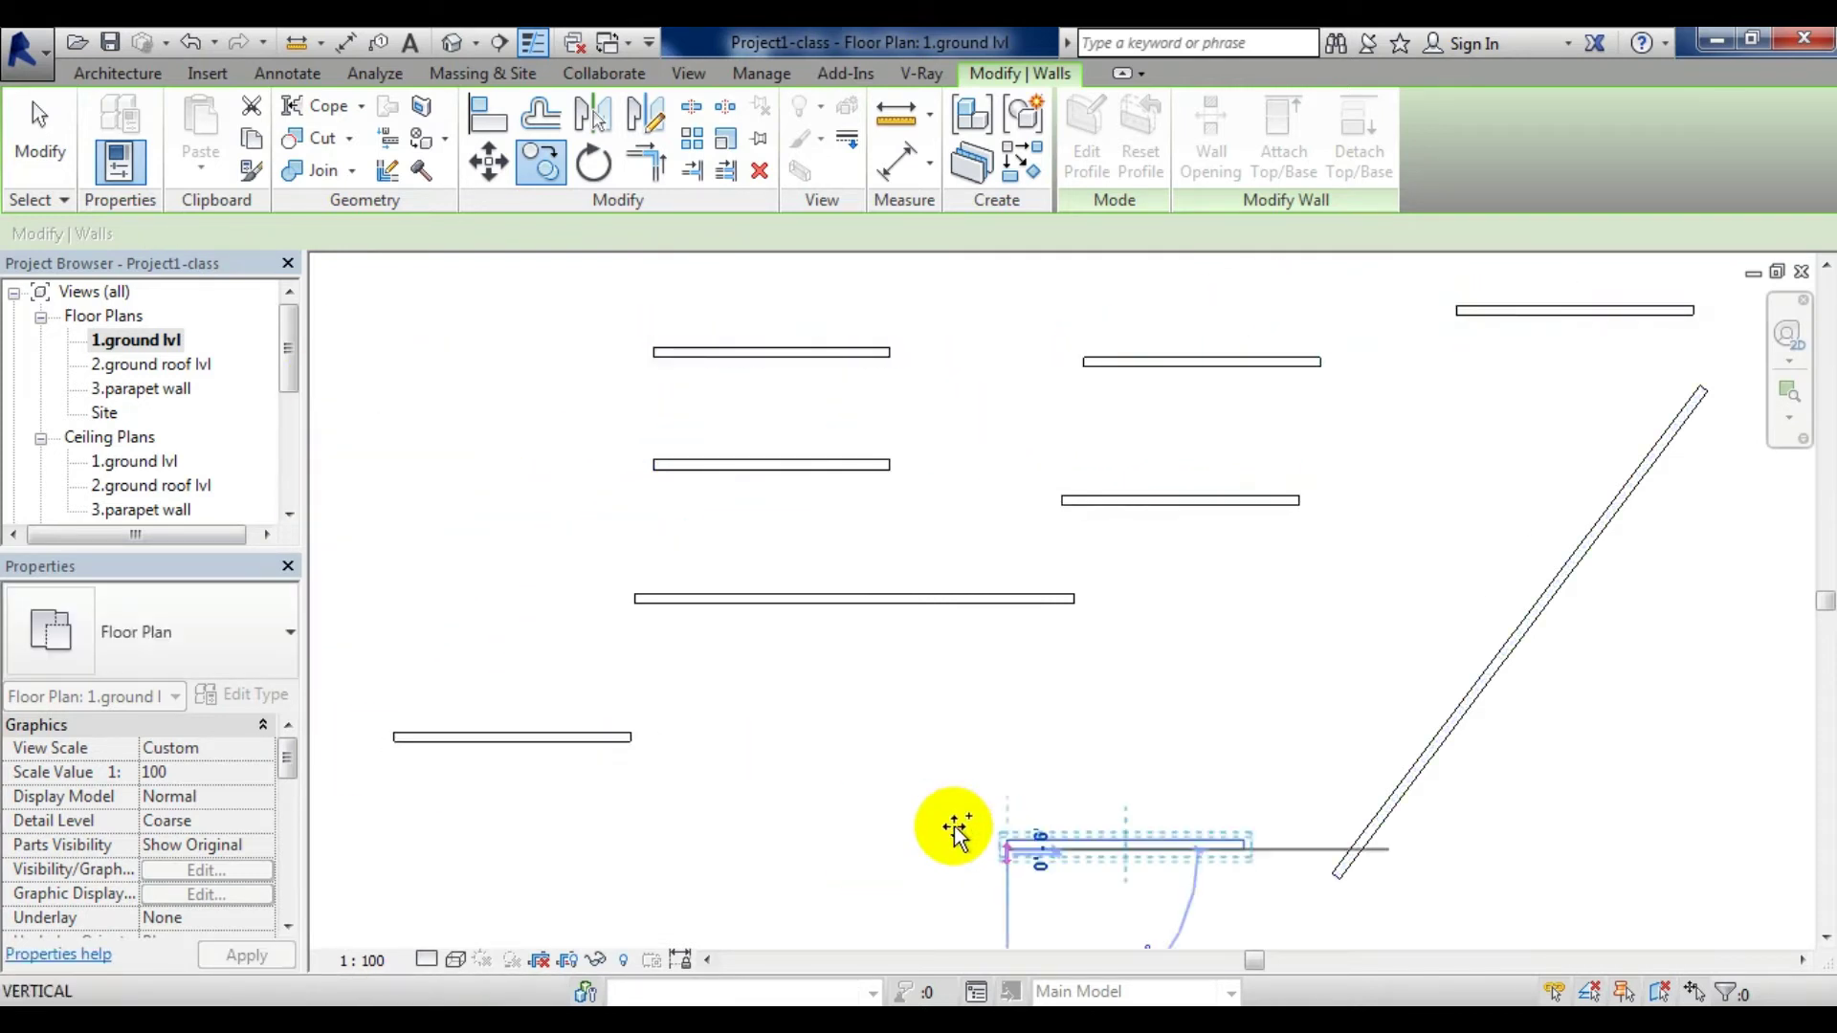
Step: Scatter six more wall copies across the plan, then select a central short wall
scroll(768, 541, down, 2)
middle_drag(957, 670, 987, 930)
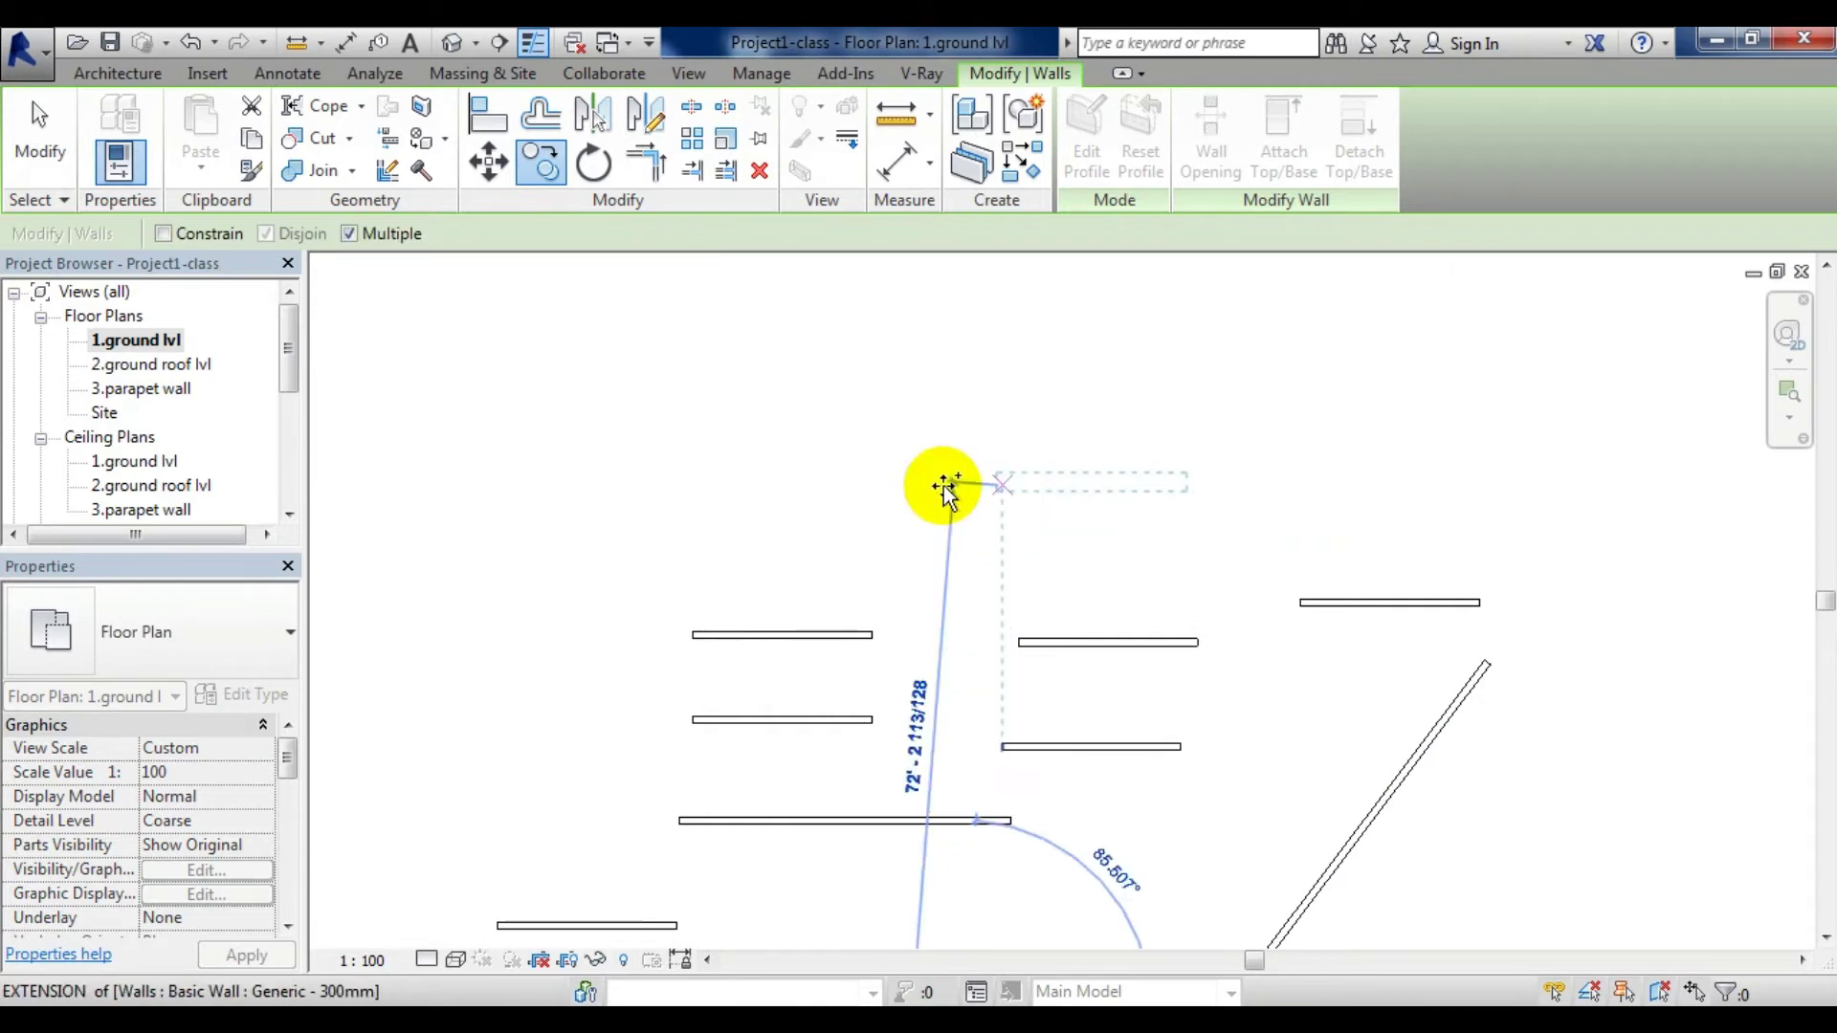
click(943, 483)
click(1335, 420)
click(853, 388)
click(566, 431)
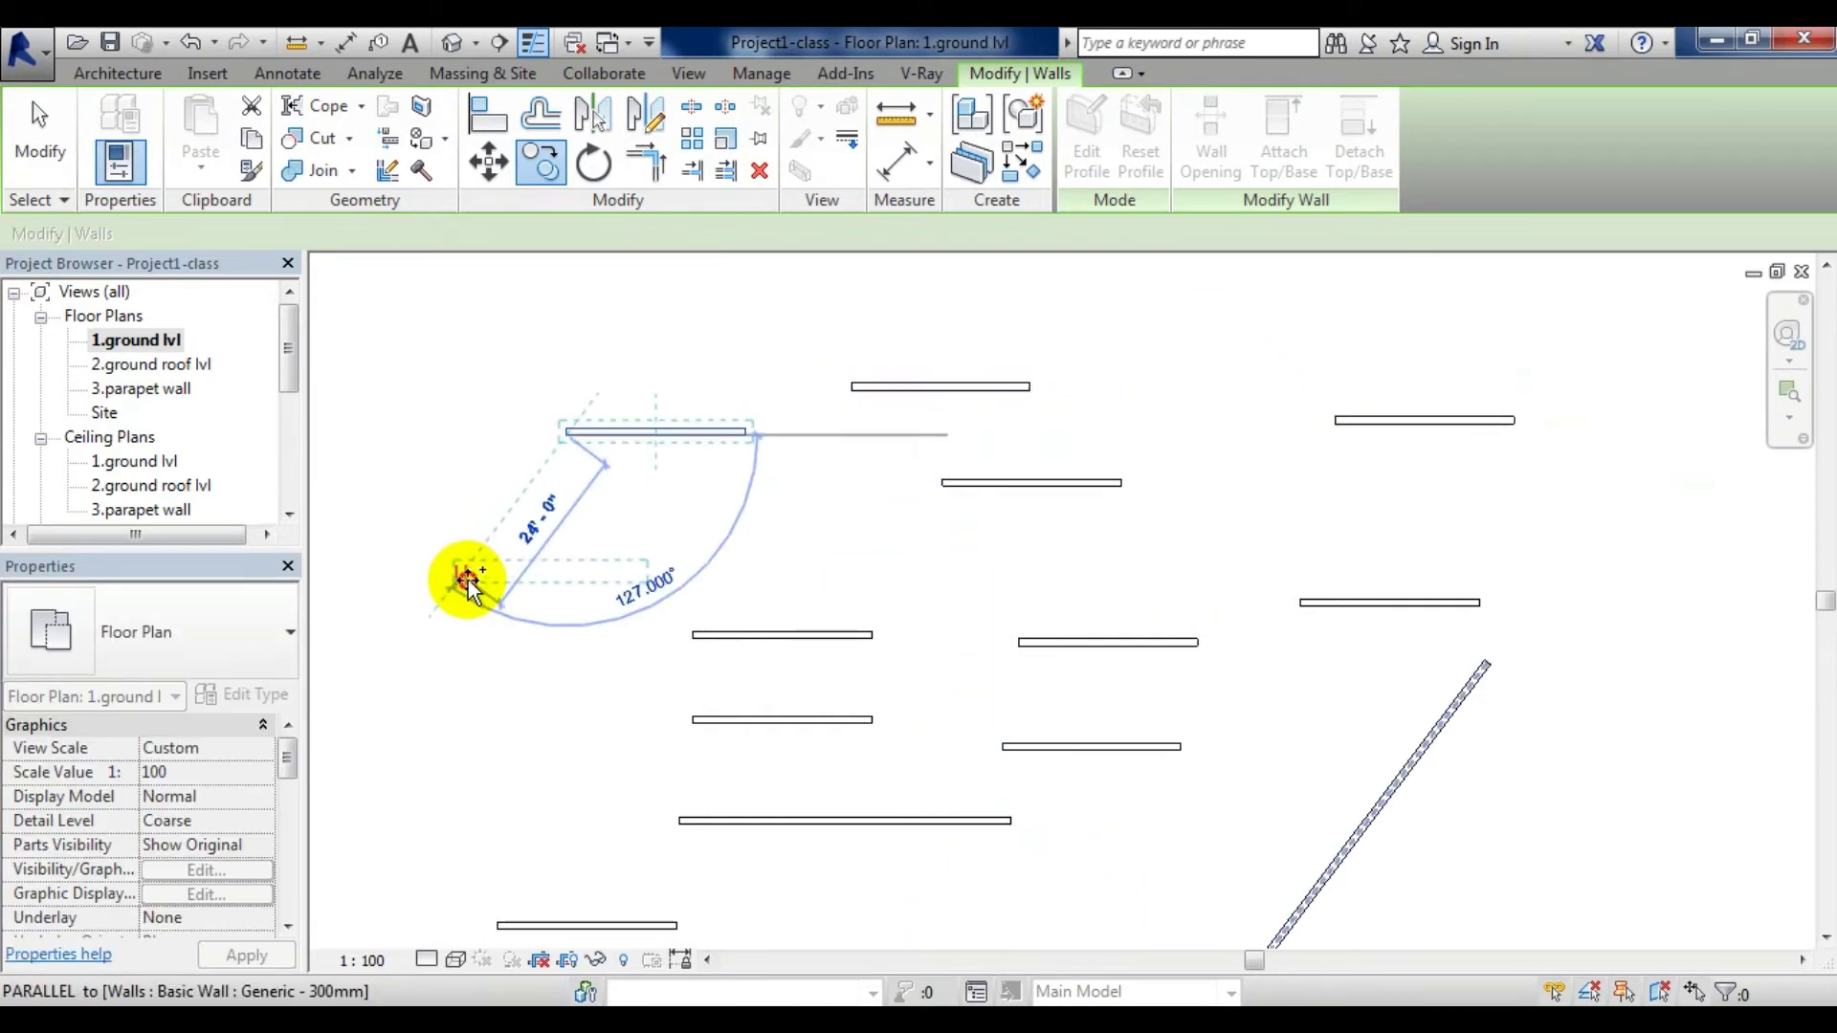
click(461, 572)
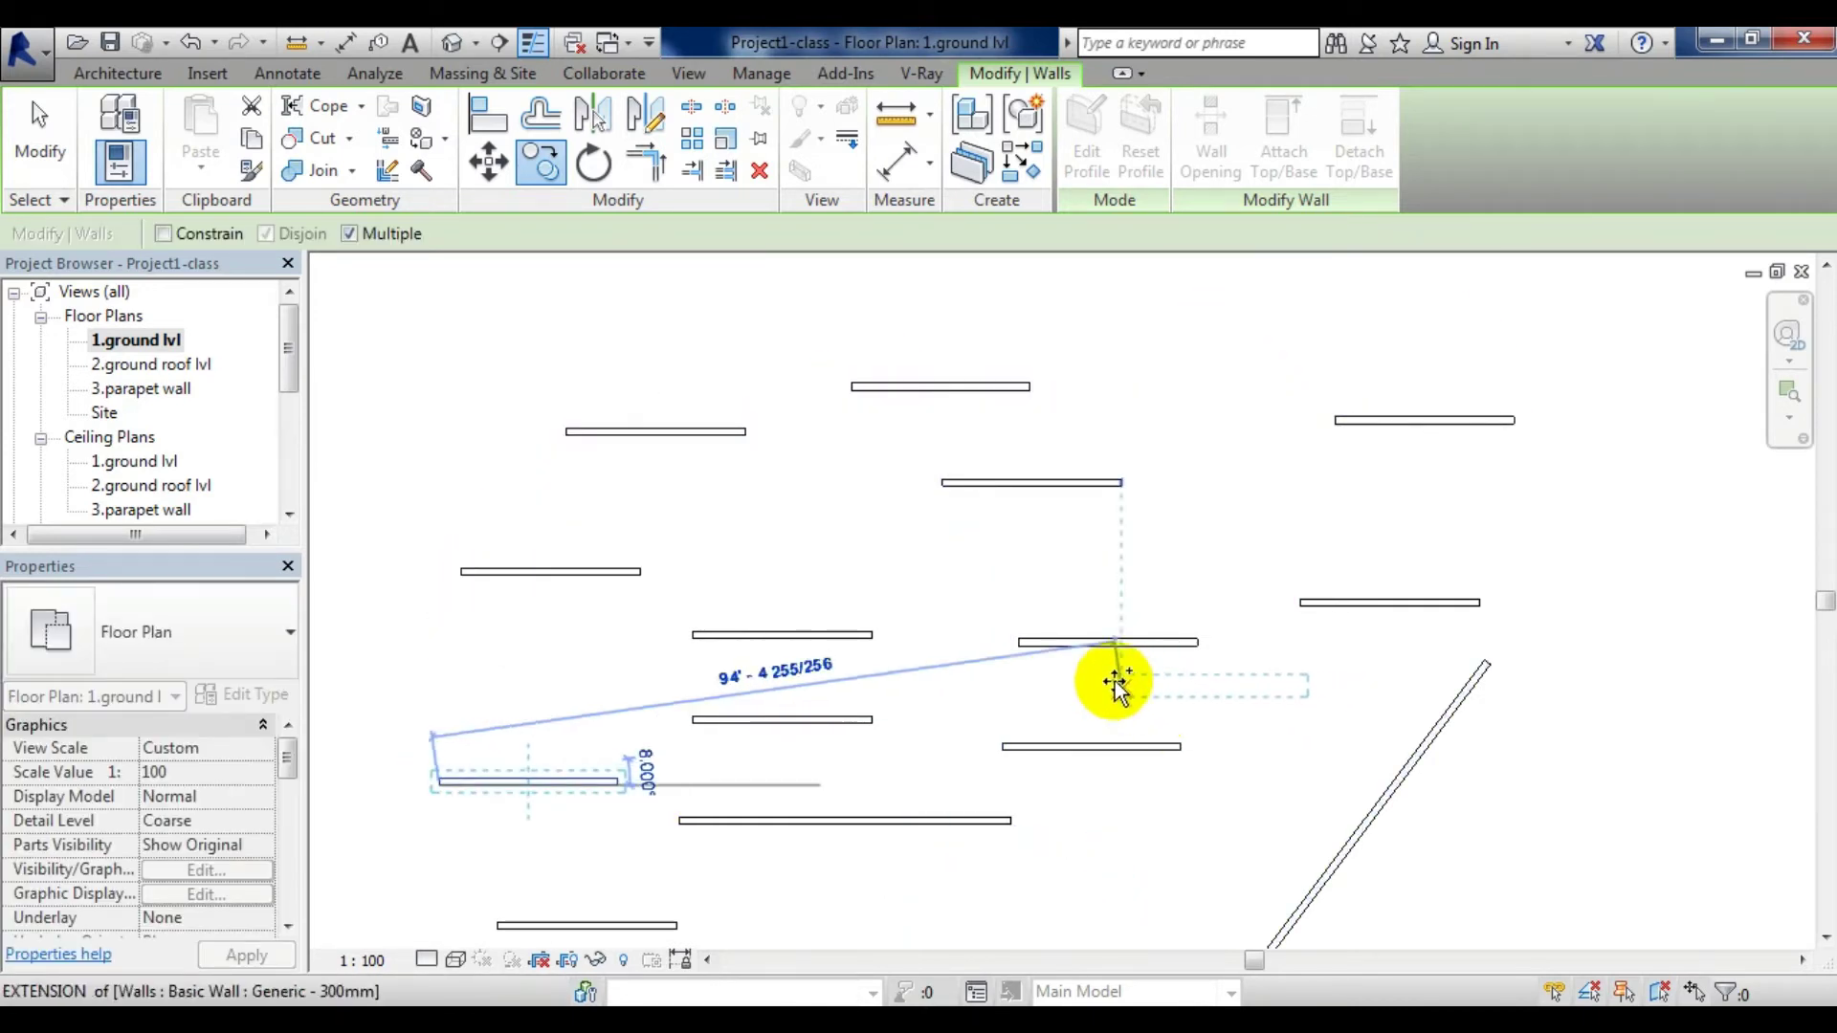
mouse_move(1116, 678)
middle_down()
mouse_move(818, 541)
mouse_move(894, 616)
mouse_move(1077, 689)
middle_up()
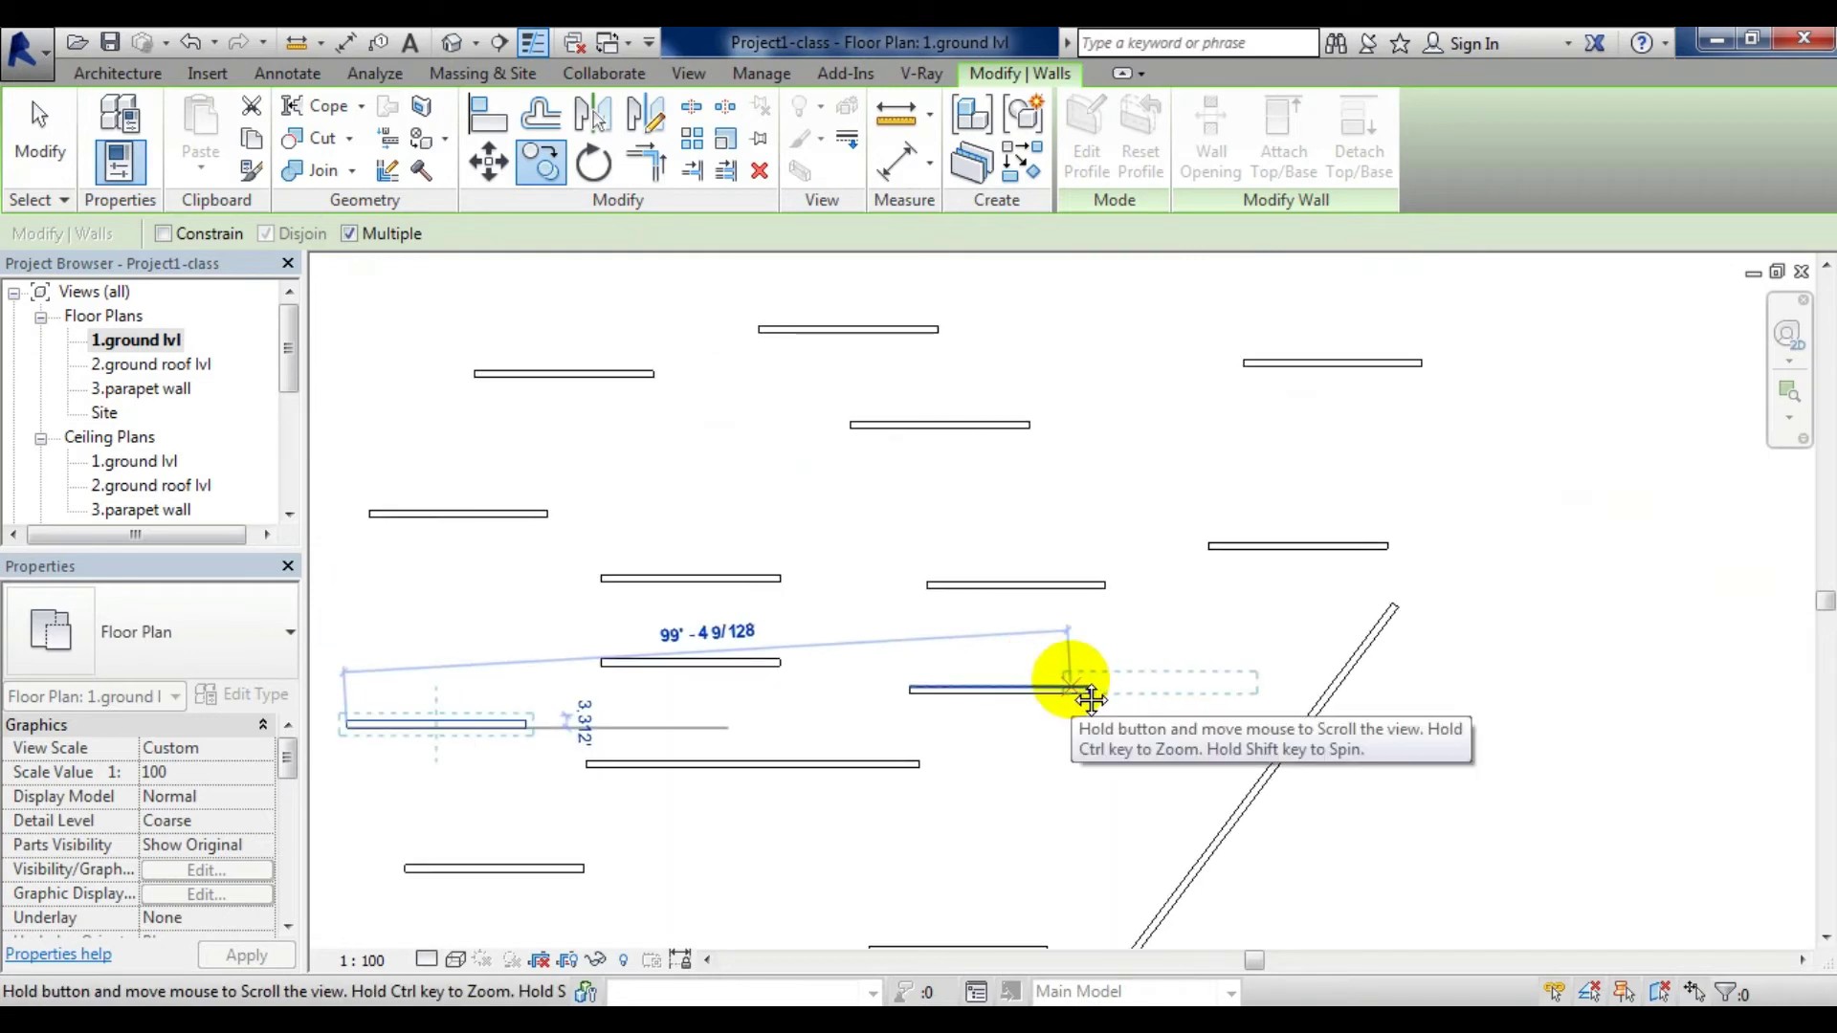
click(1071, 687)
key(Escape)
key(Escape)
click(957, 587)
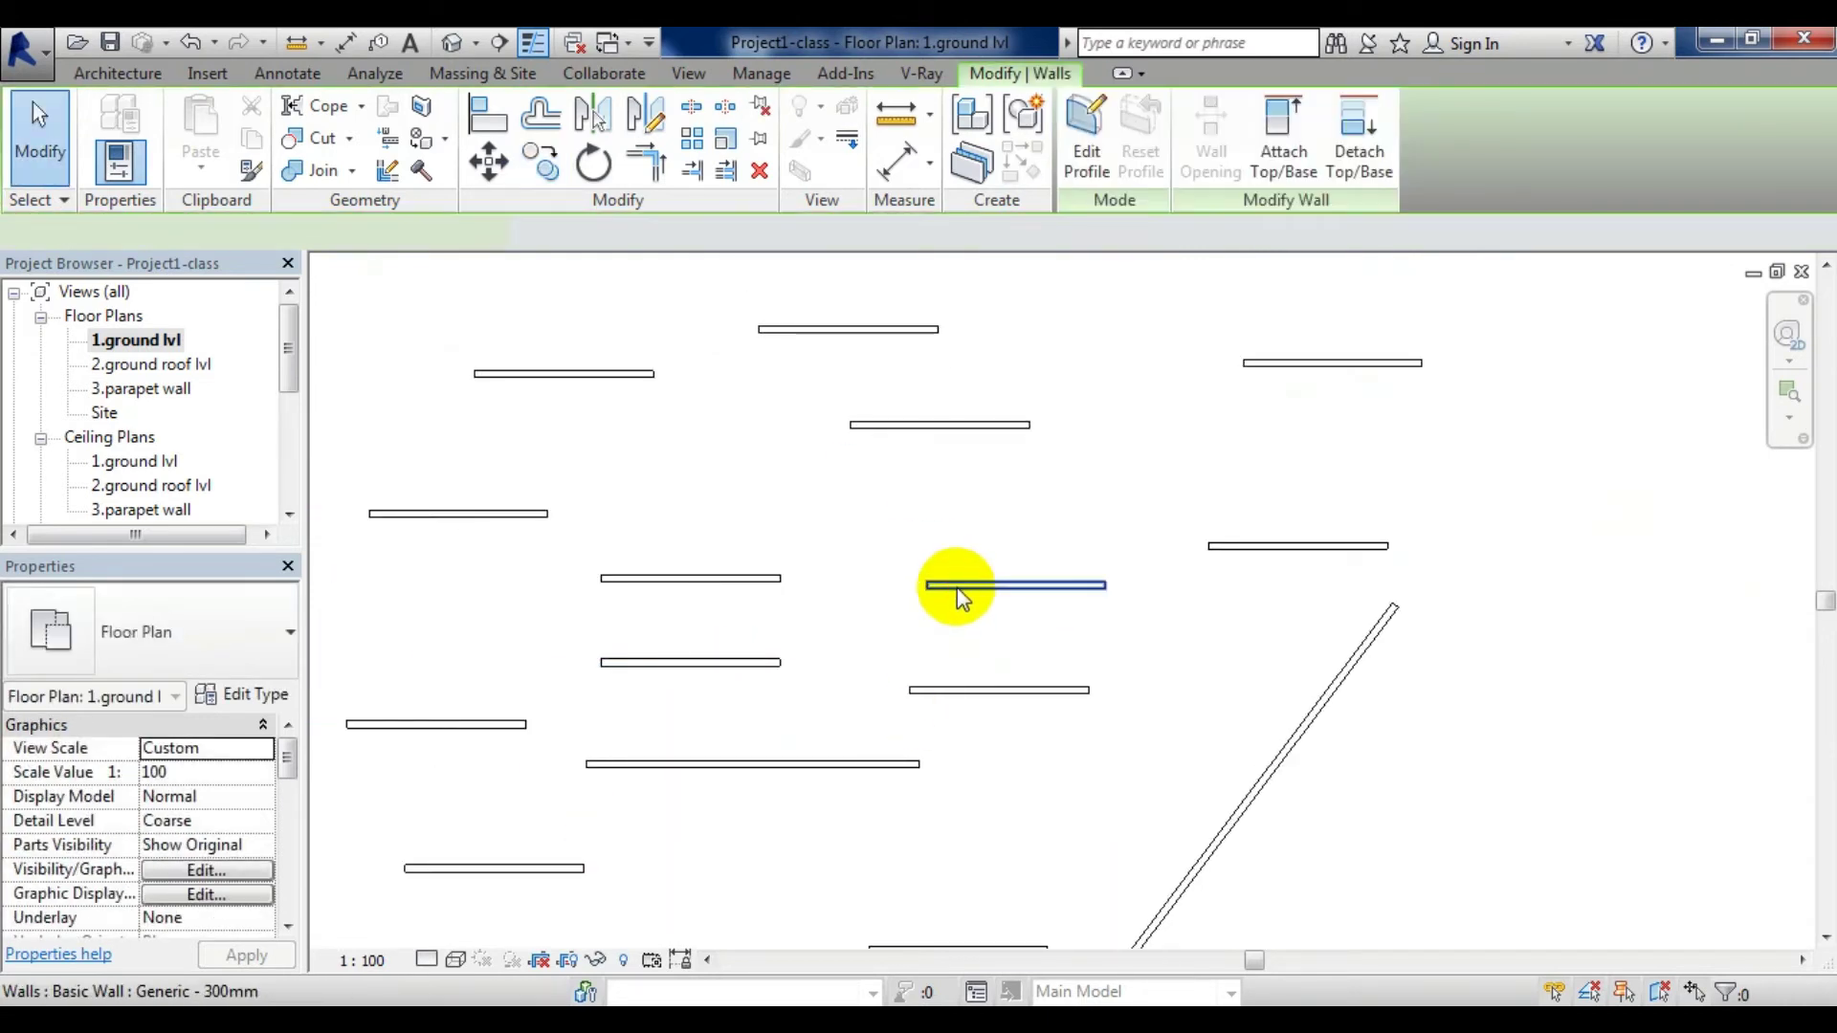
Step: Copy the short wall once, snapping its left end to the diagonal wall's top end
click(541, 165)
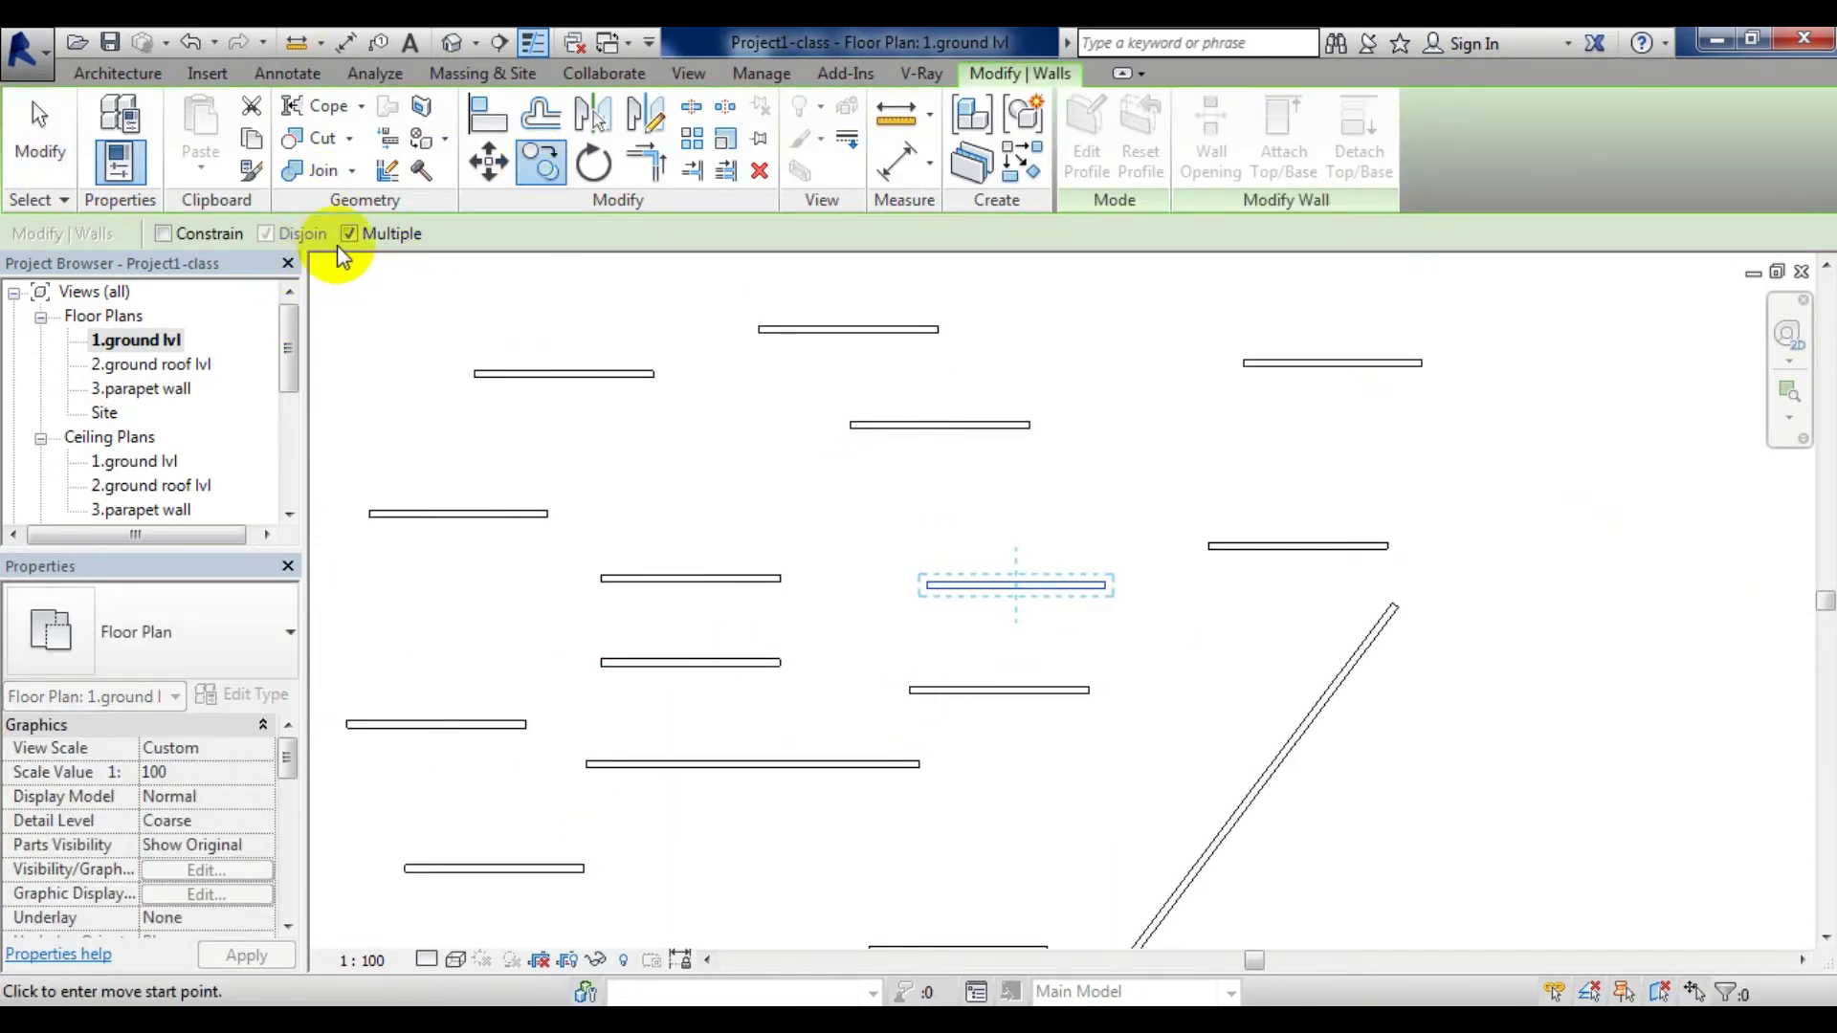
click(350, 234)
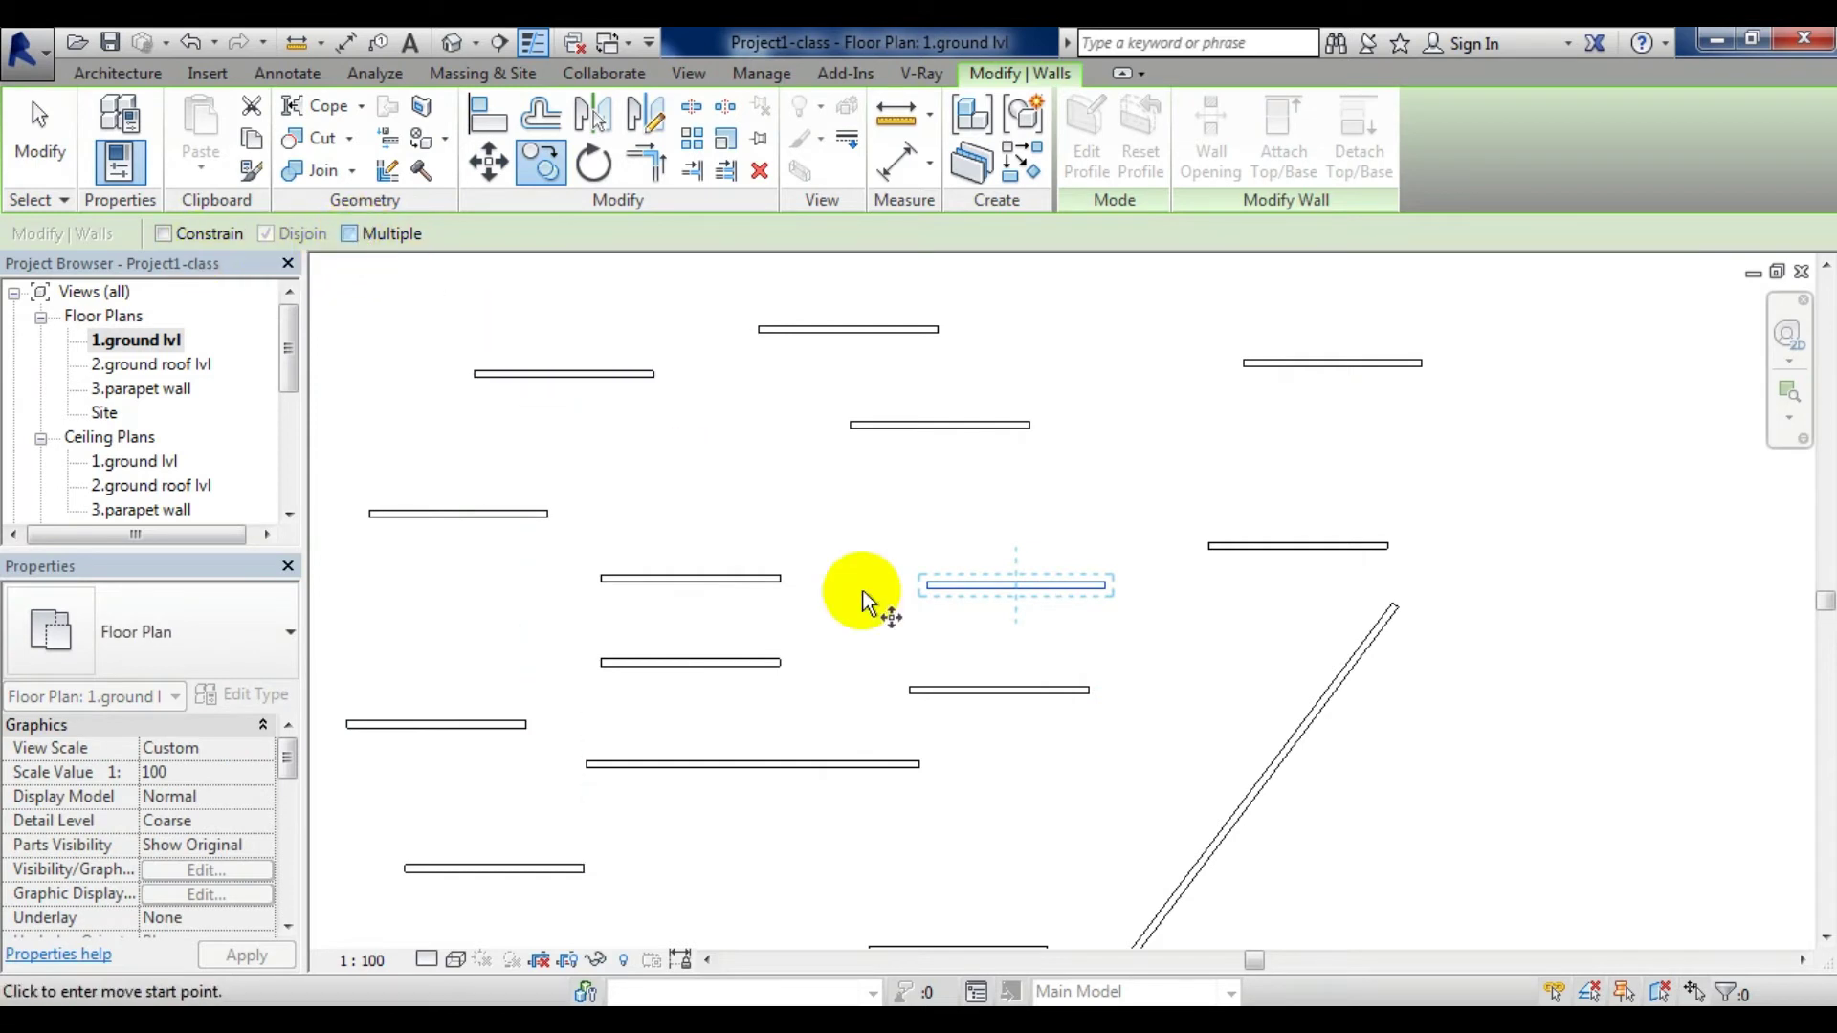
click(927, 589)
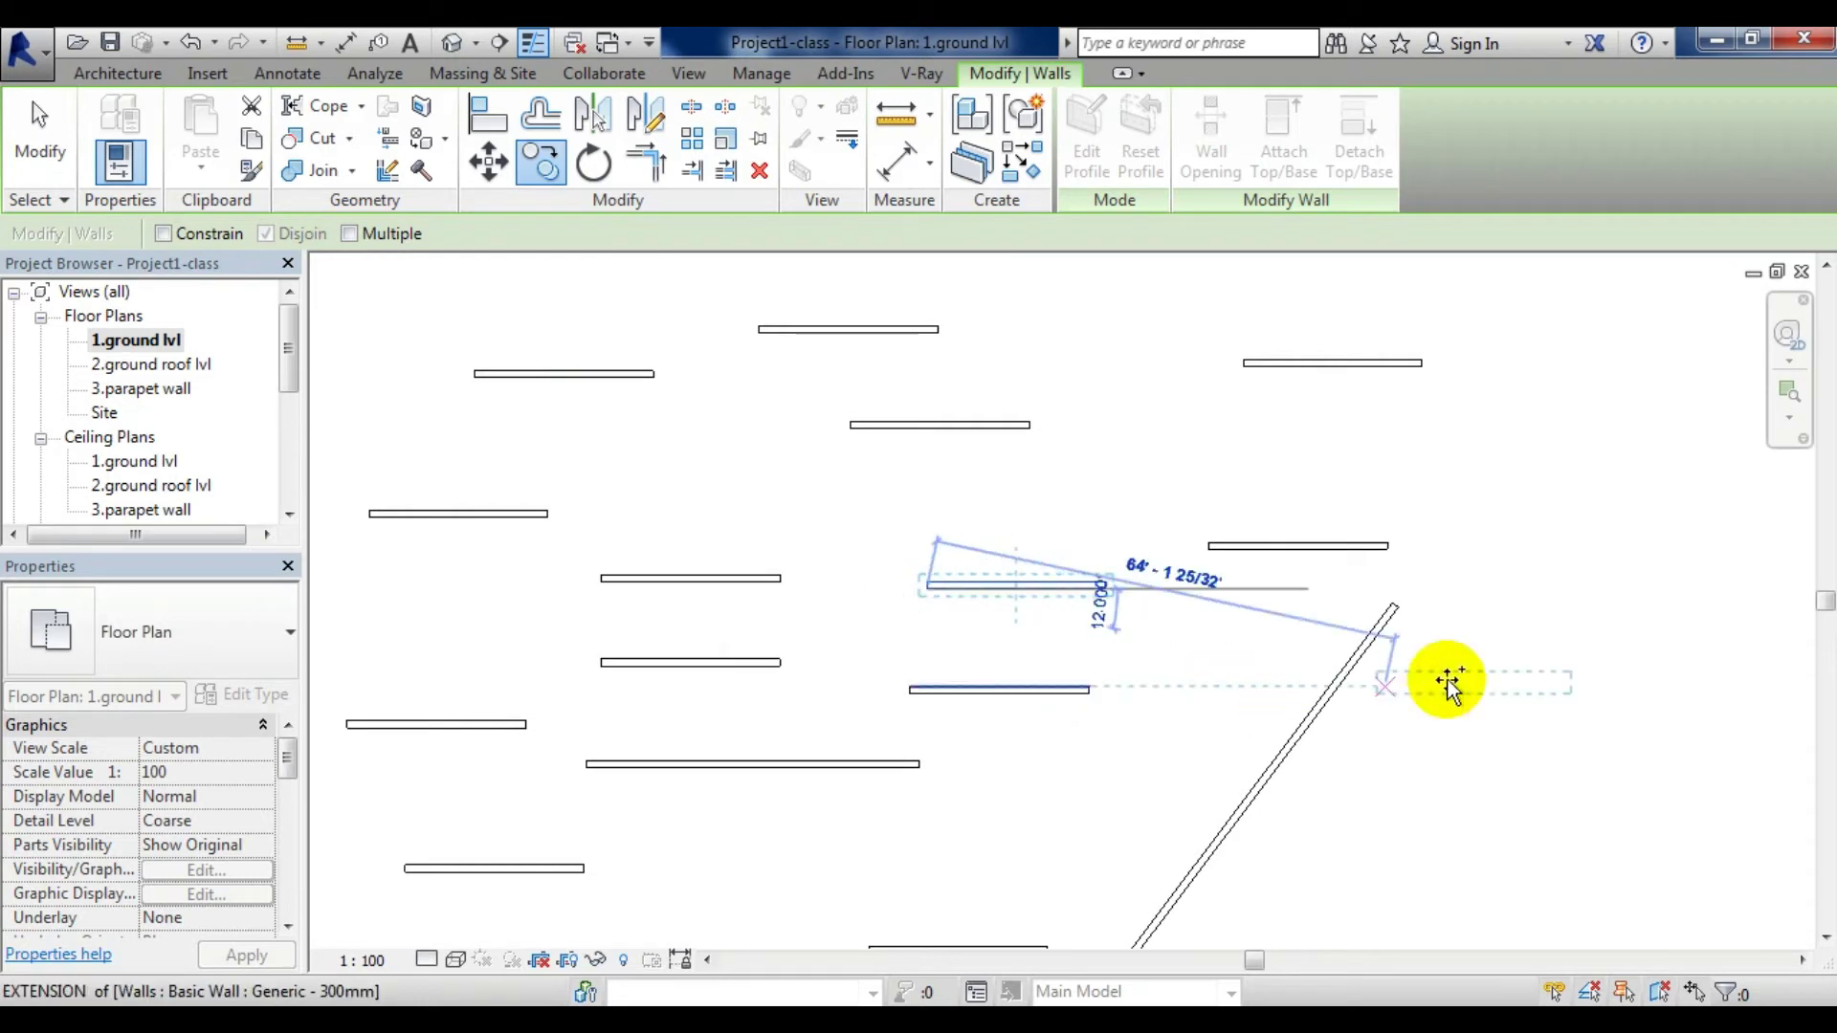
scroll(1392, 613, up, 3)
click(1403, 597)
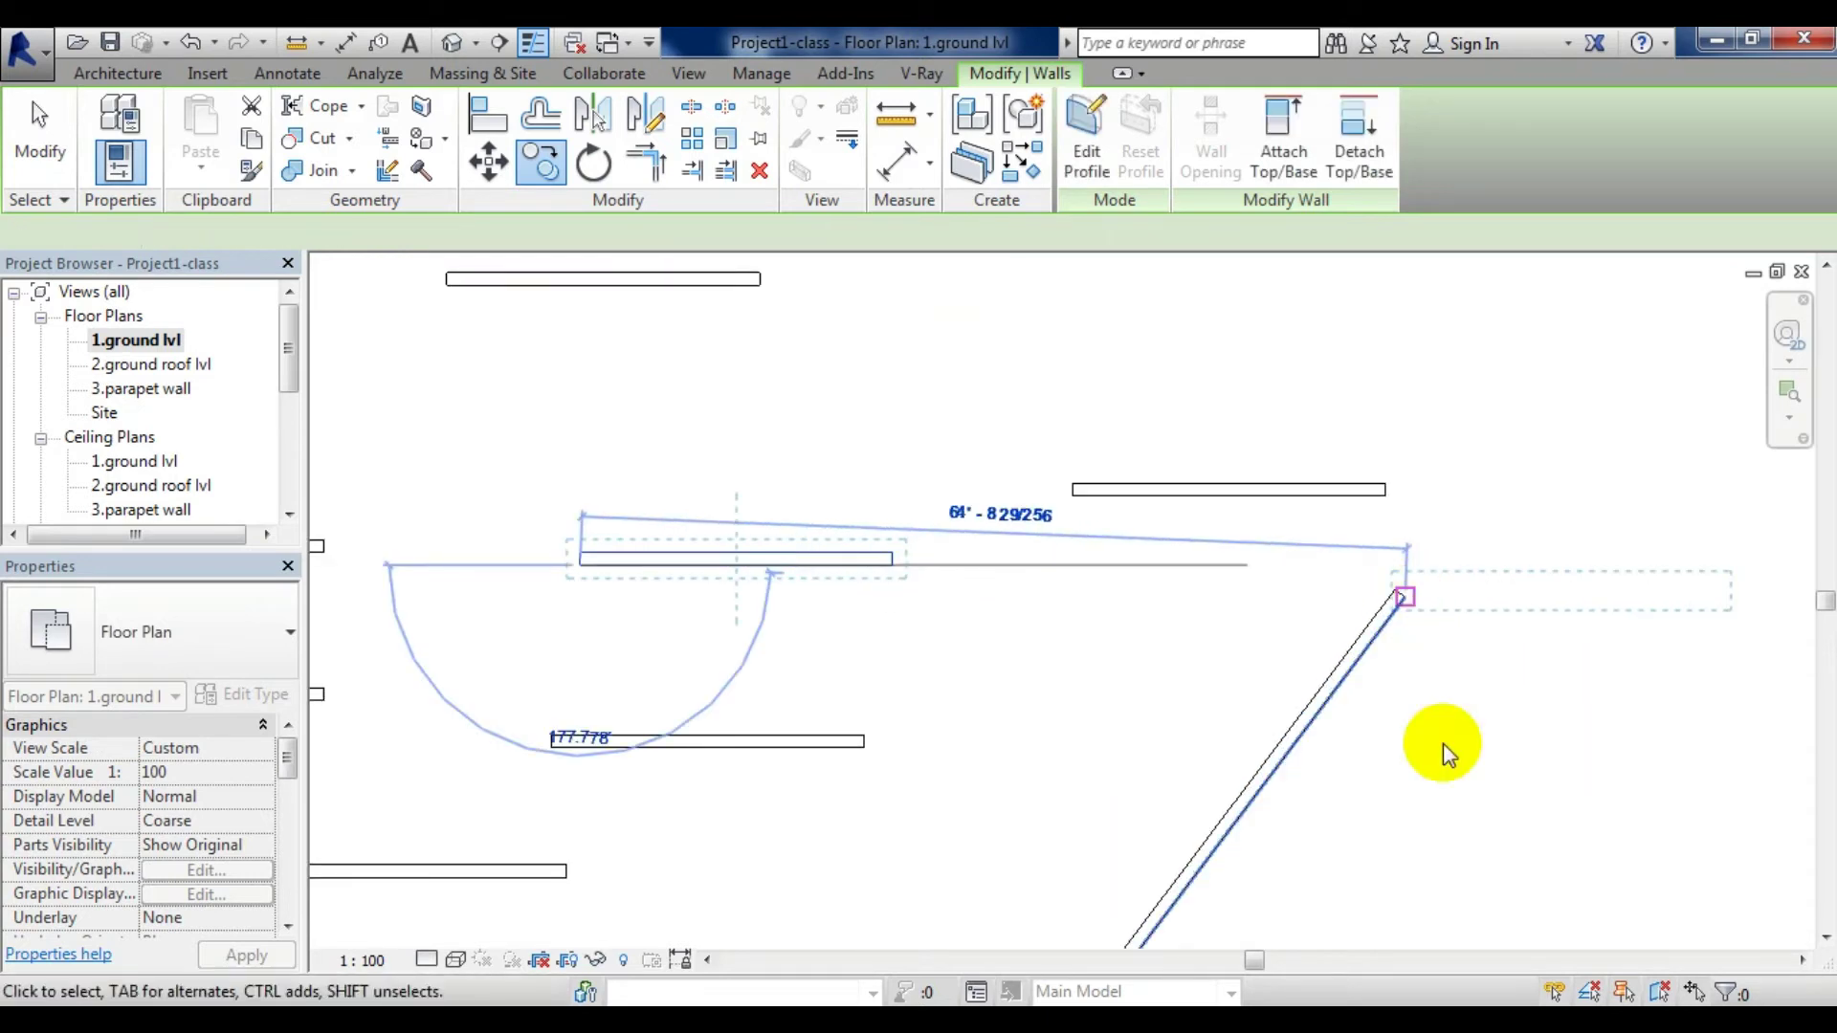
key(Escape)
scroll(1340, 744, down, 2)
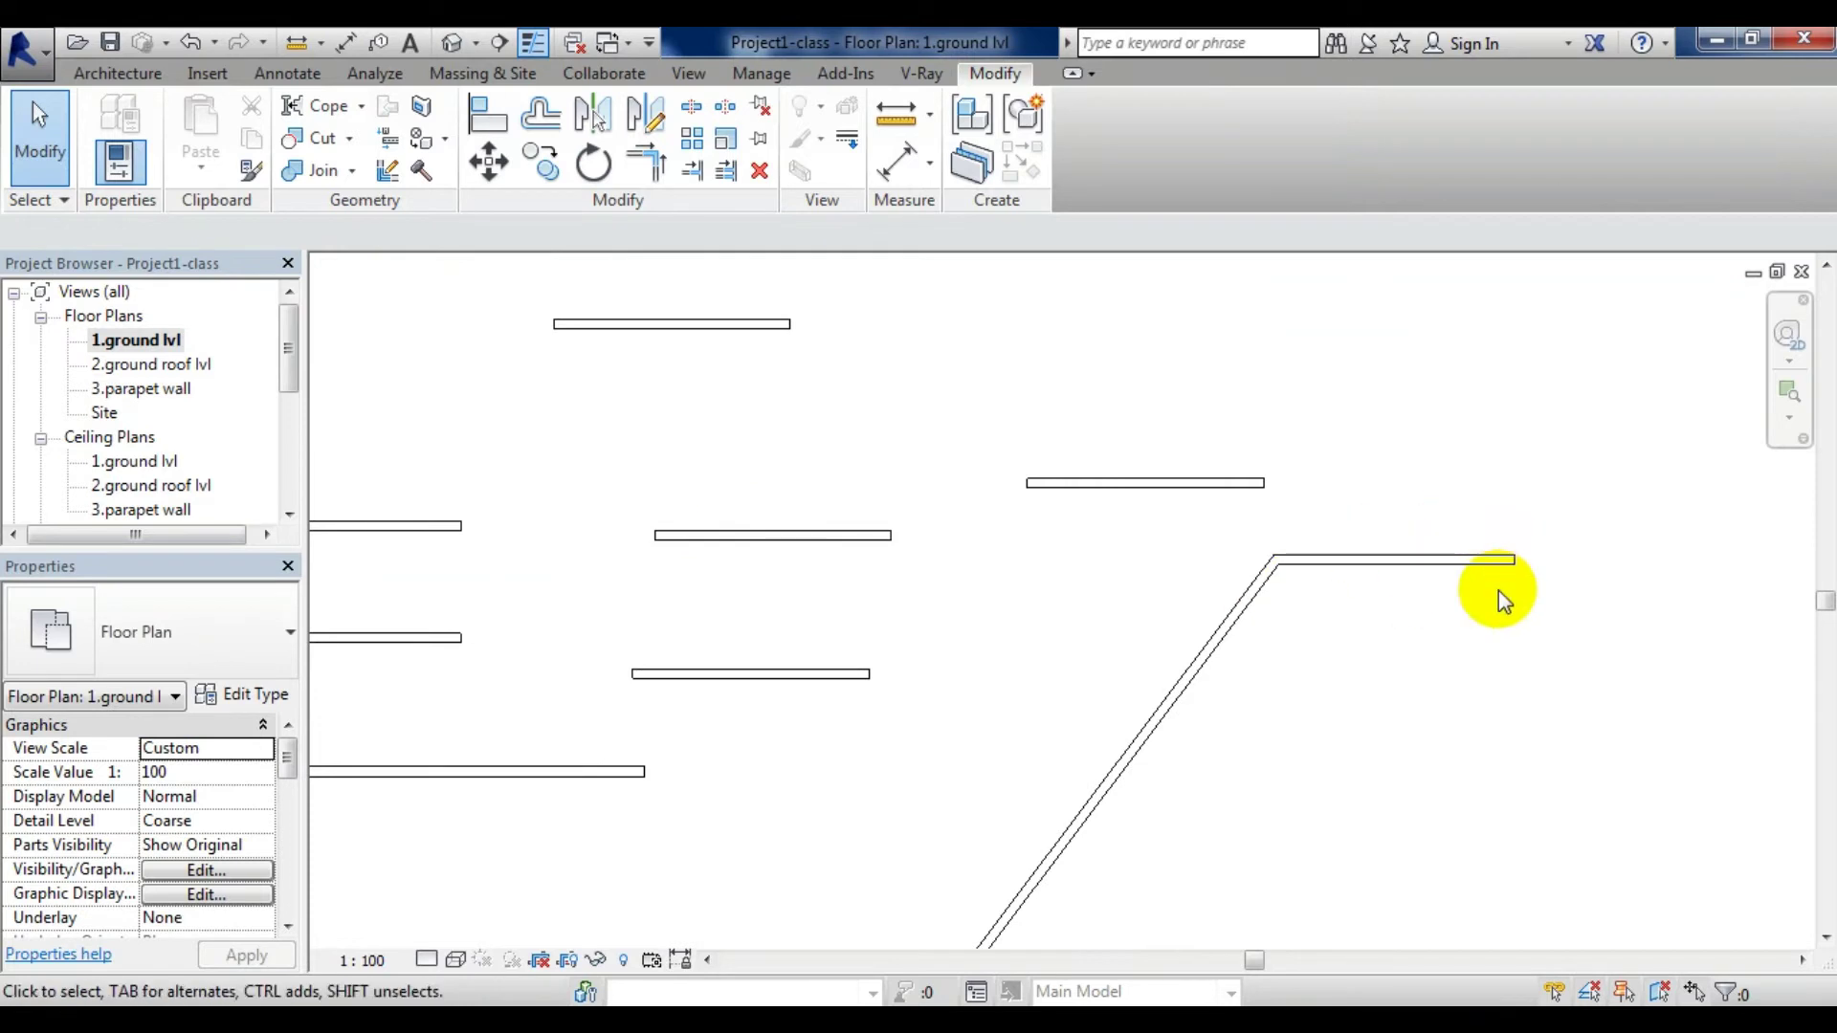
Step: Copy the corner wall from its corner end to the upper wall's right end
click(498, 169)
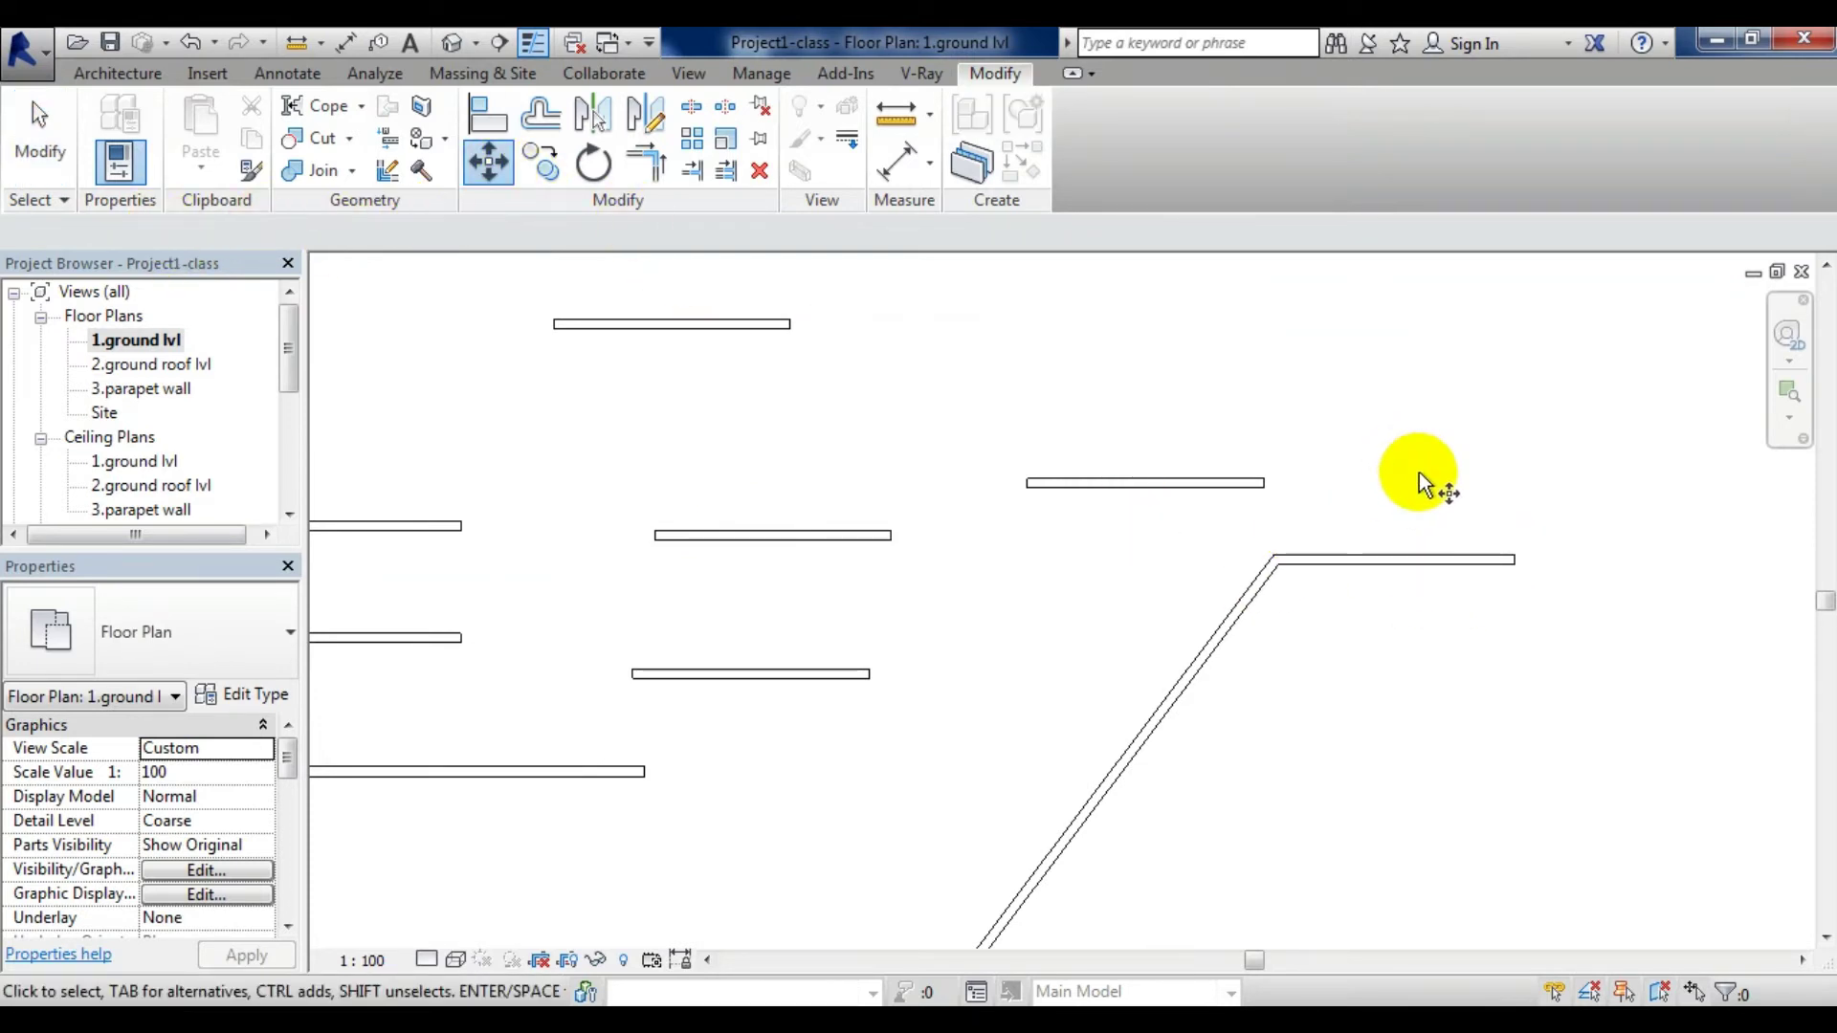
key(Escape)
click(1433, 562)
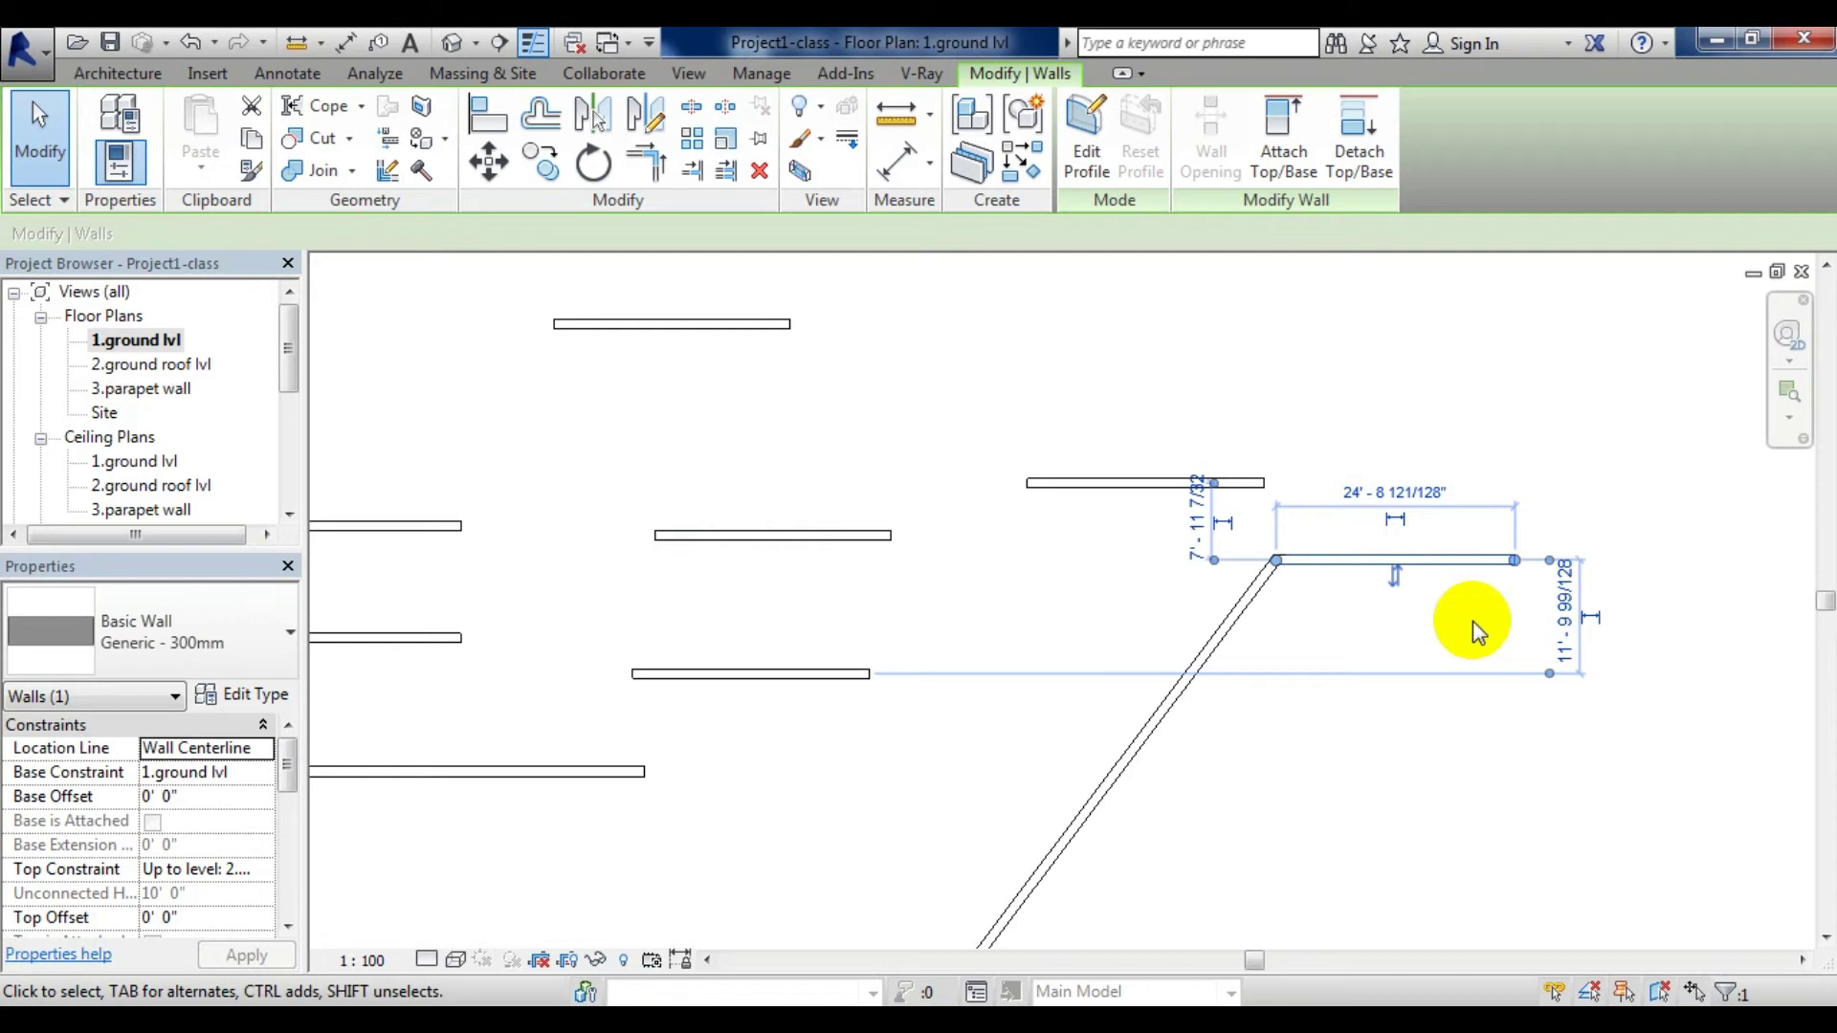
click(539, 167)
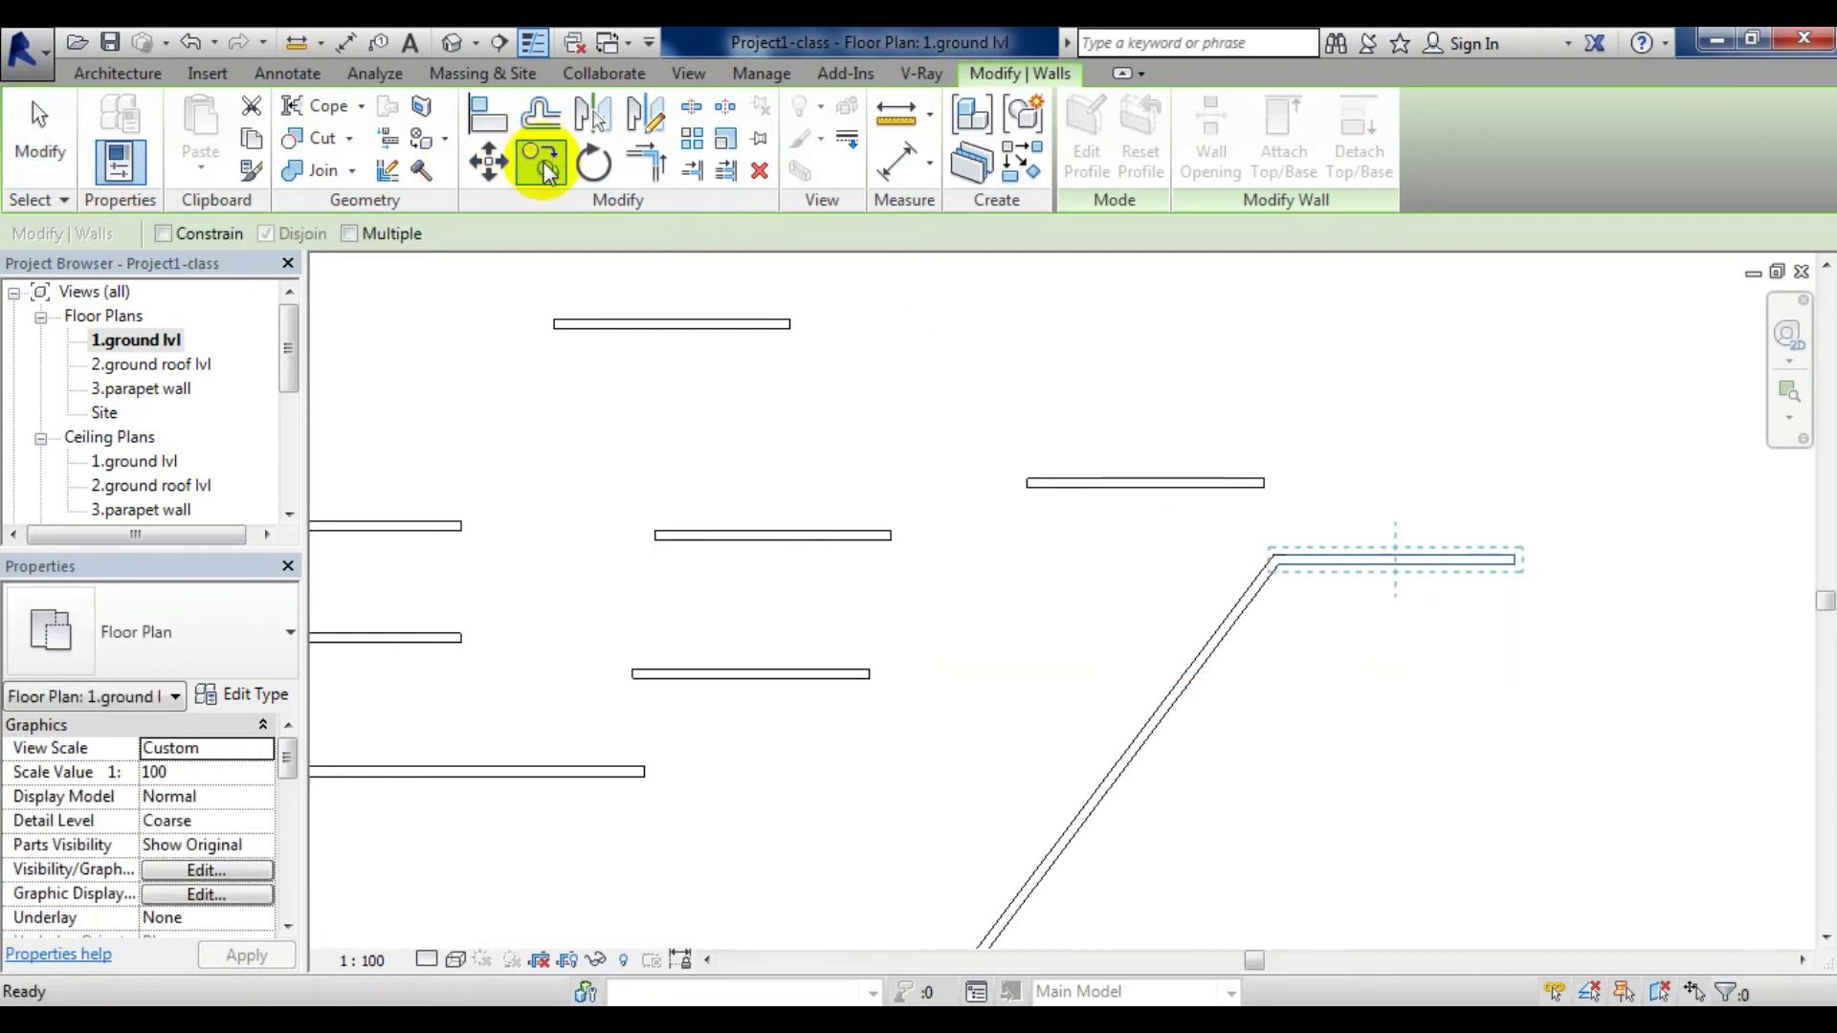
click(1282, 557)
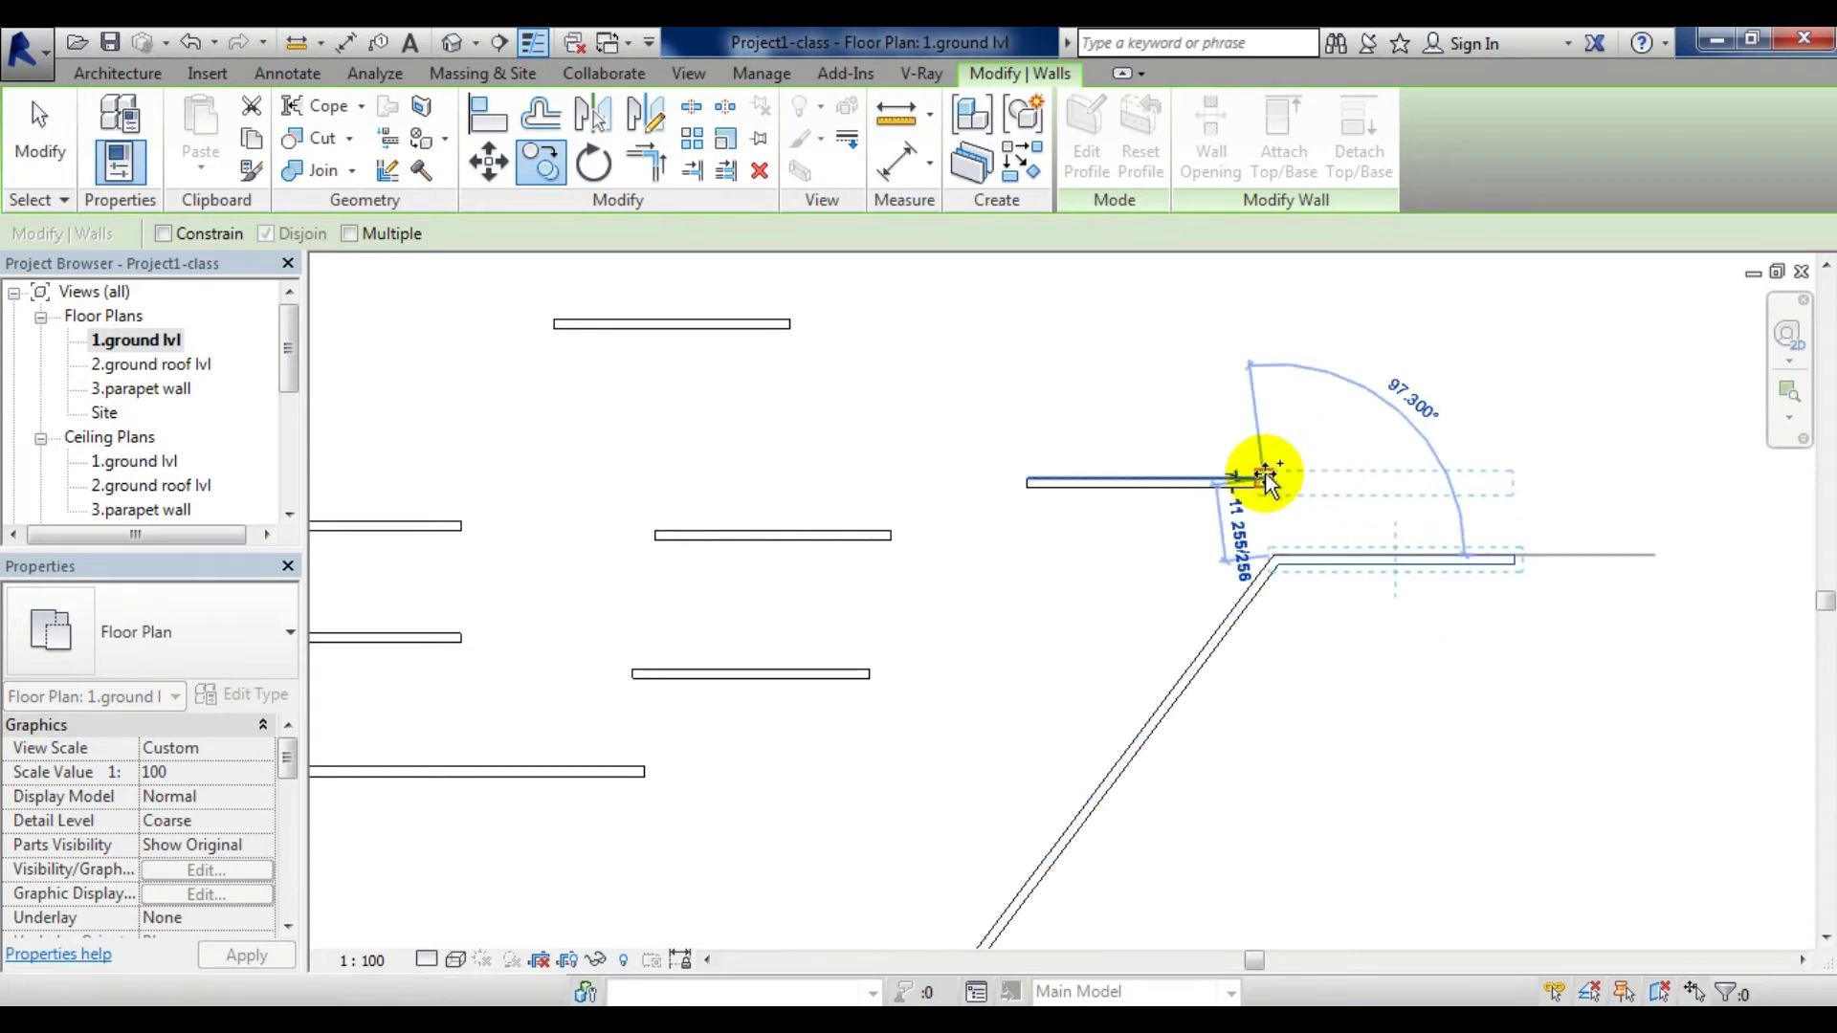
click(1397, 475)
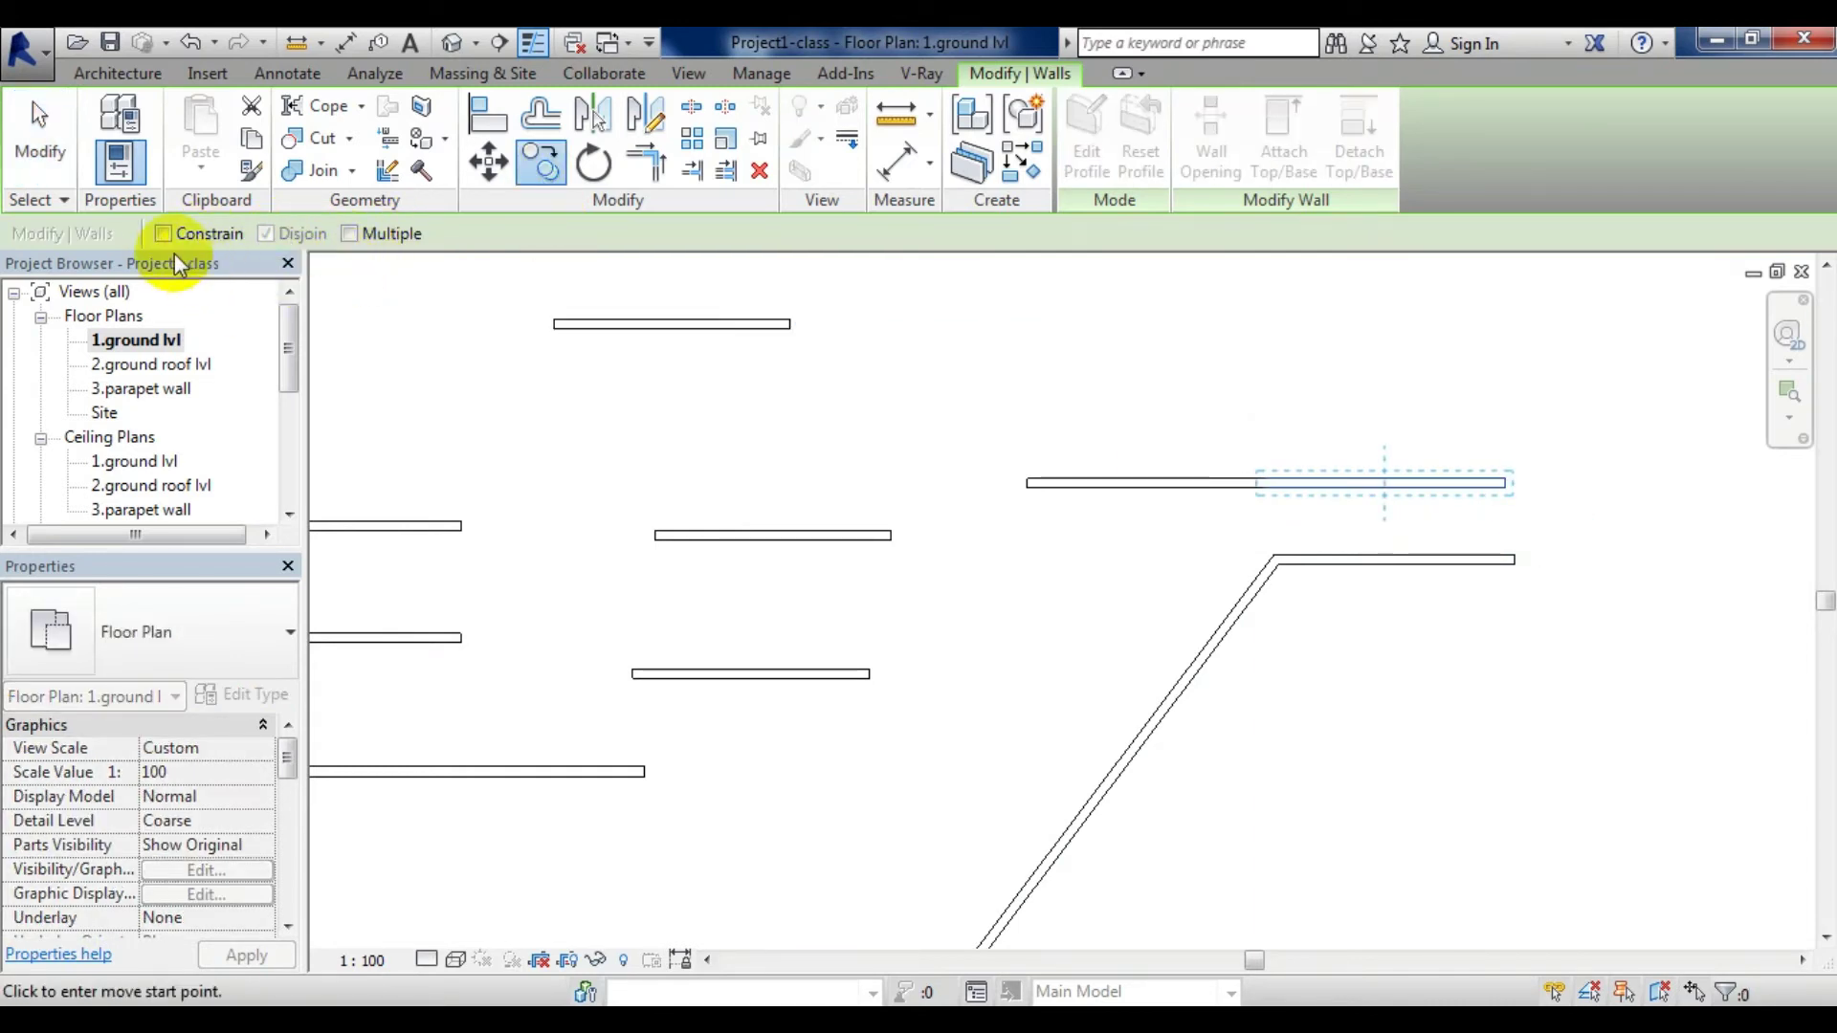
Step: Place a copy of the new wall further left along the same line
click(1298, 486)
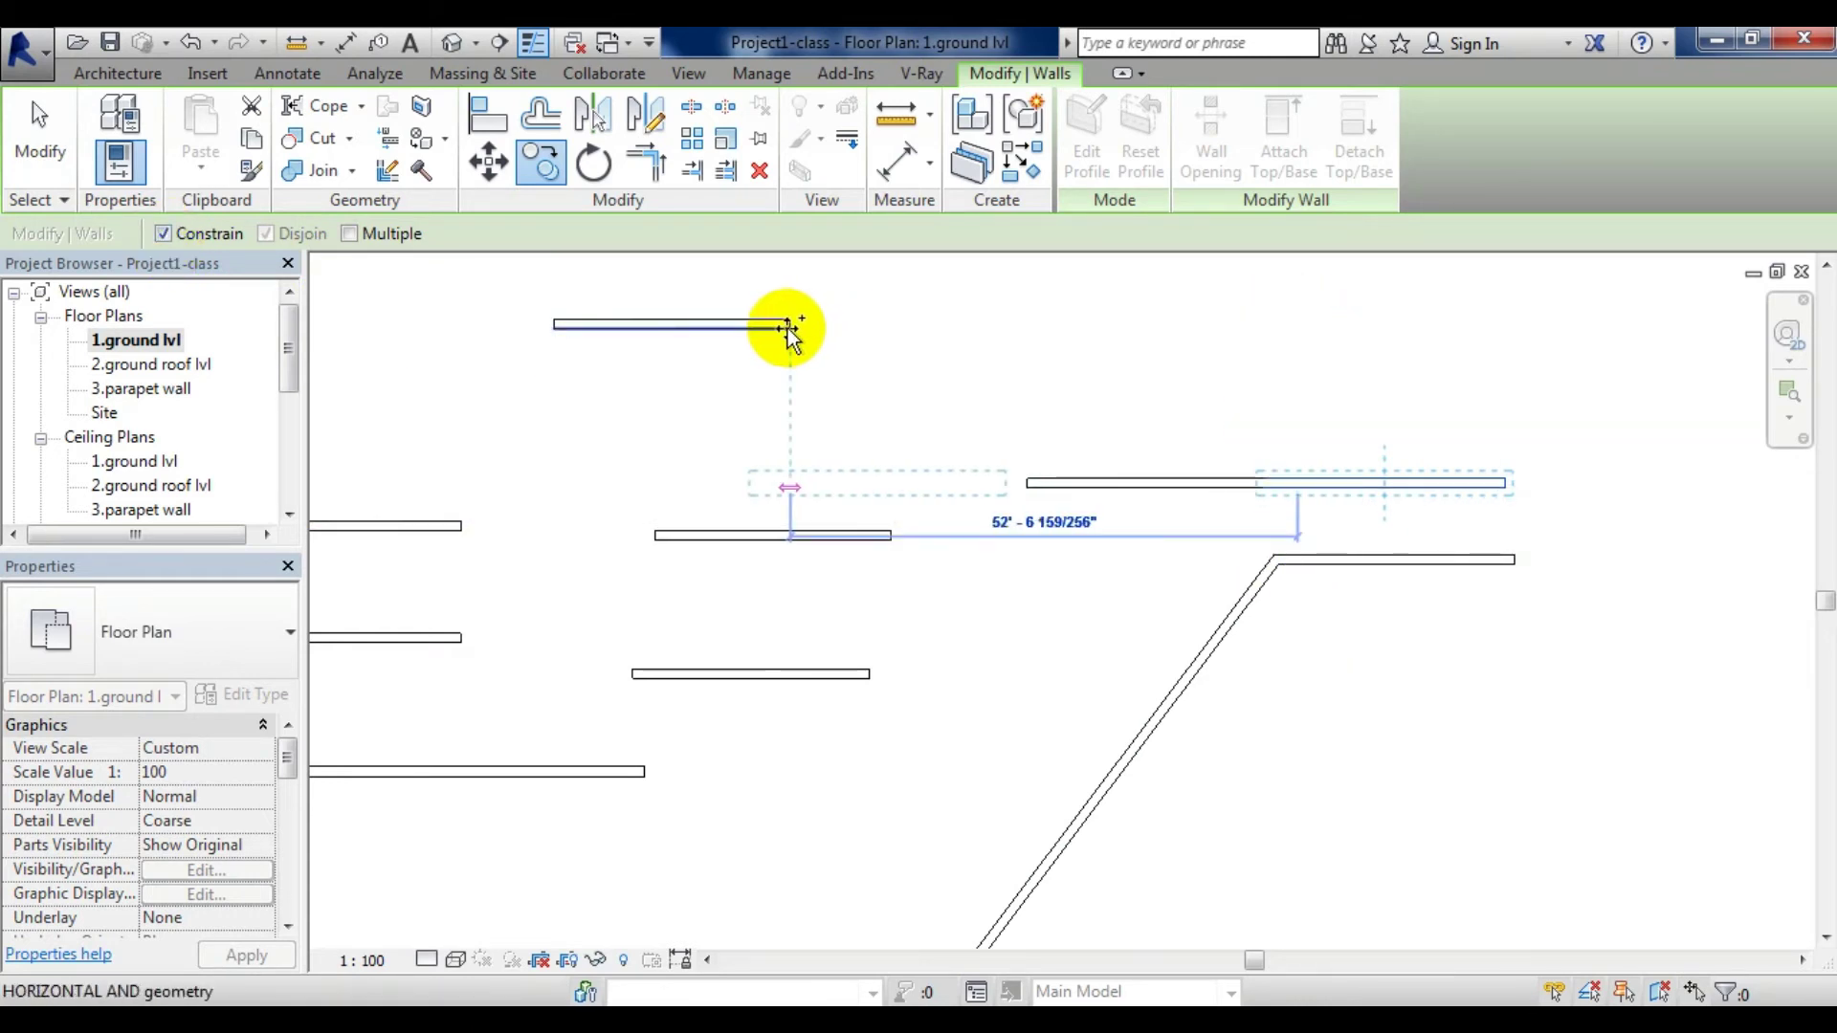
click(1401, 488)
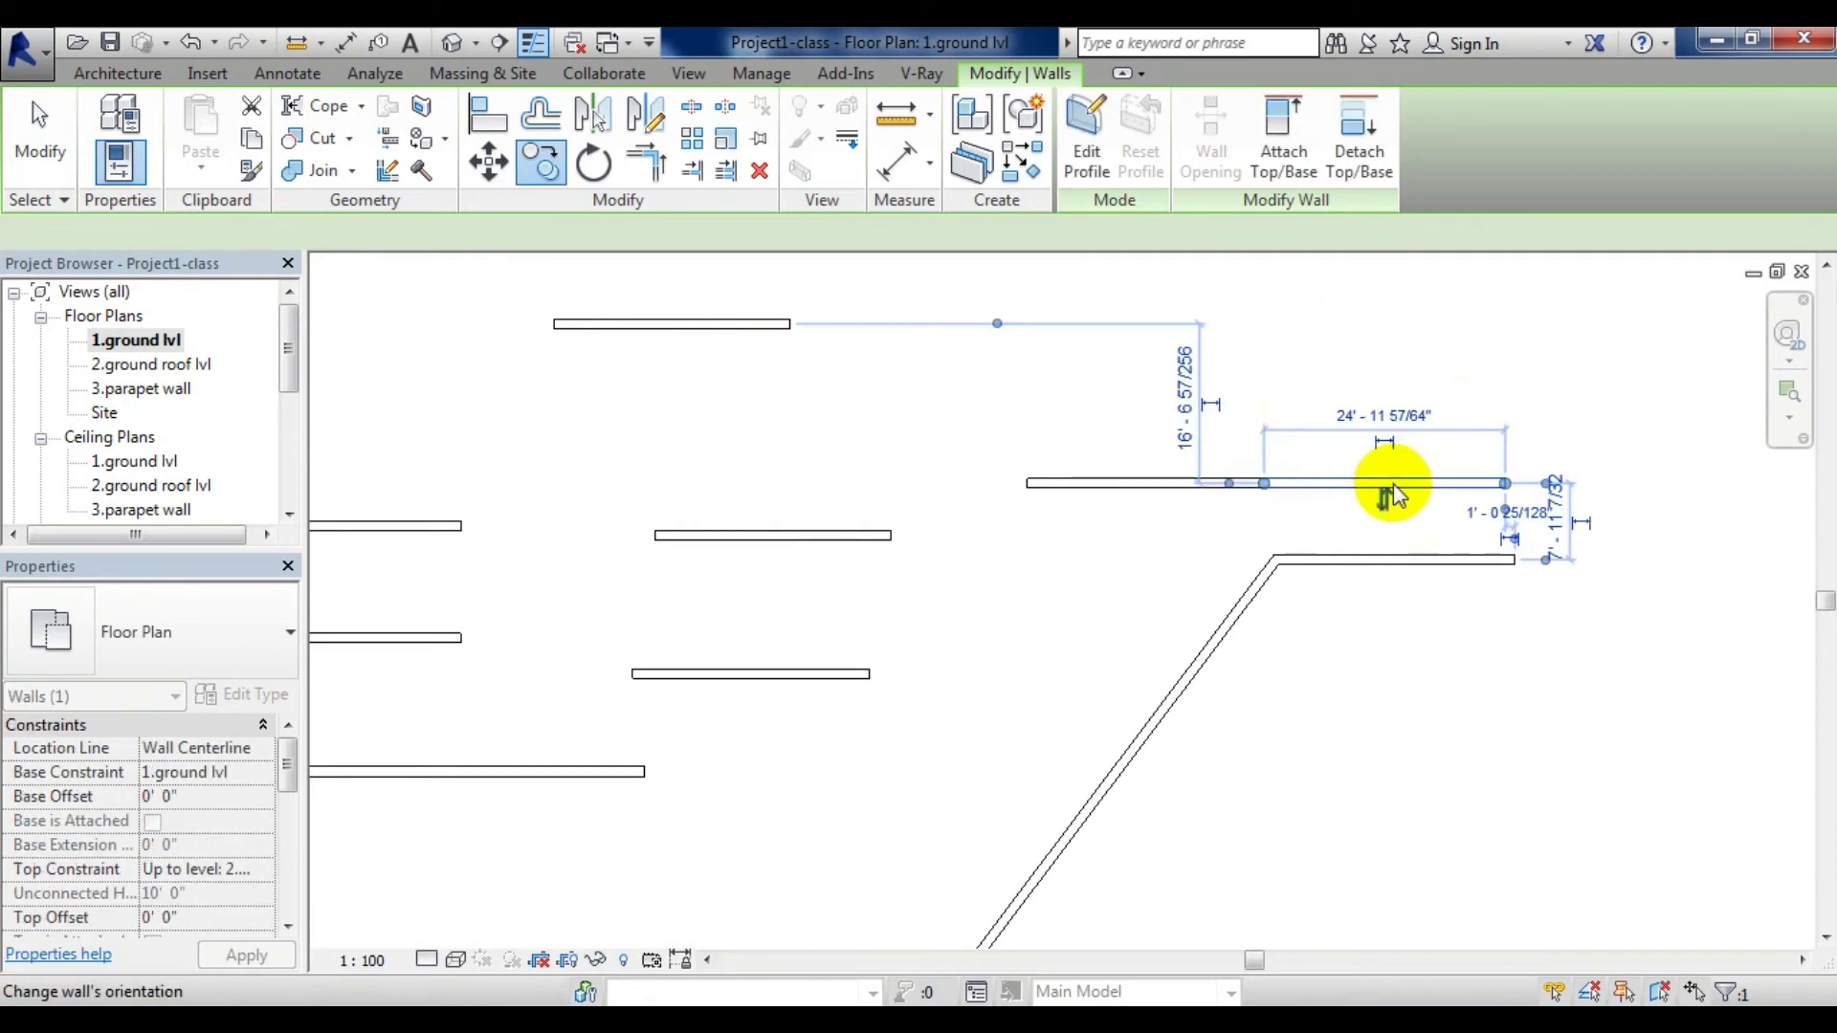
click(569, 196)
click(1266, 488)
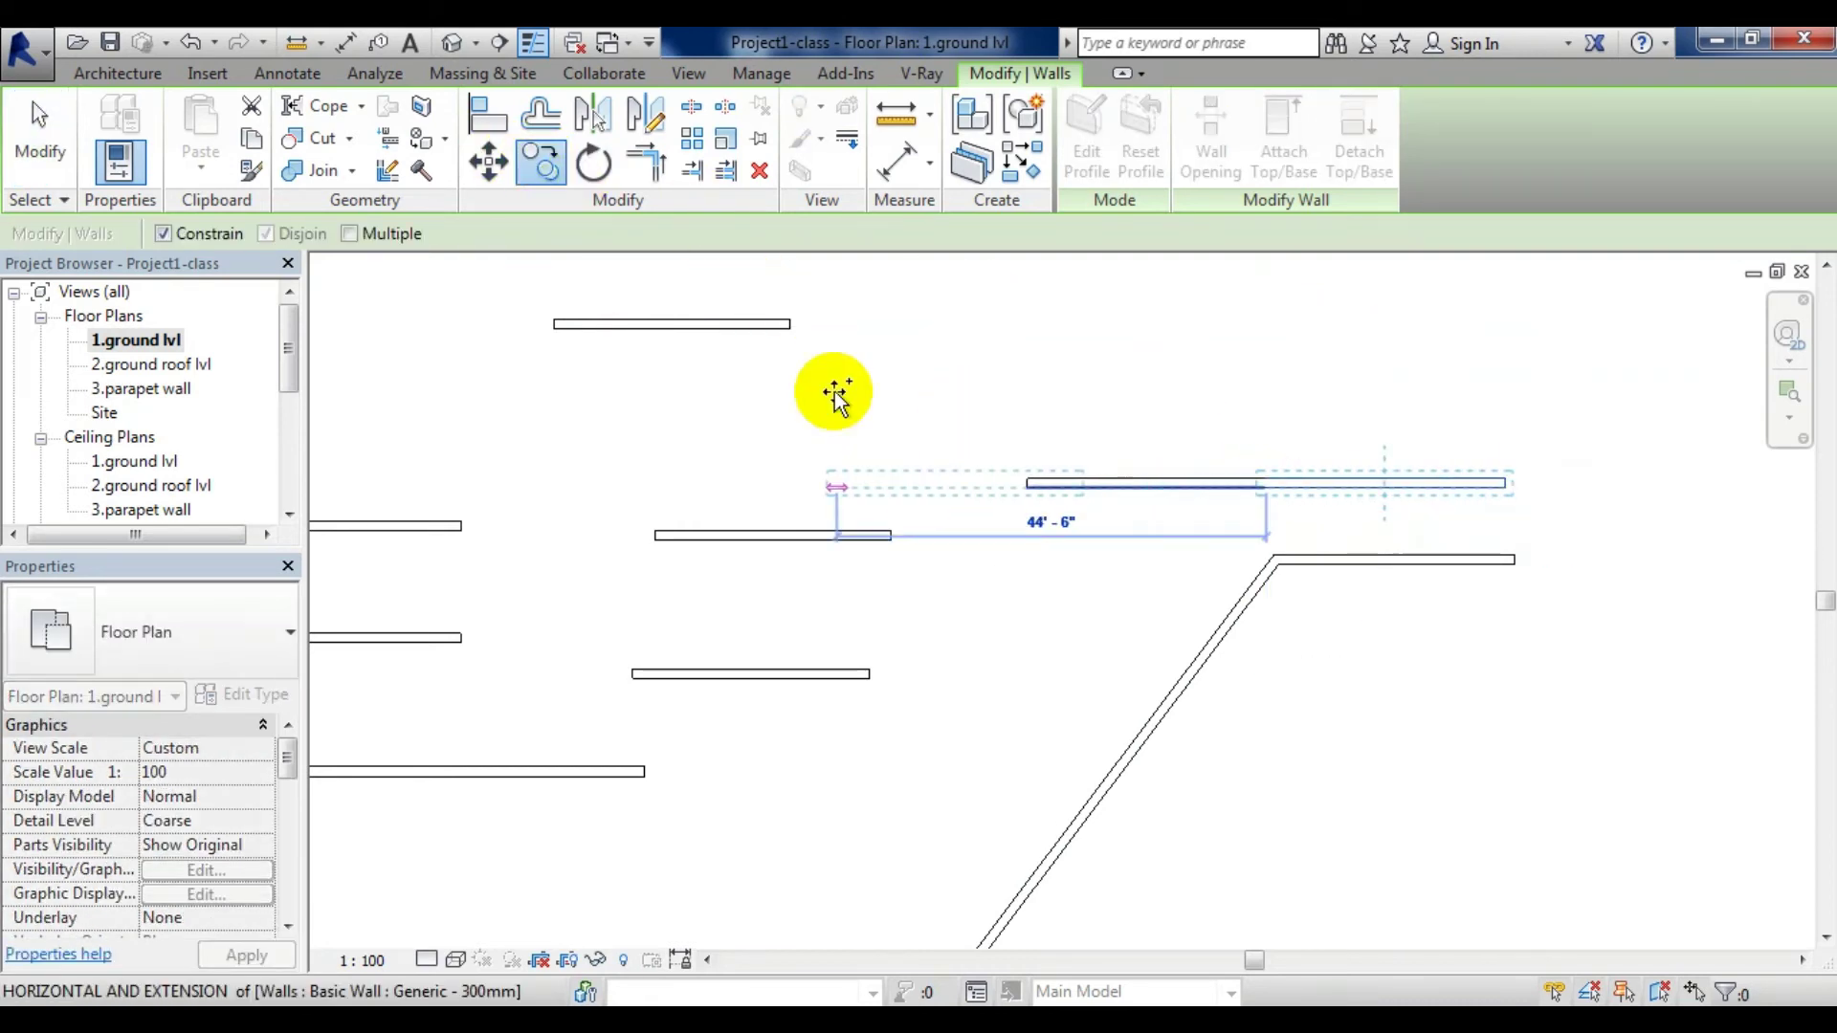
click(788, 335)
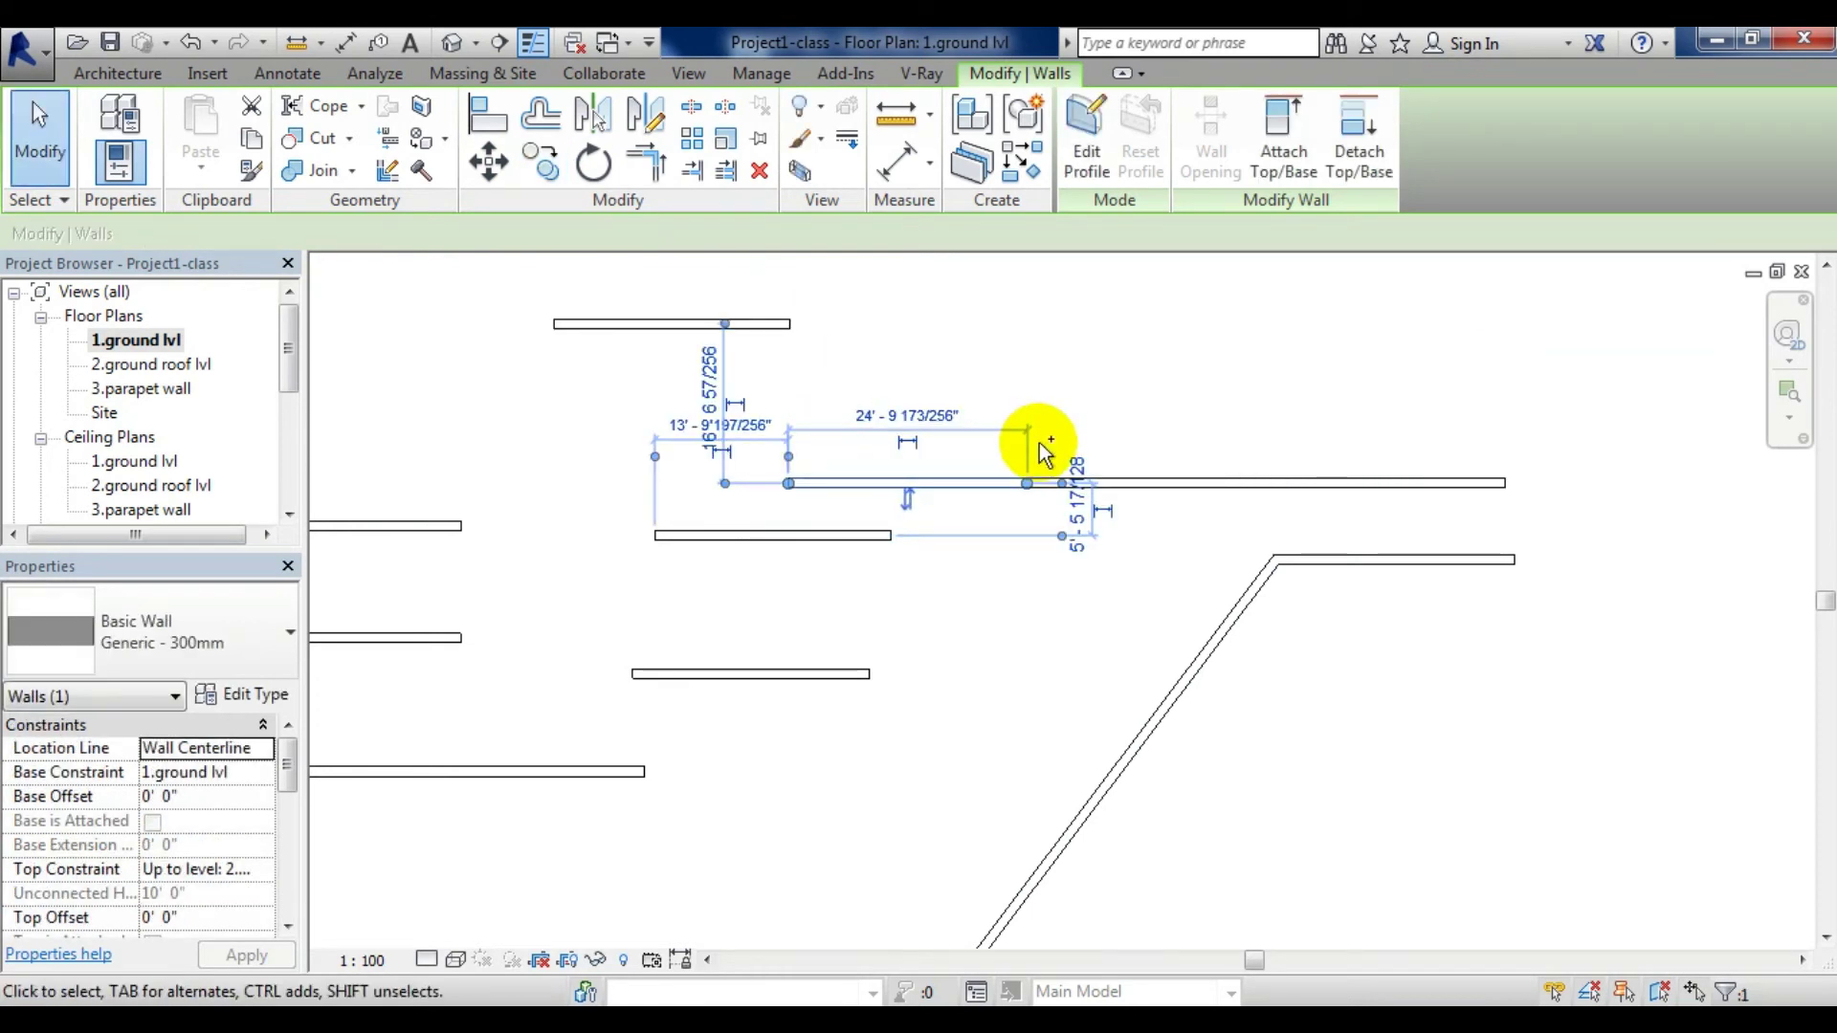
key(Escape)
Step: Copy the right-hand wall piece with Constrain off onto the top wall's right end
click(1341, 484)
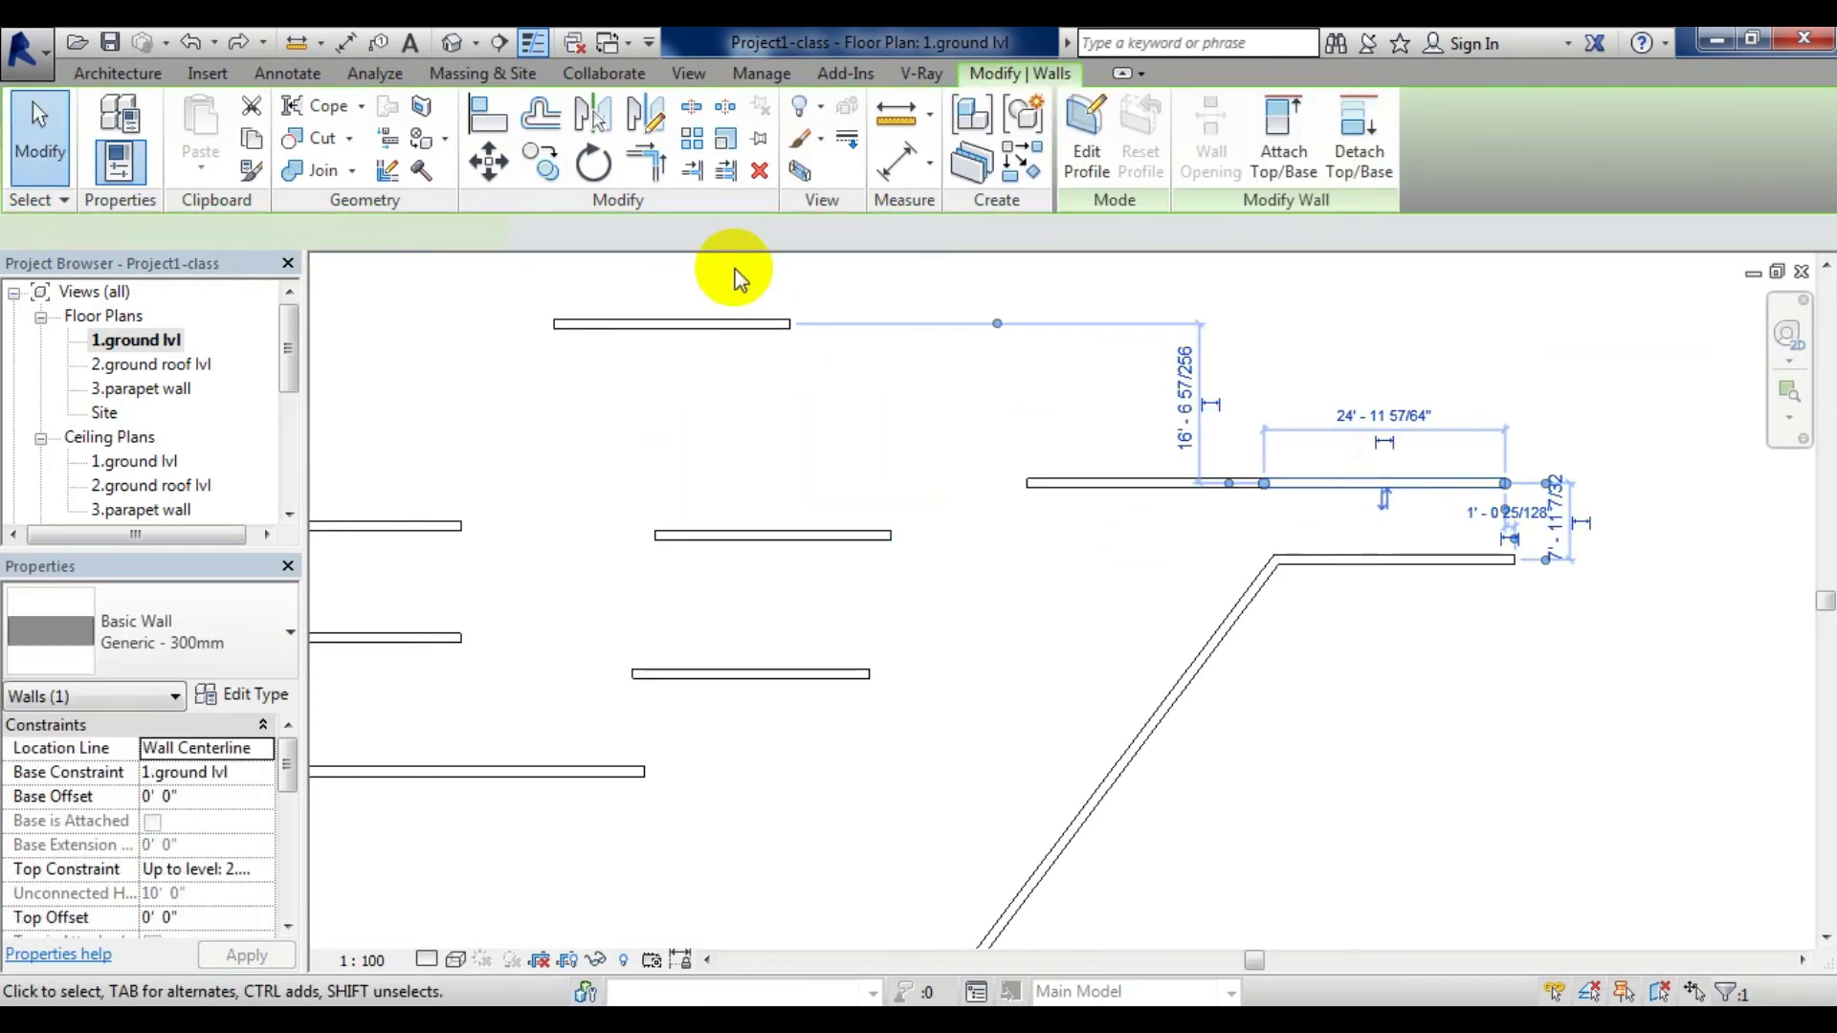
click(540, 163)
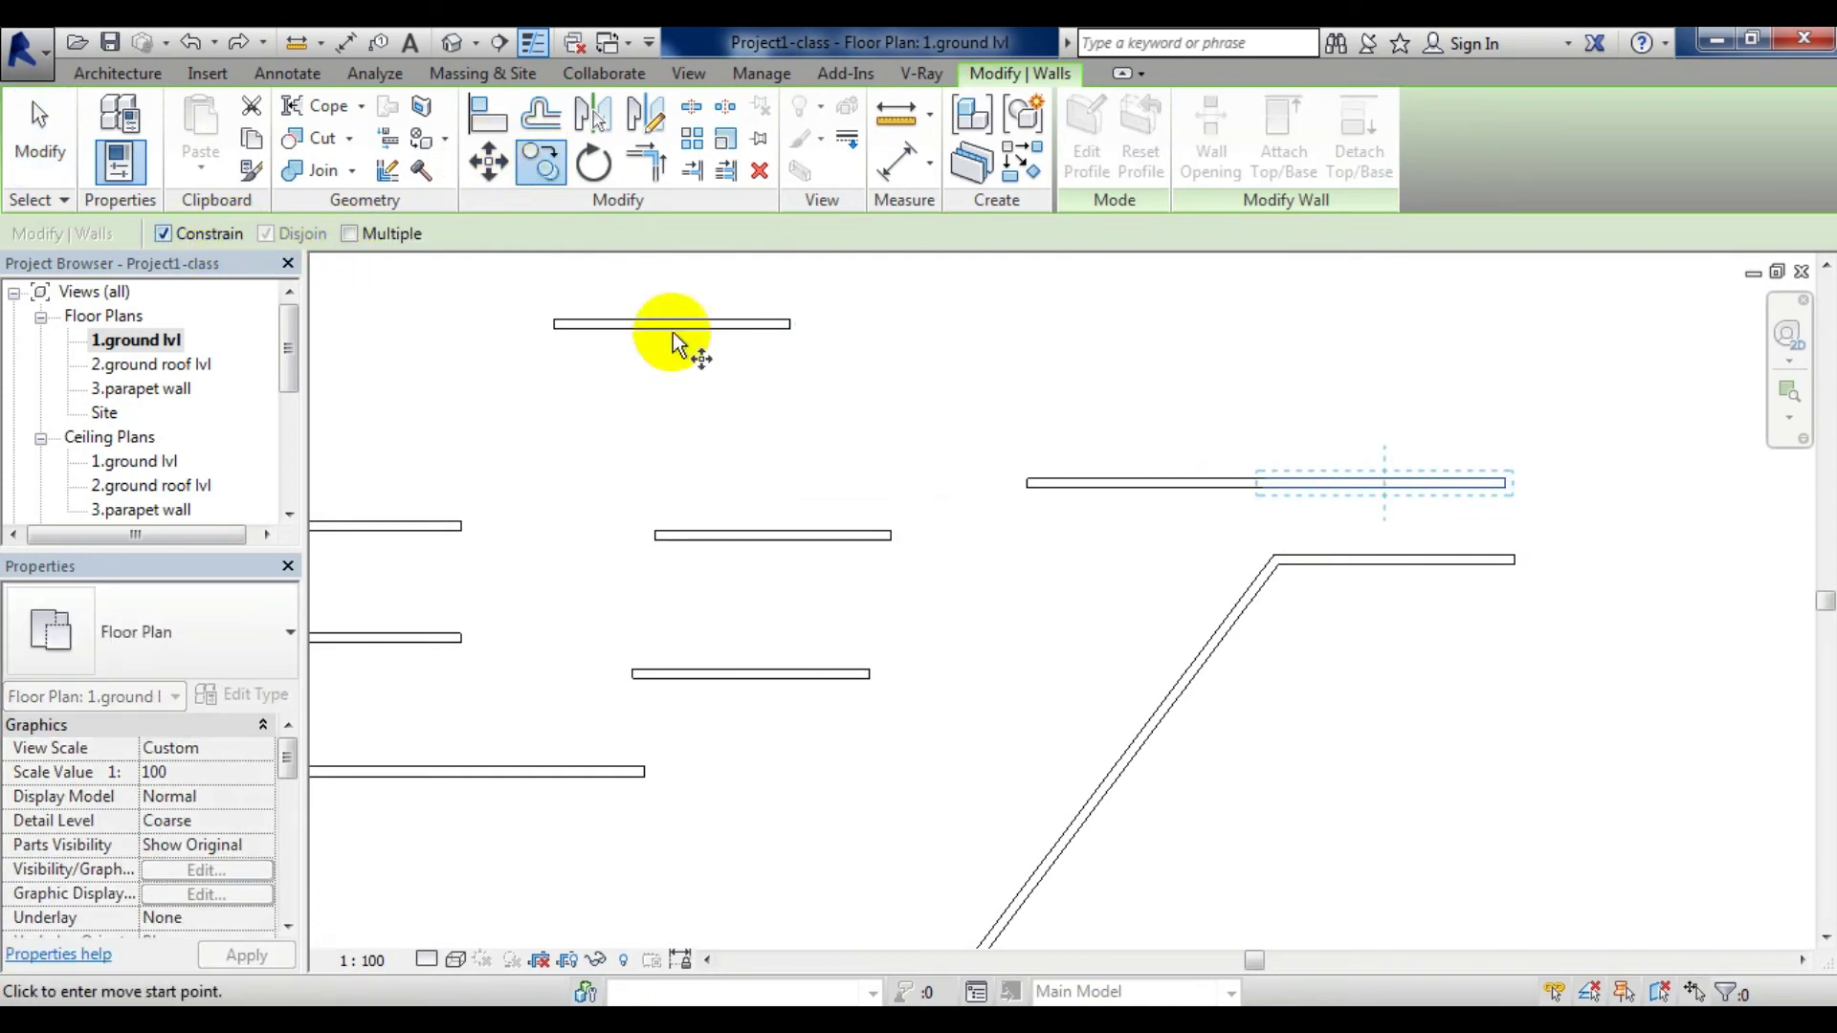
click(1263, 483)
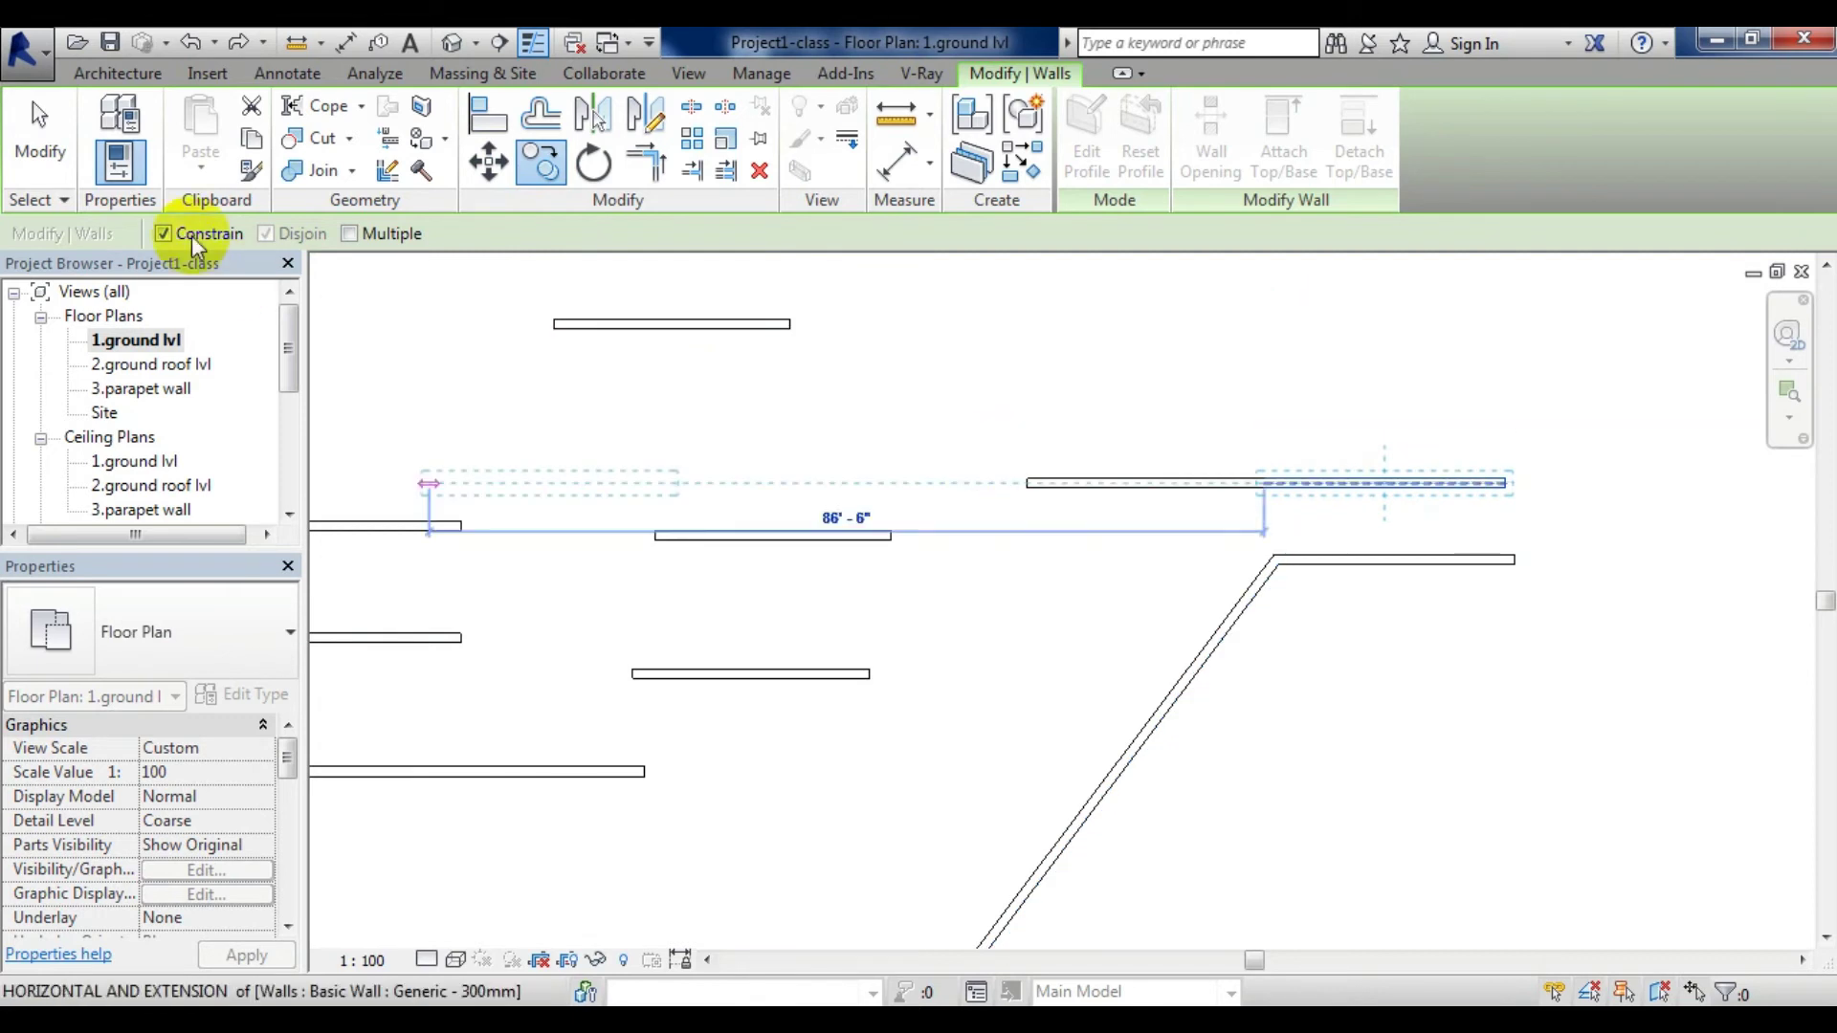
click(164, 238)
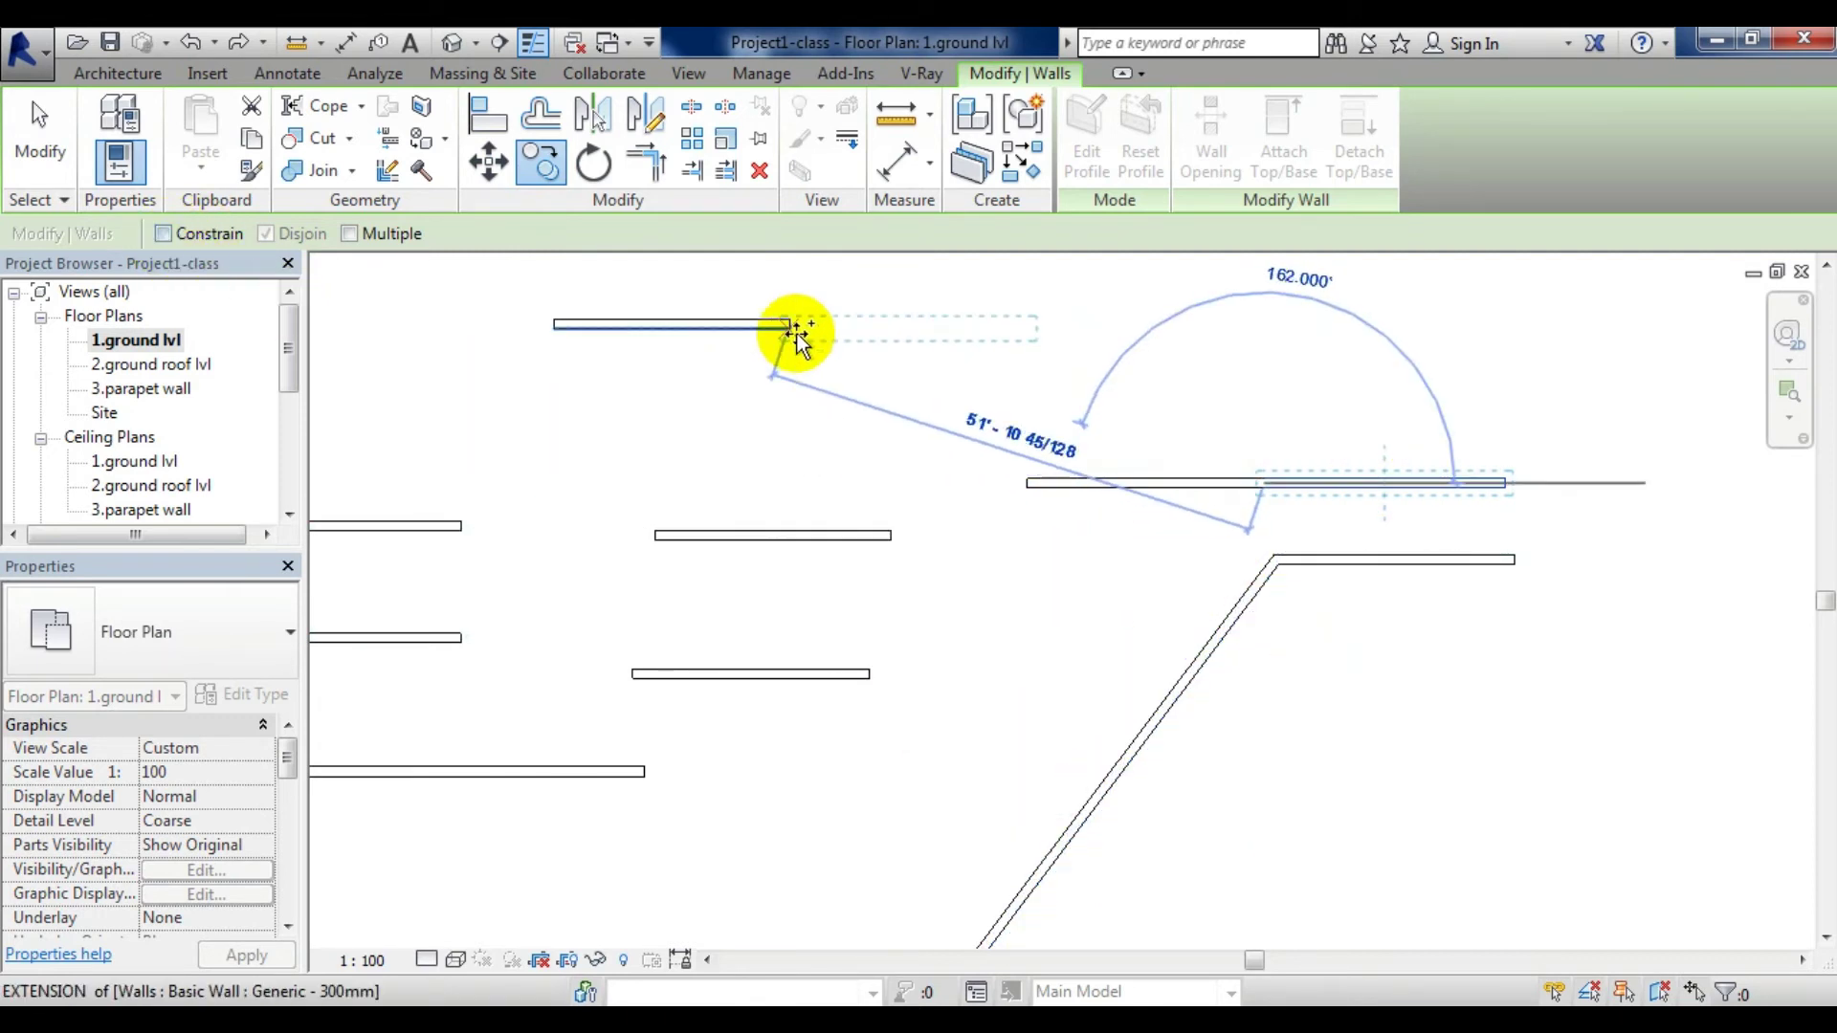
click(900, 379)
click(1017, 612)
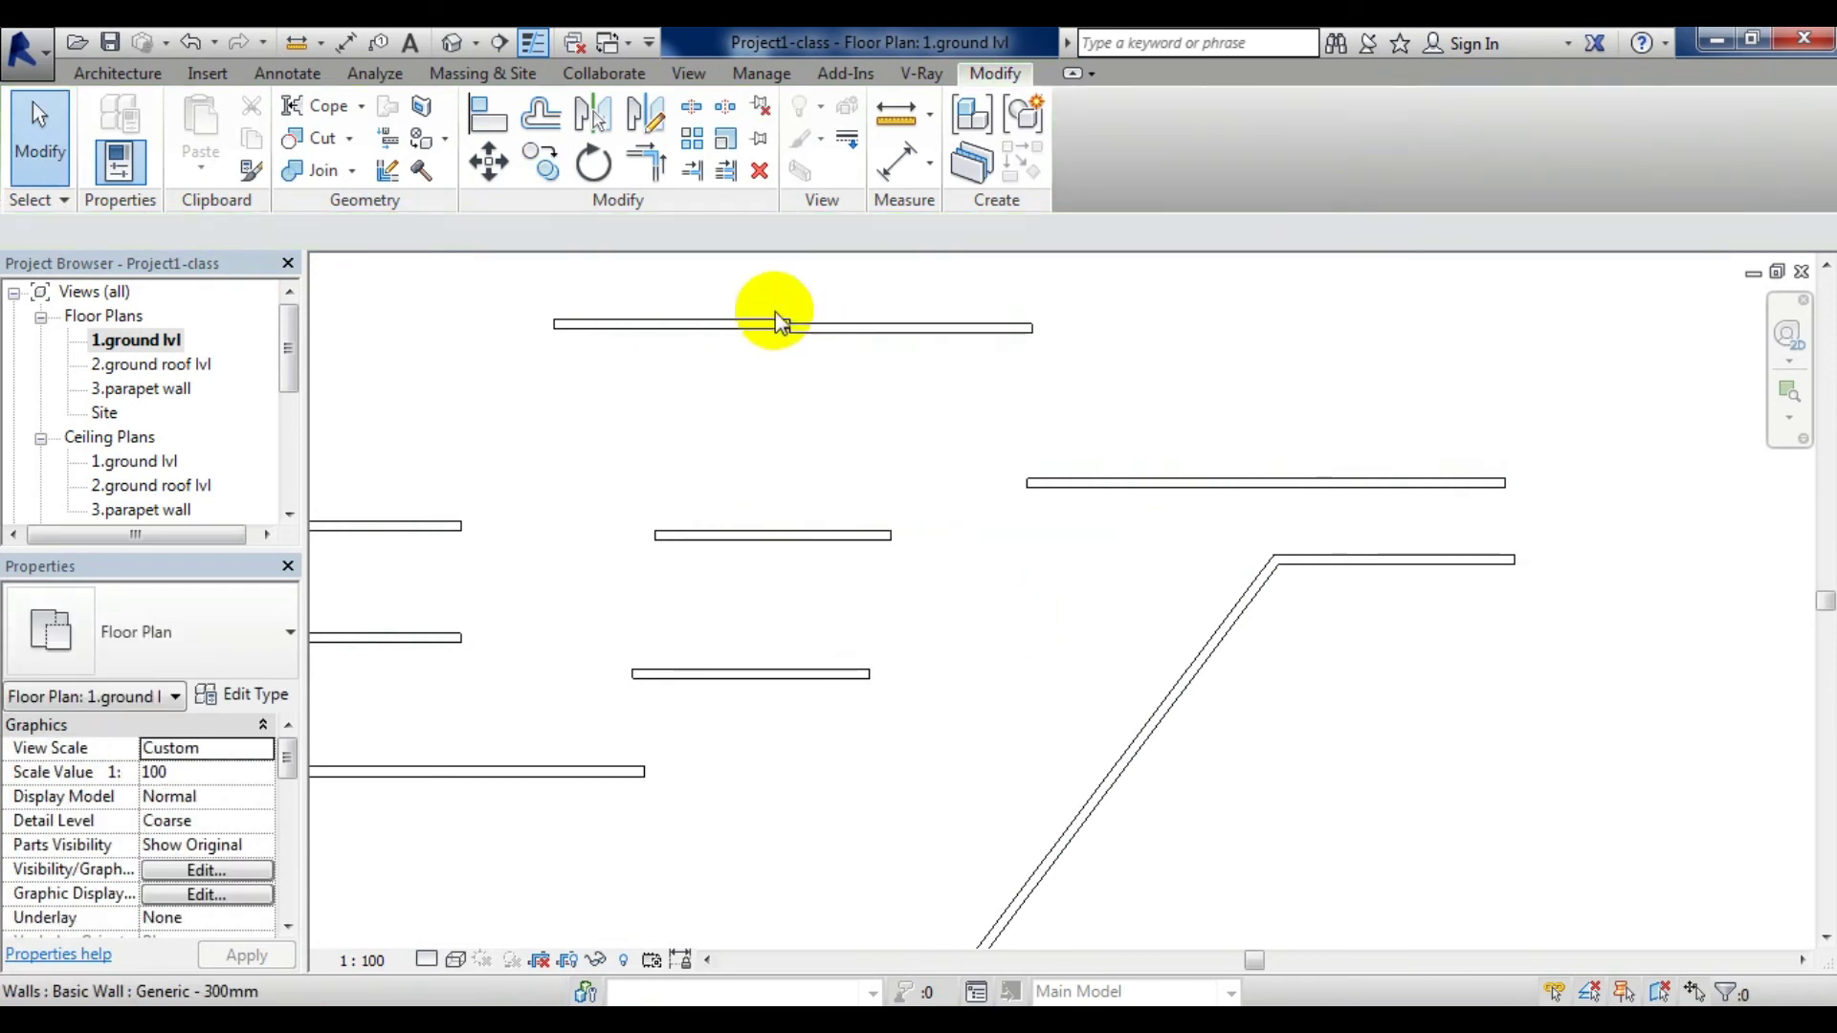
Step: Bring the building into view and select the small wall above it
scroll(785, 331, up, 1)
scroll(792, 331, up, 3)
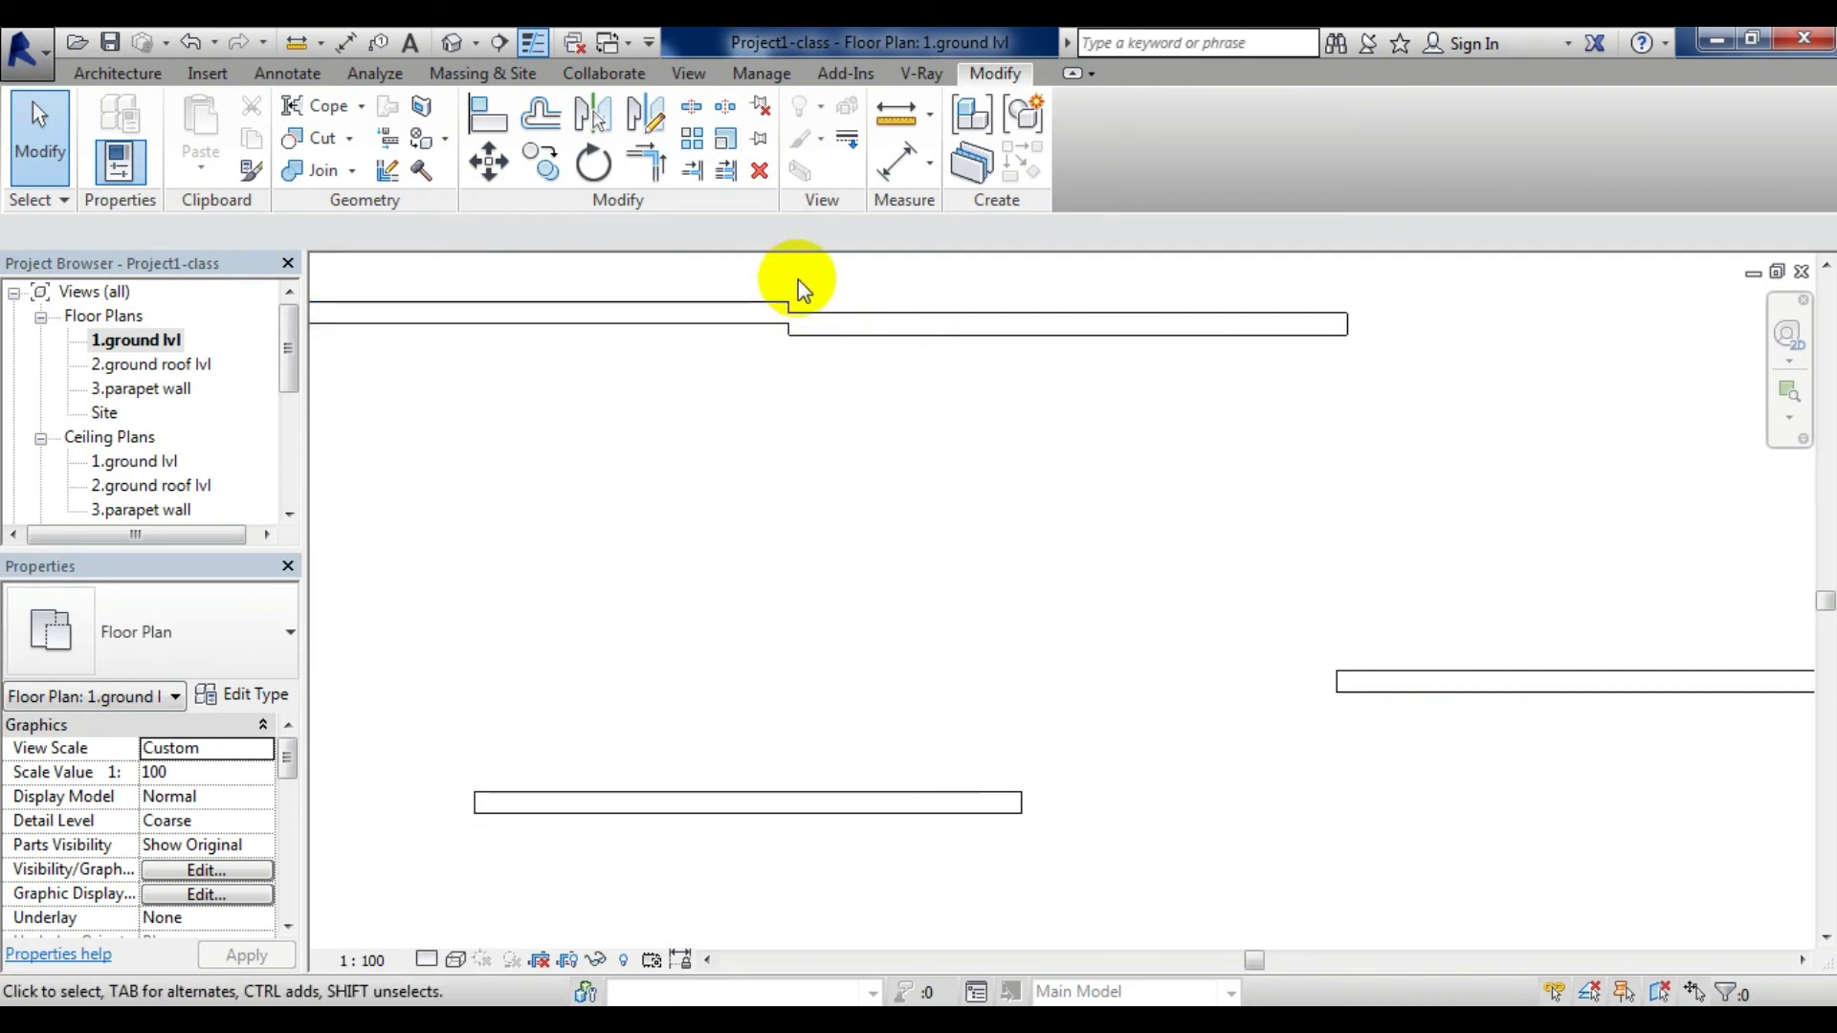
scroll(1053, 541, down, 3)
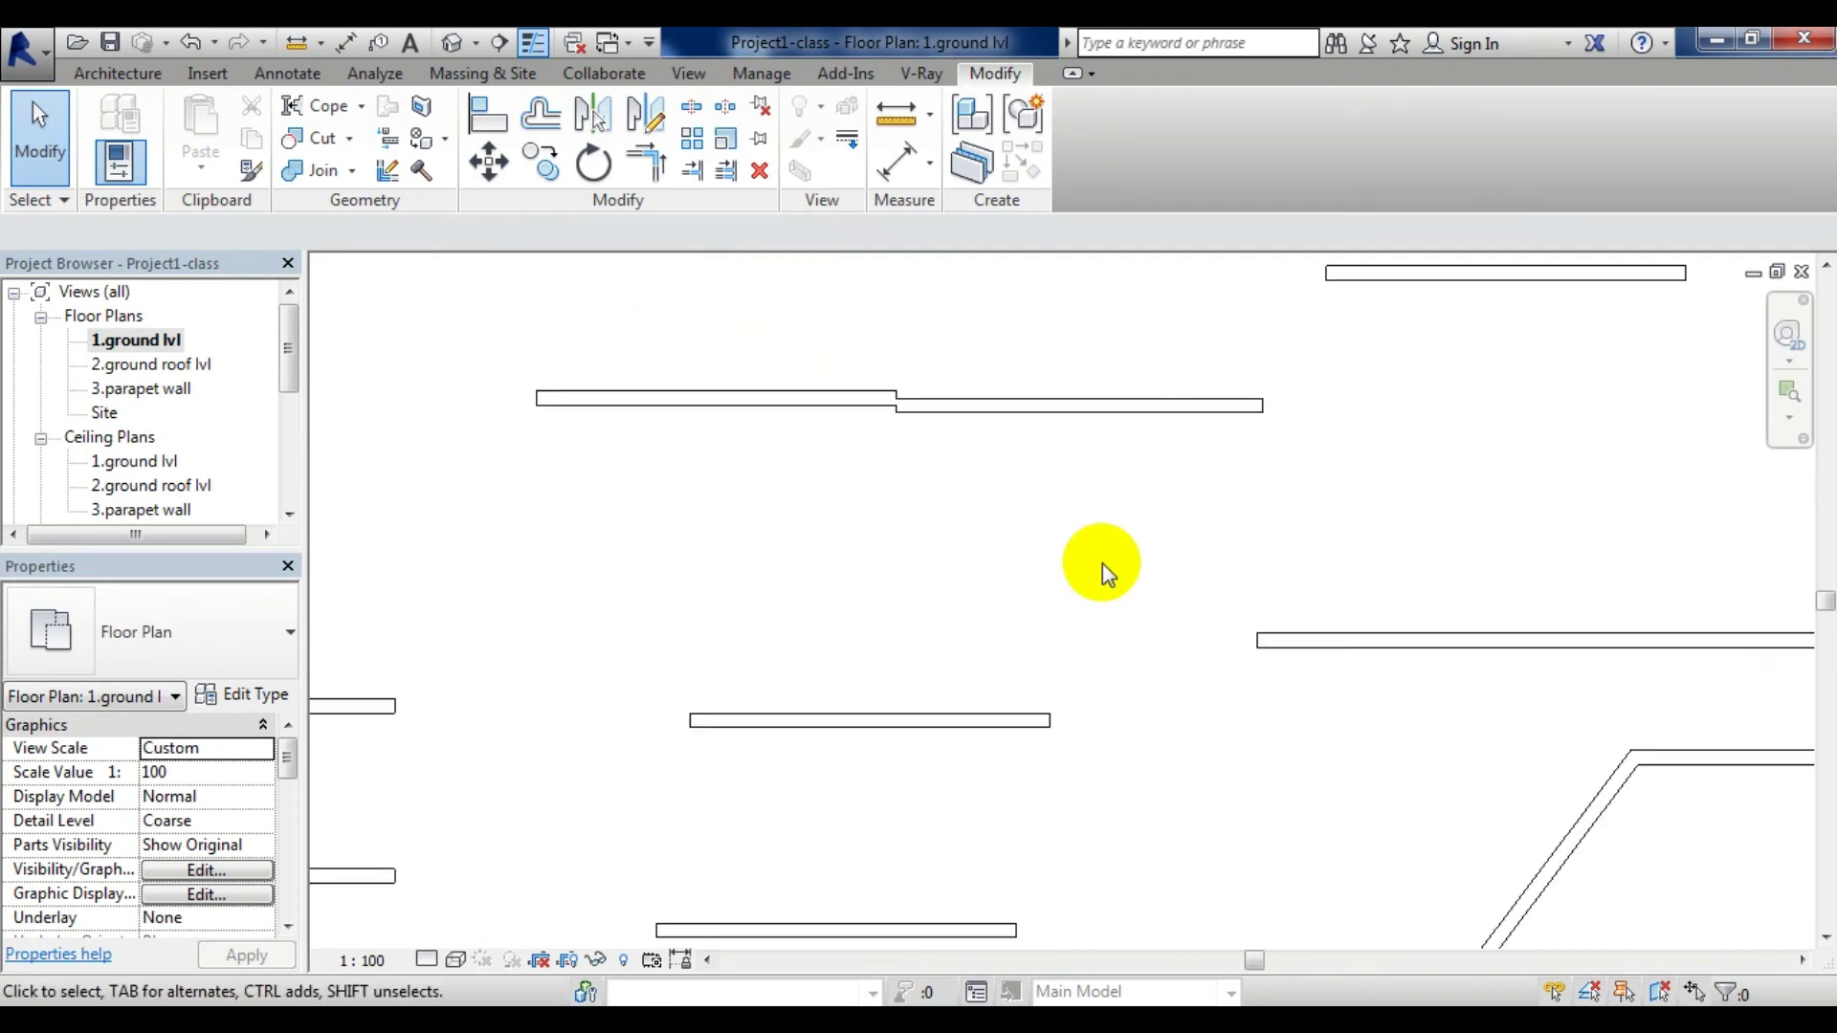
scroll(1103, 565, down, 1)
scroll(1102, 565, down, 2)
middle_drag(561, 644, 1393, 558)
scroll(994, 657, up, 1)
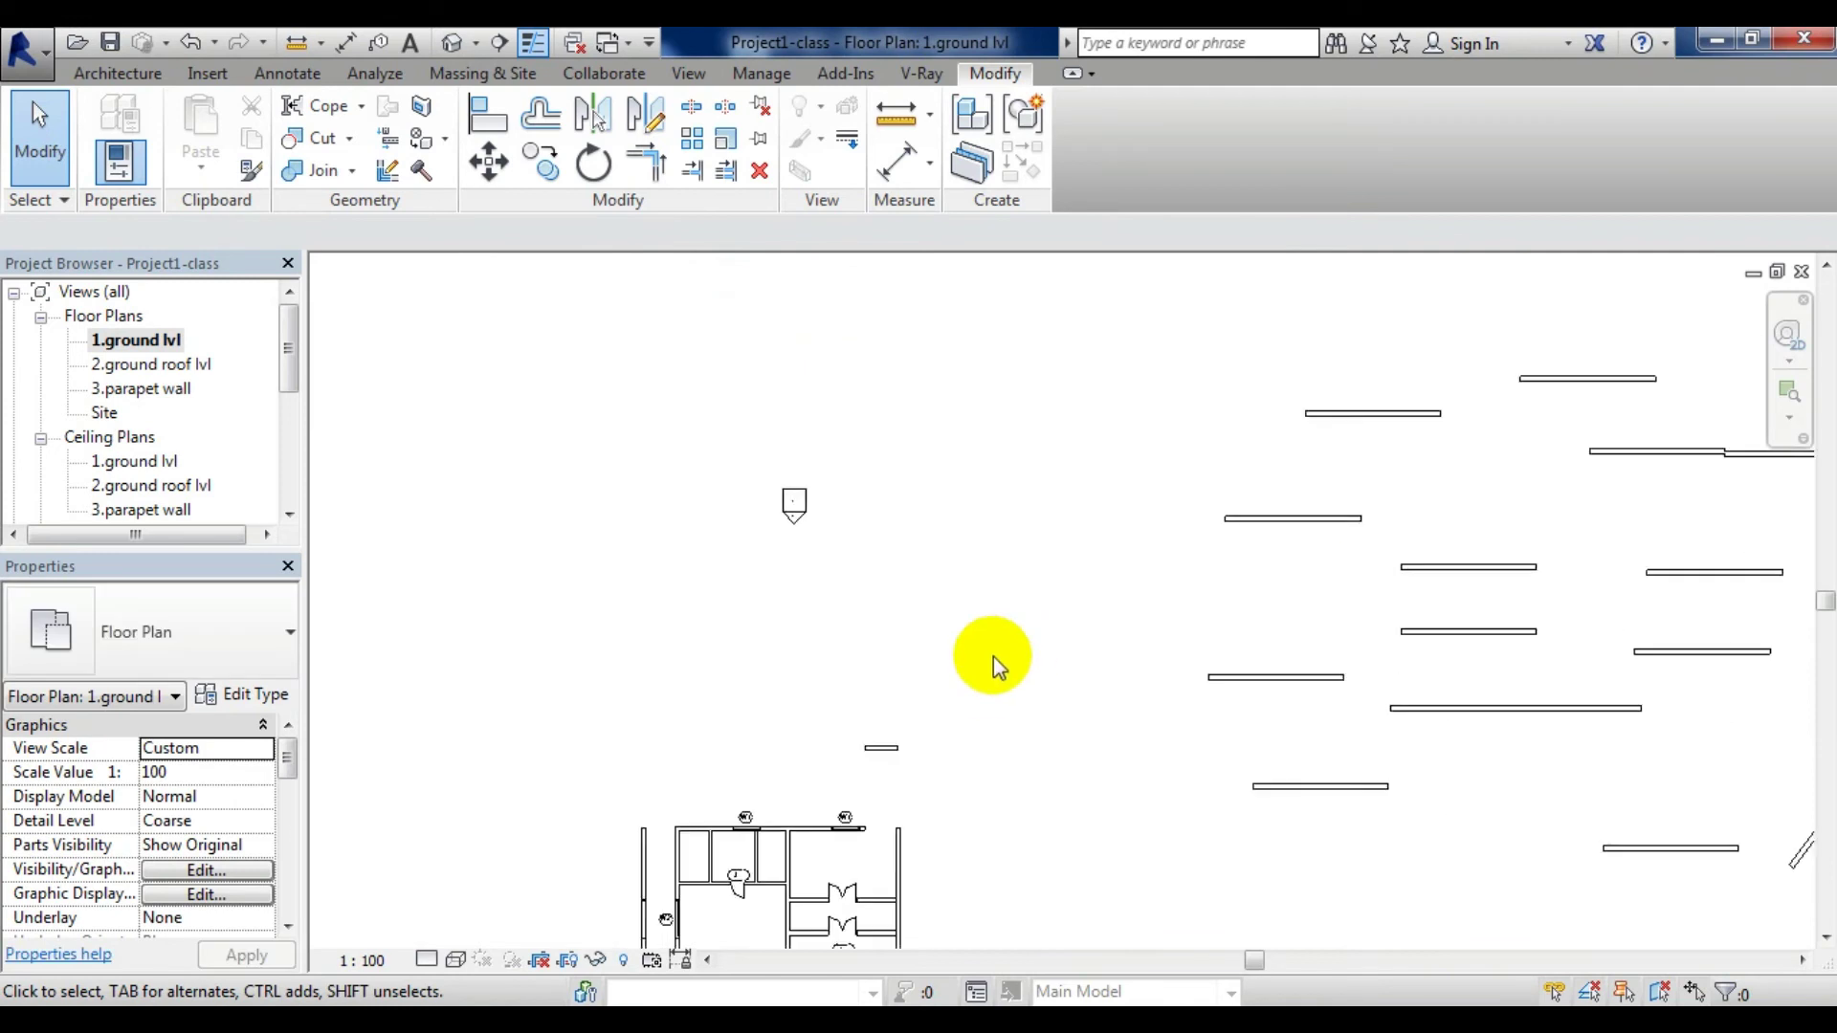
scroll(980, 605, up, 2)
scroll(957, 620, up, 2)
scroll(940, 463, up, 2)
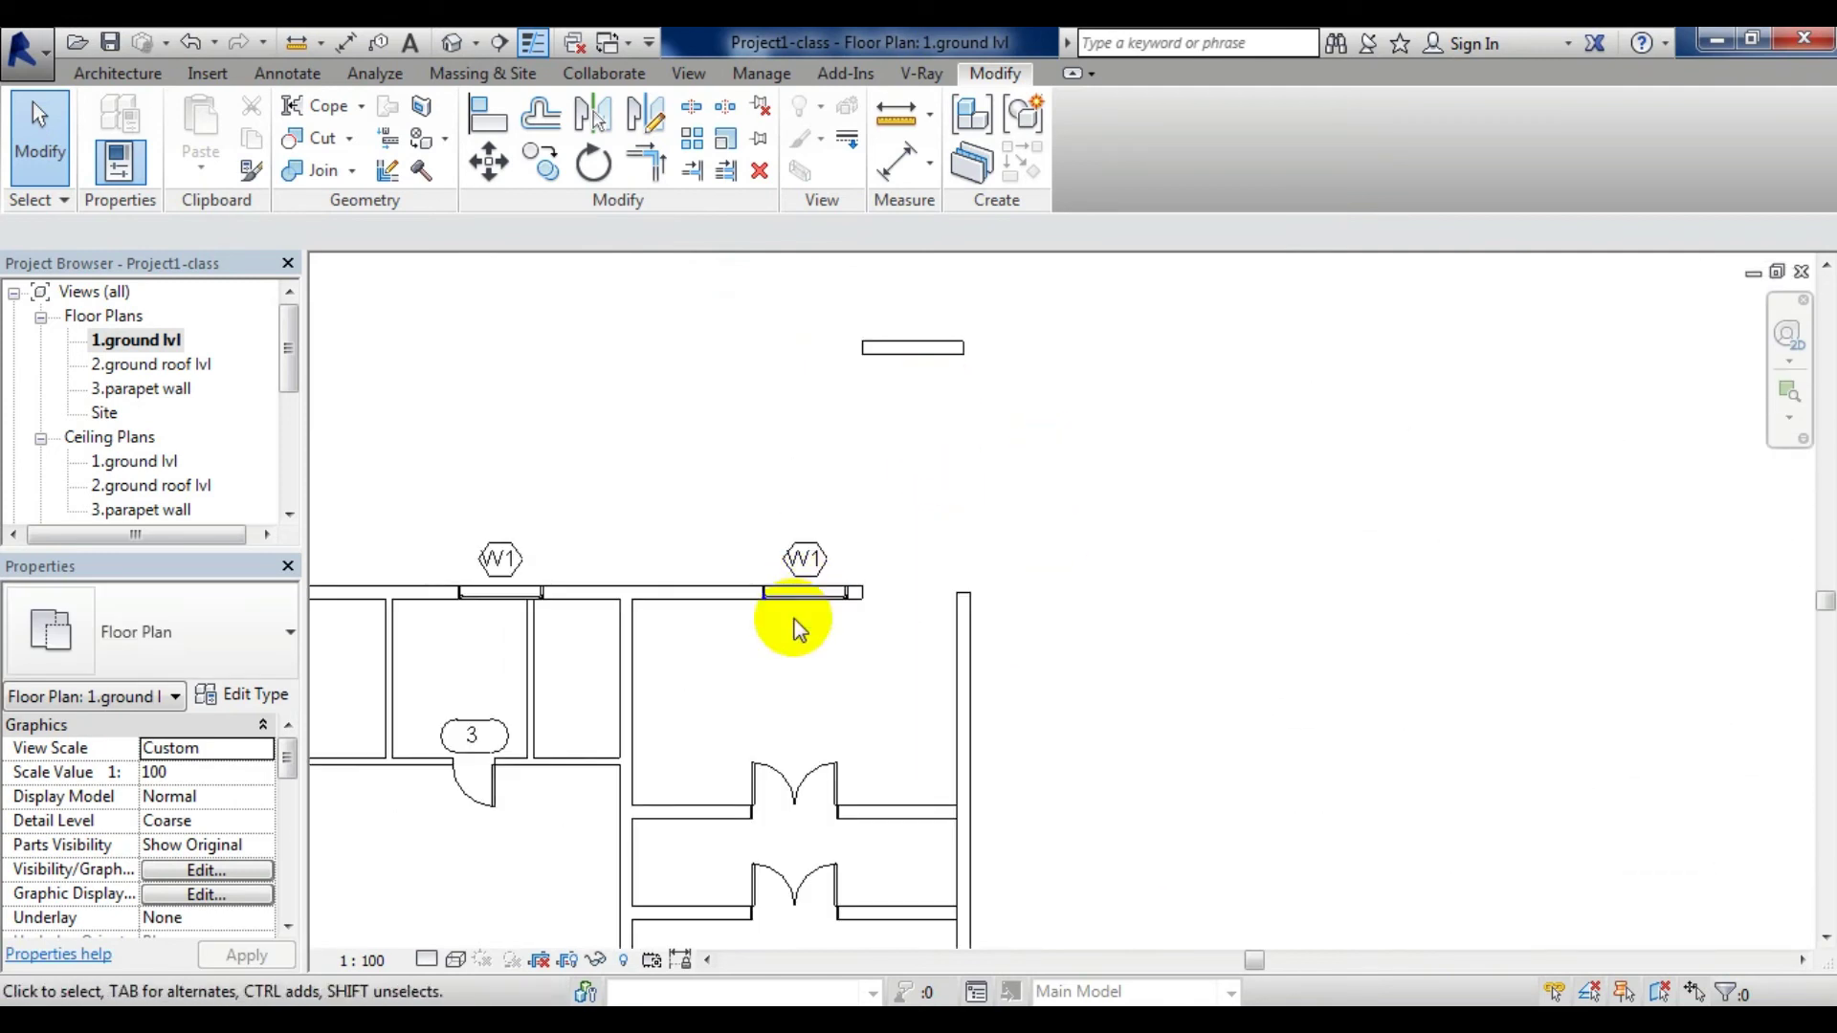
click(910, 349)
Step: Copy the small wall so its end snaps onto the building's top-right corner wall
click(536, 152)
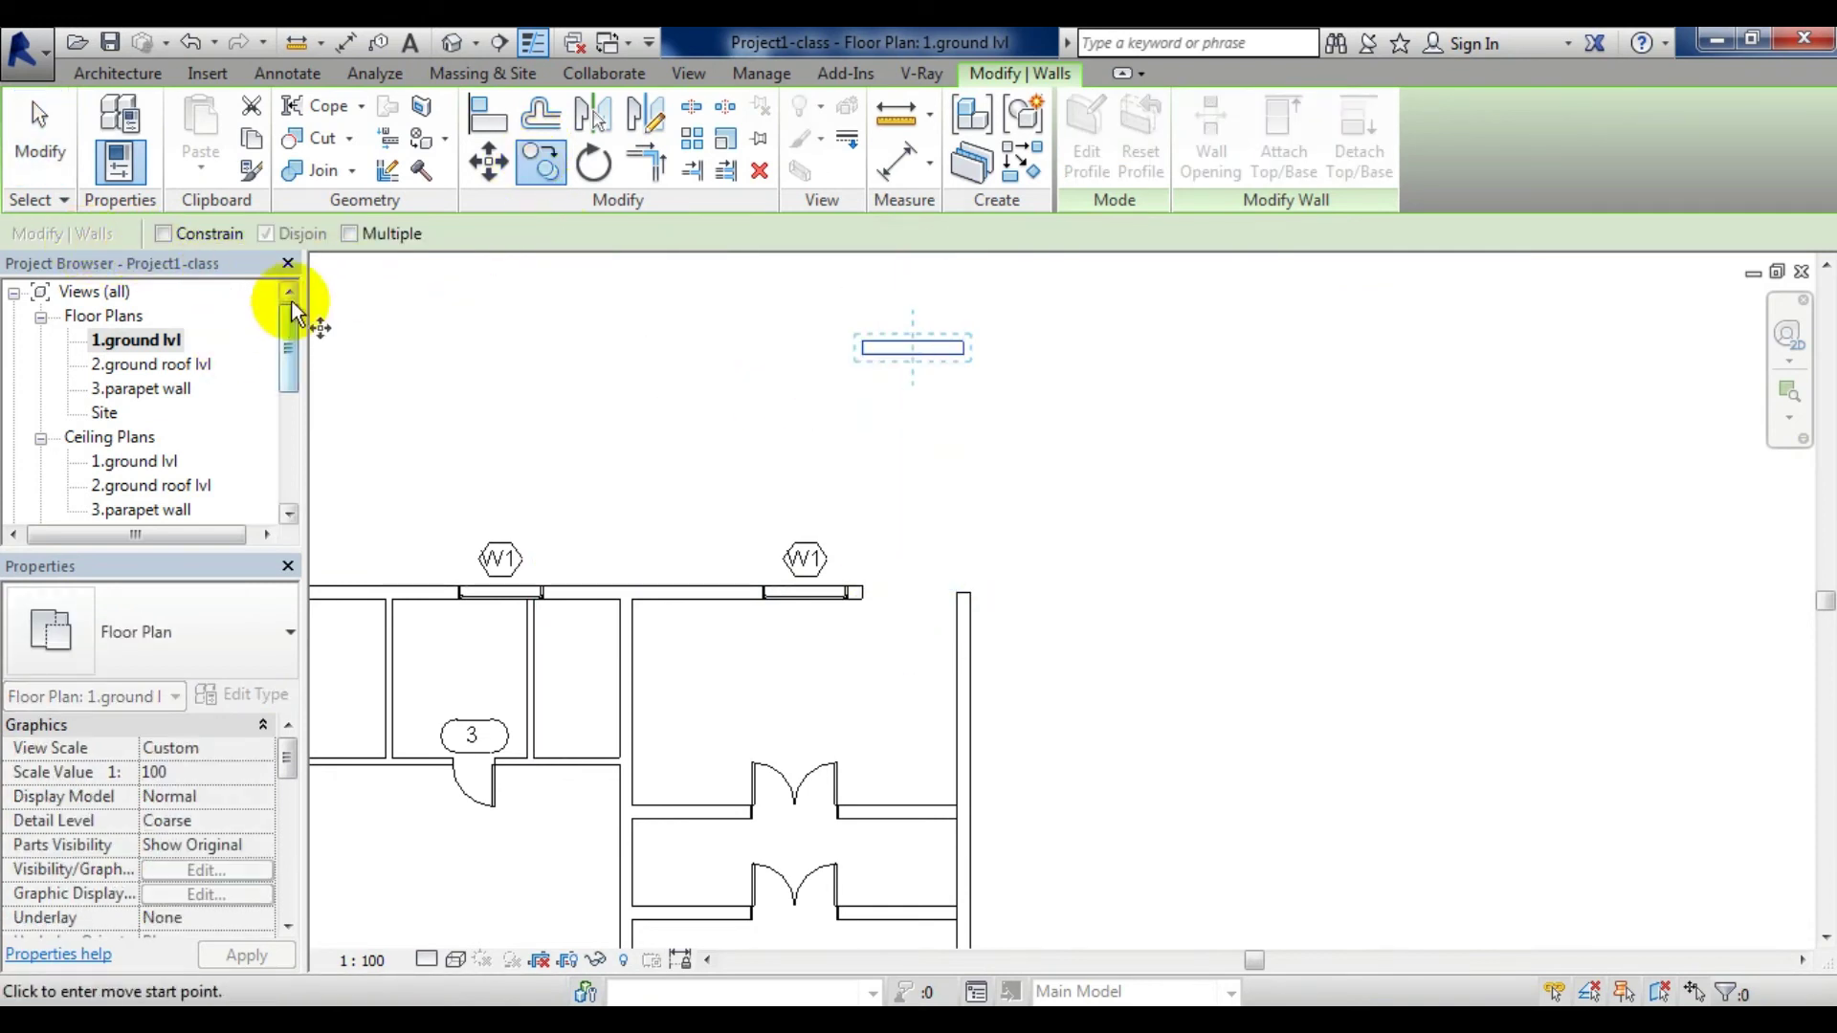
click(866, 356)
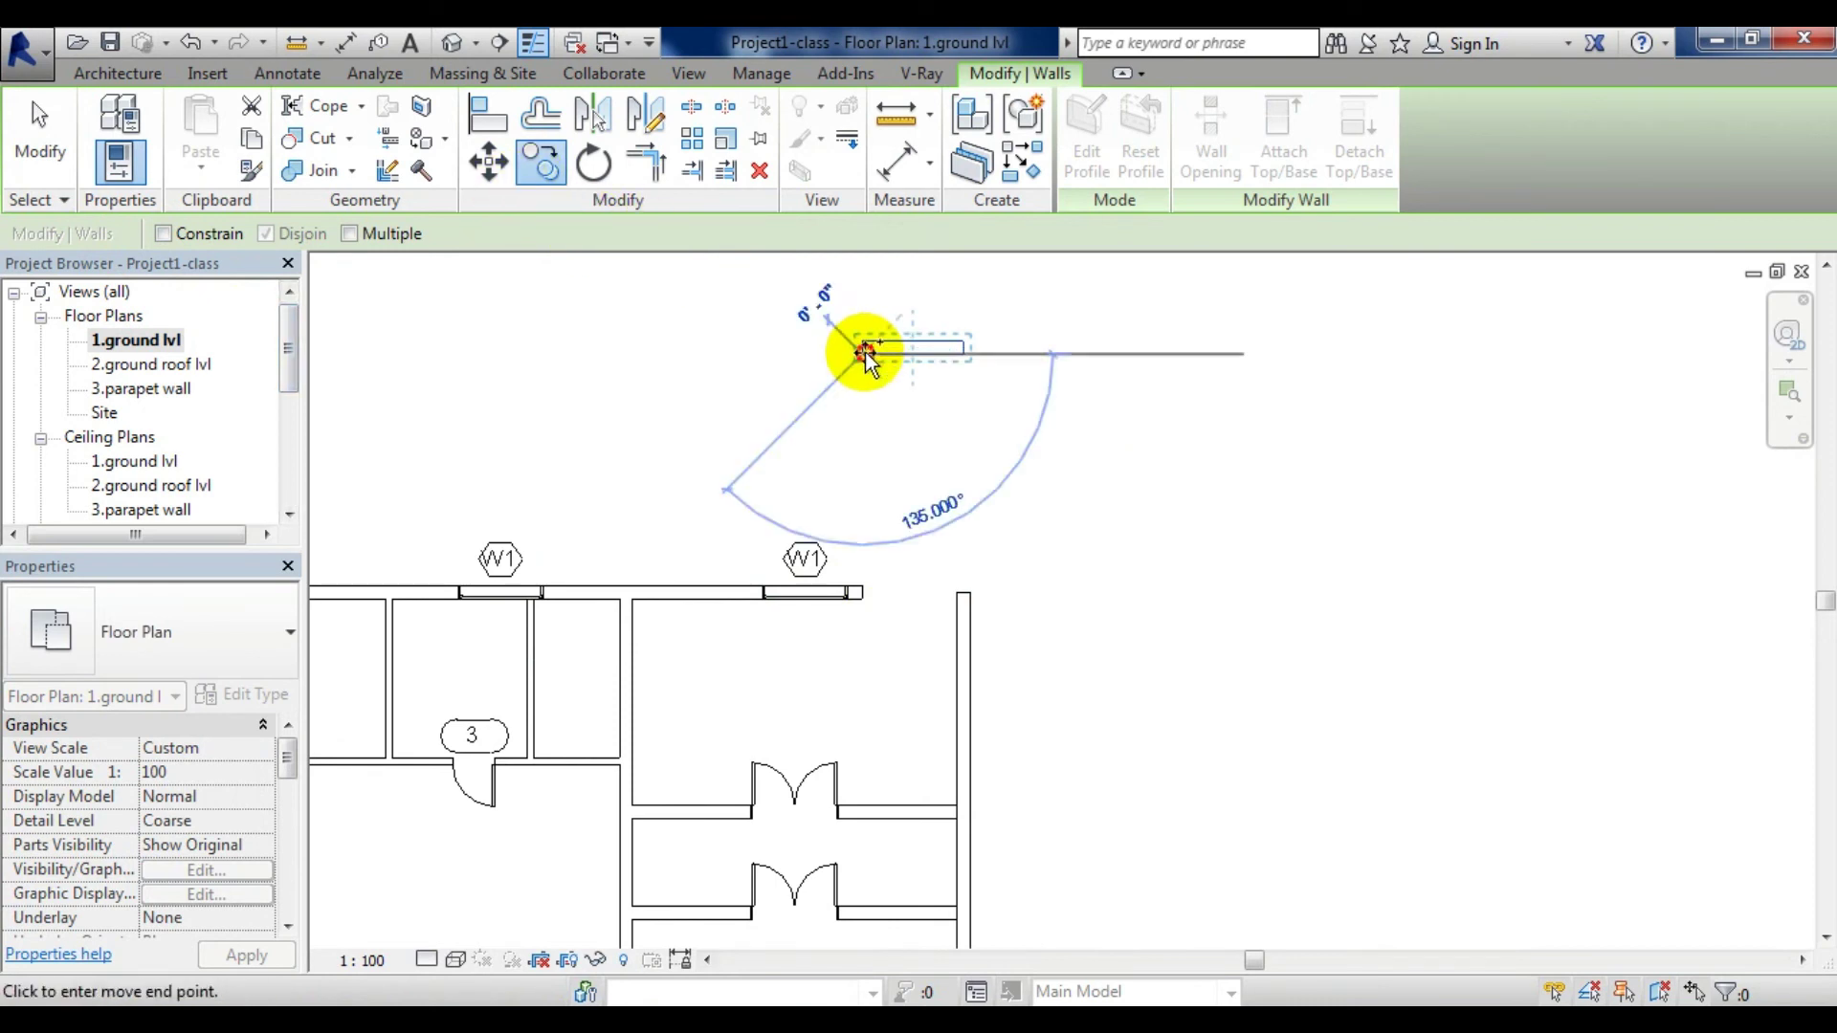
scroll(873, 620, up, 3)
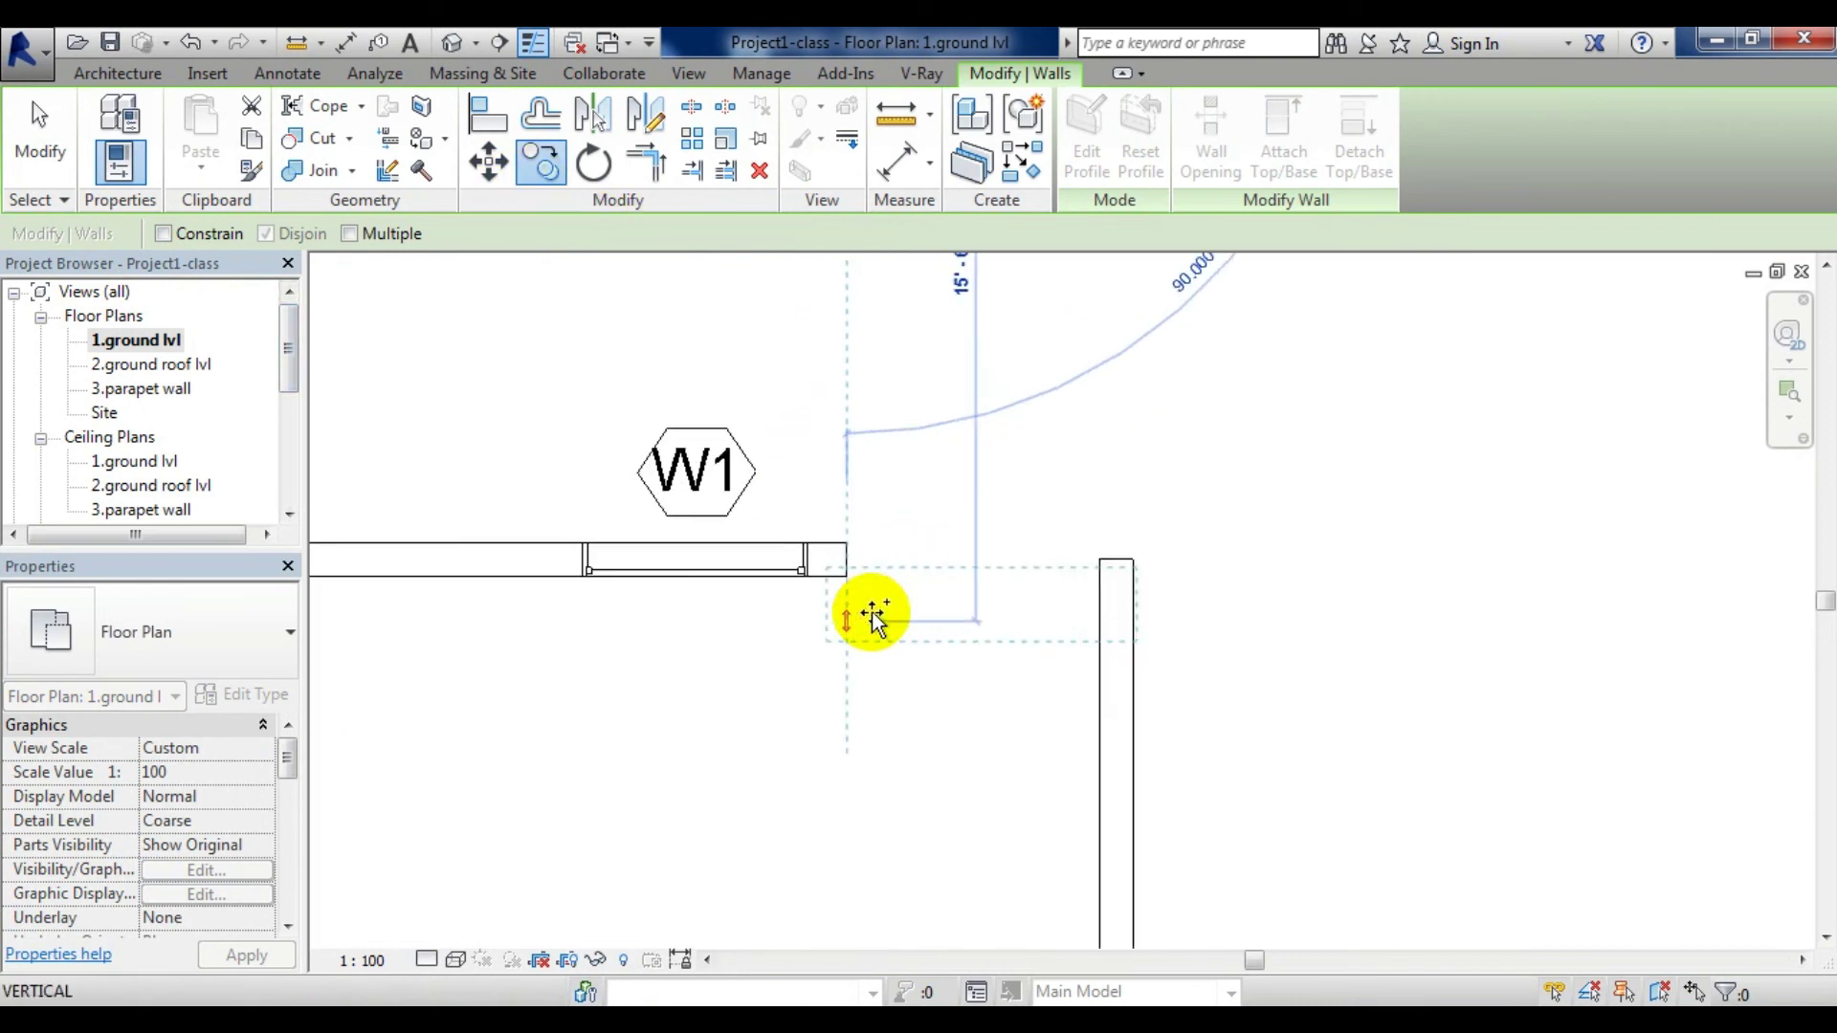
scroll(866, 613, up, 2)
click(834, 566)
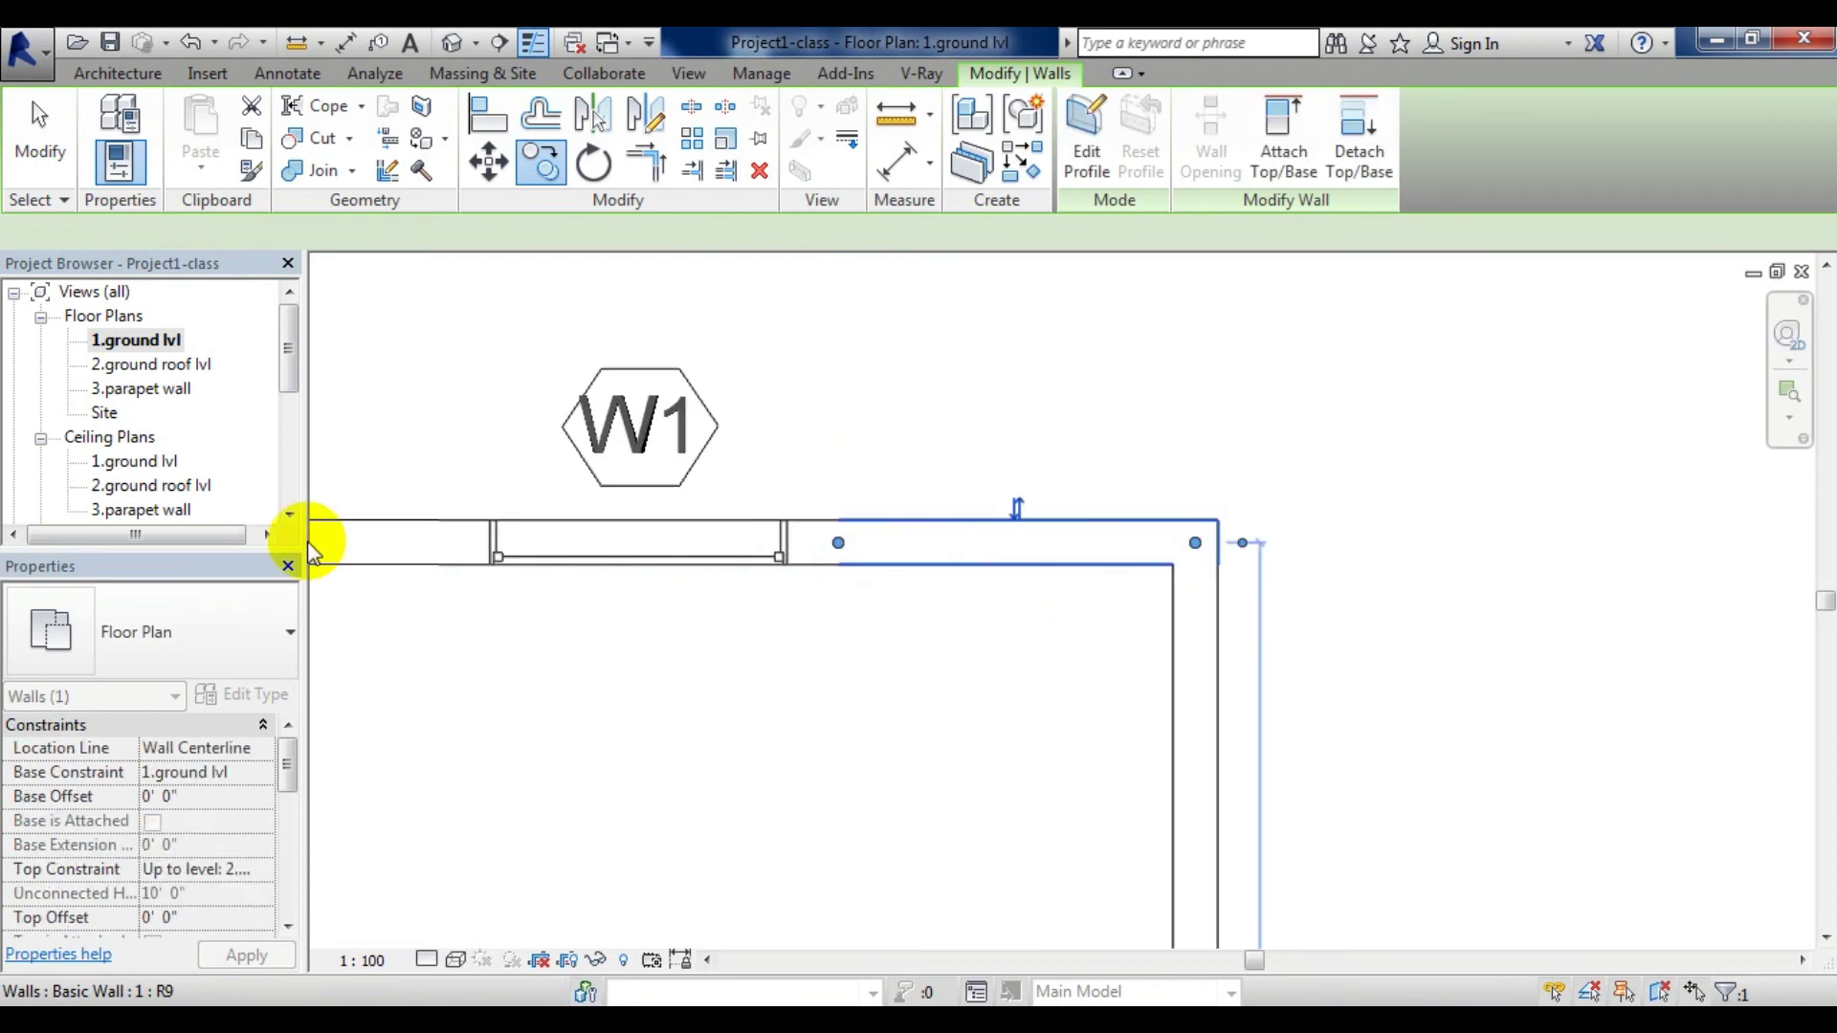
click(1388, 424)
scroll(1389, 425, down, 2)
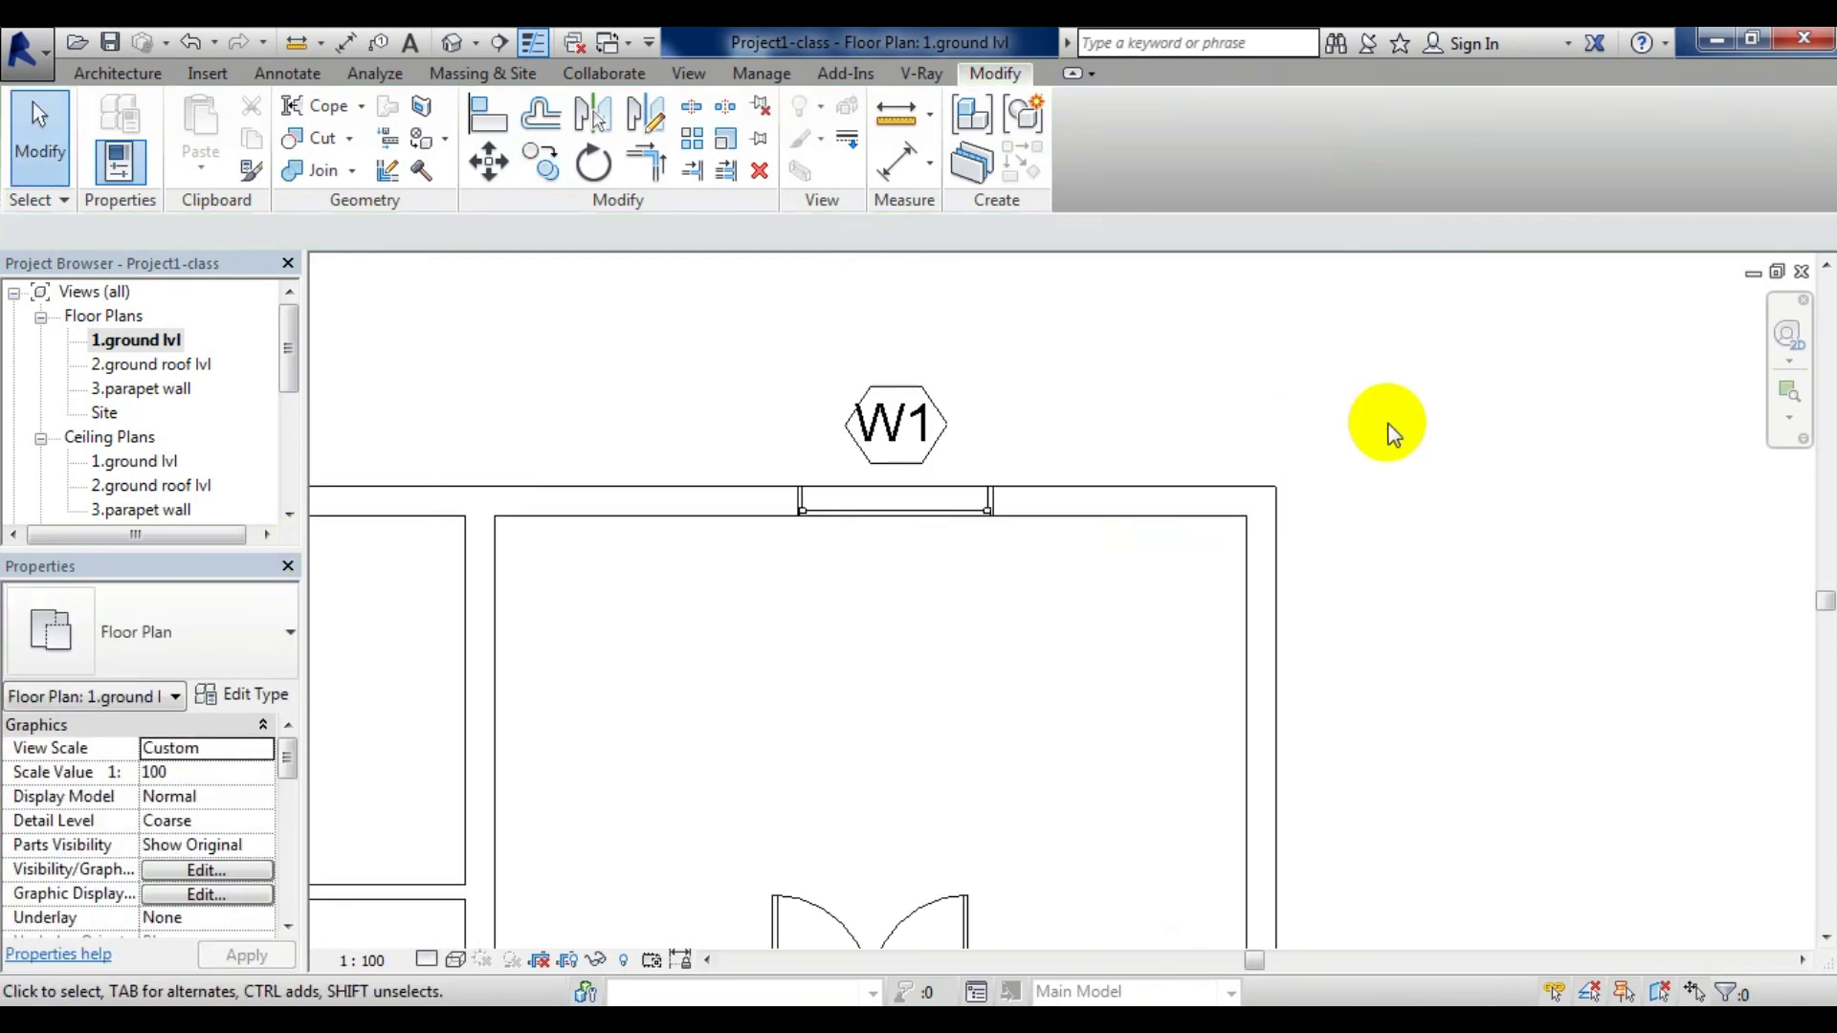
scroll(1390, 427, down, 2)
scroll(1359, 469, down, 2)
middle_drag(1317, 508, 935, 433)
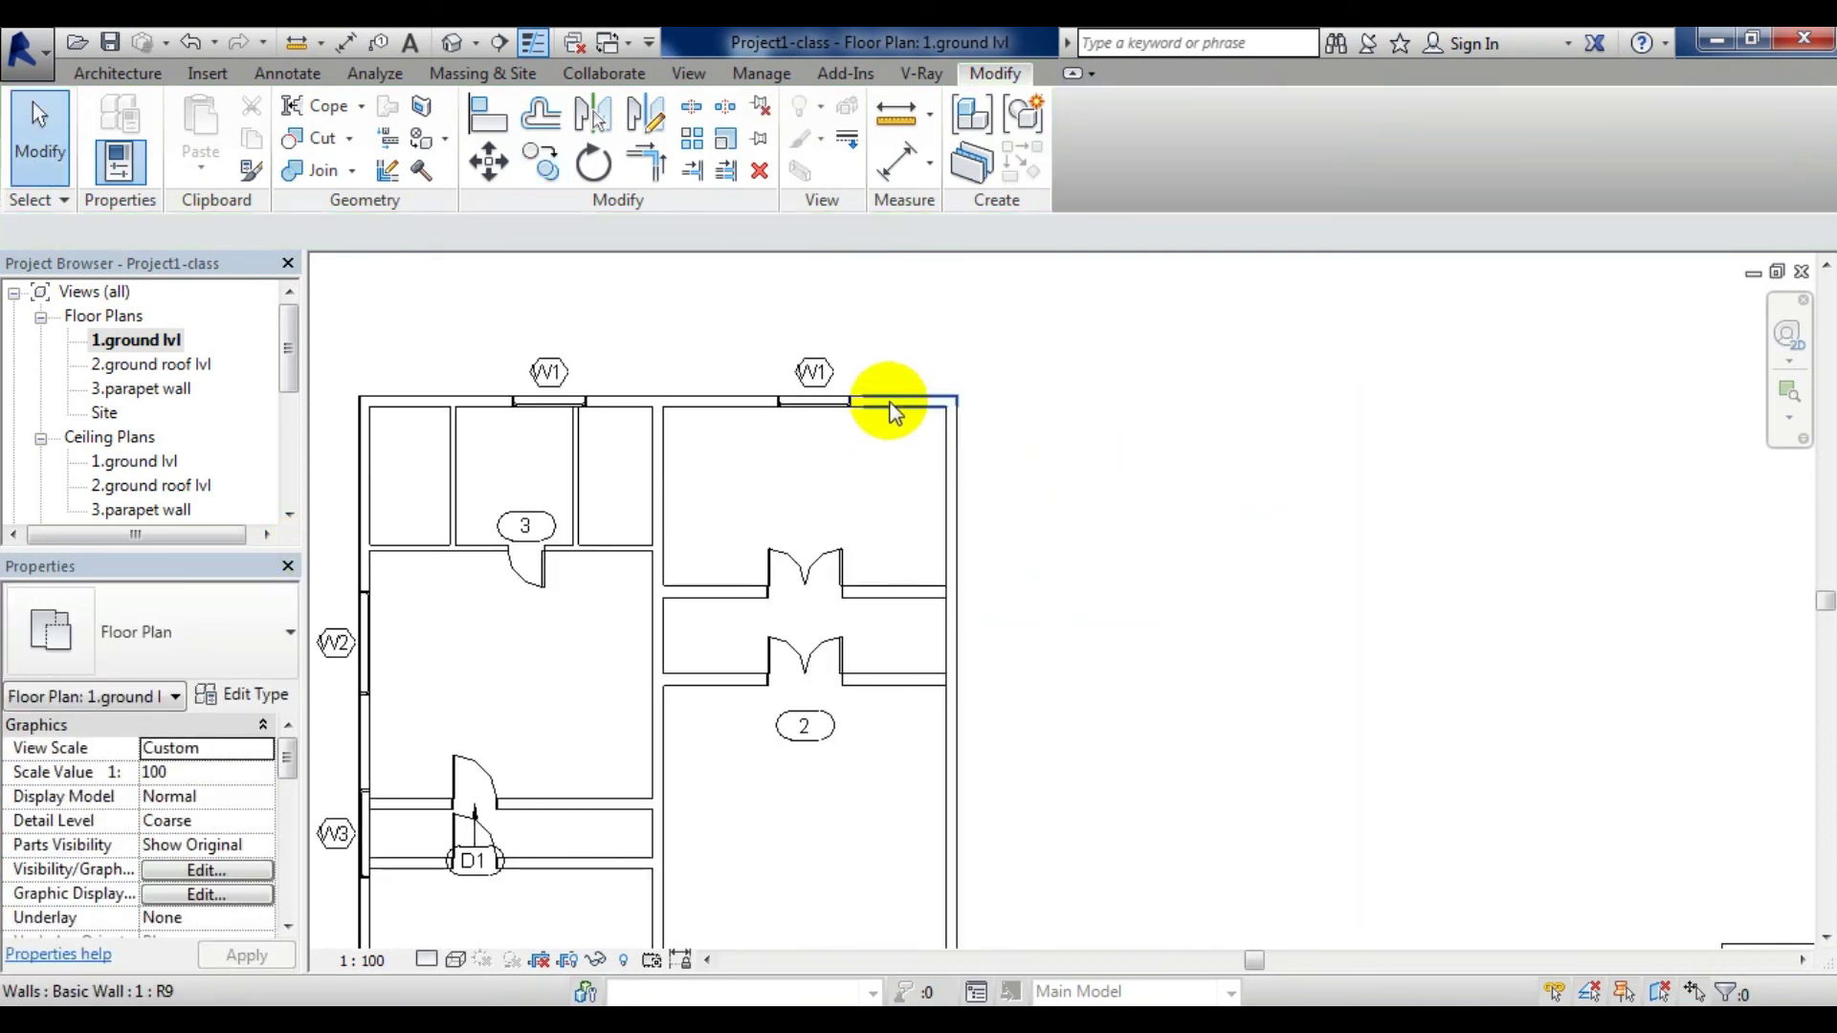
middle_drag(1127, 382, 922, 582)
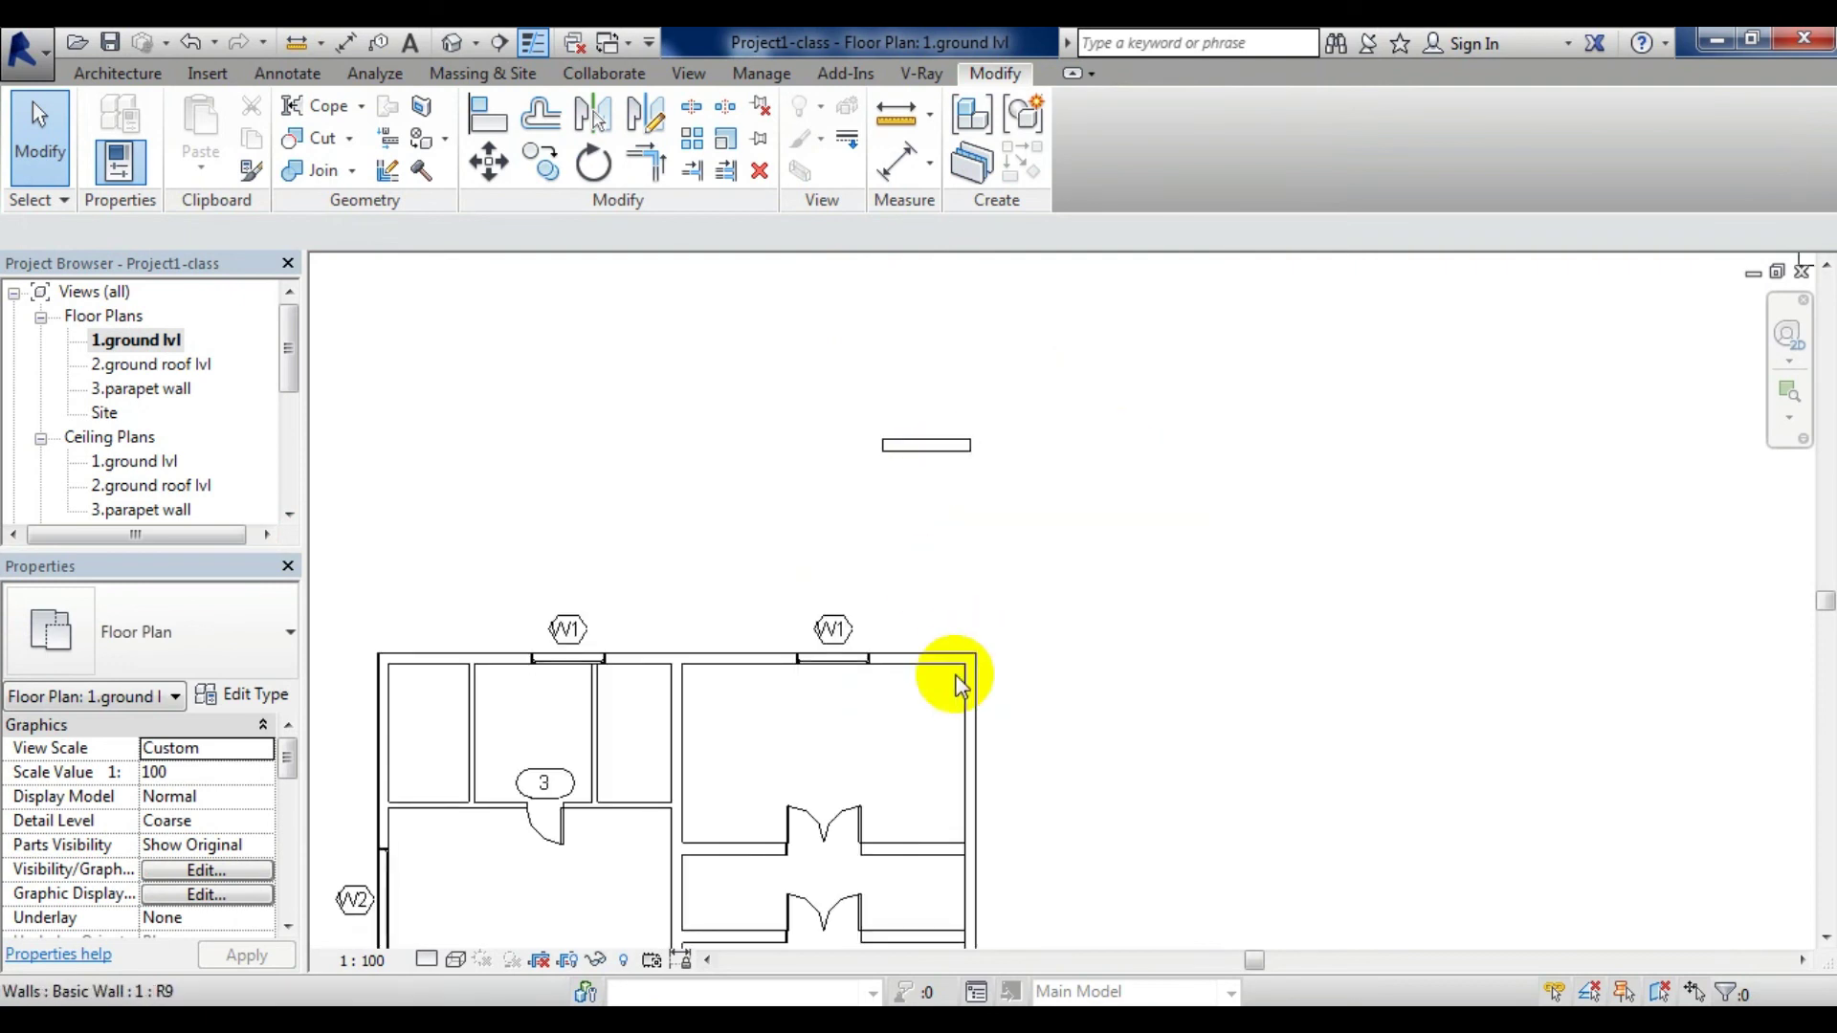
scroll(922, 665, up, 2)
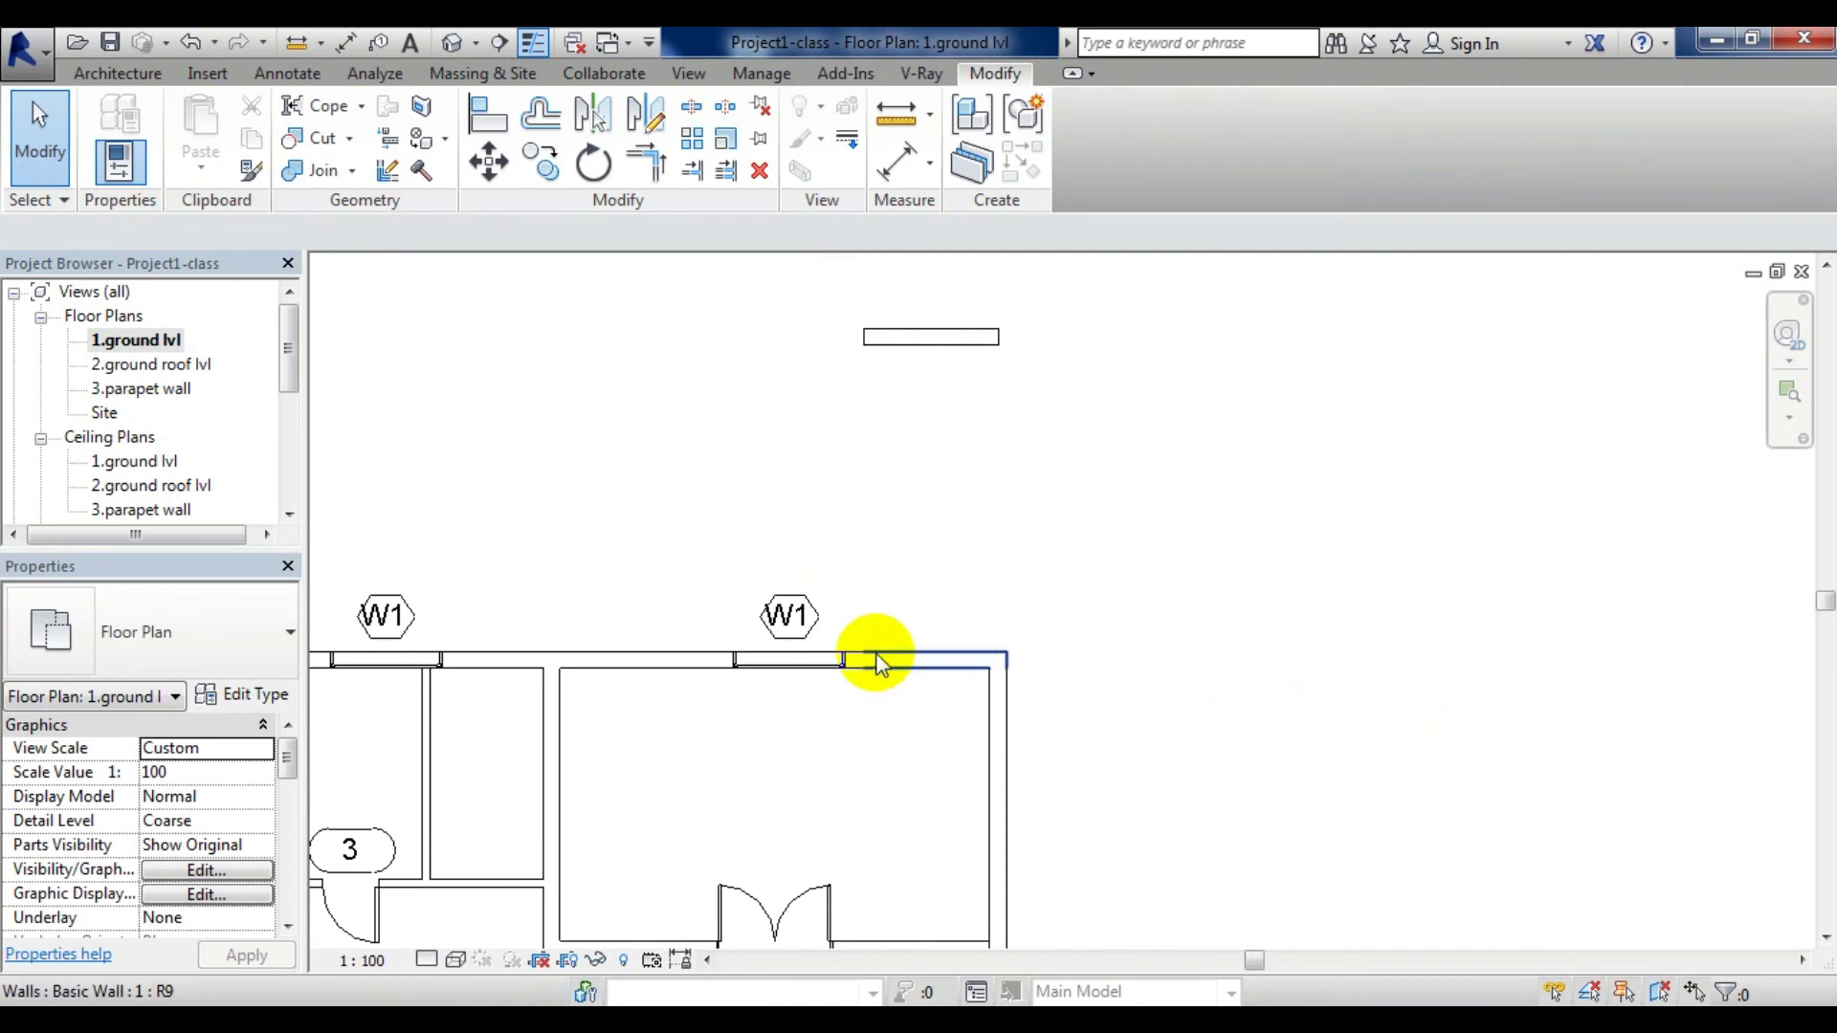
scroll(1009, 704, down, 3)
mouse_move(1222, 787)
middle_down()
mouse_move(985, 526)
mouse_move(862, 526)
mouse_move(508, 296)
mouse_move(574, 282)
middle_up()
scroll(635, 451, down, 3)
middle_drag(452, 423, 867, 609)
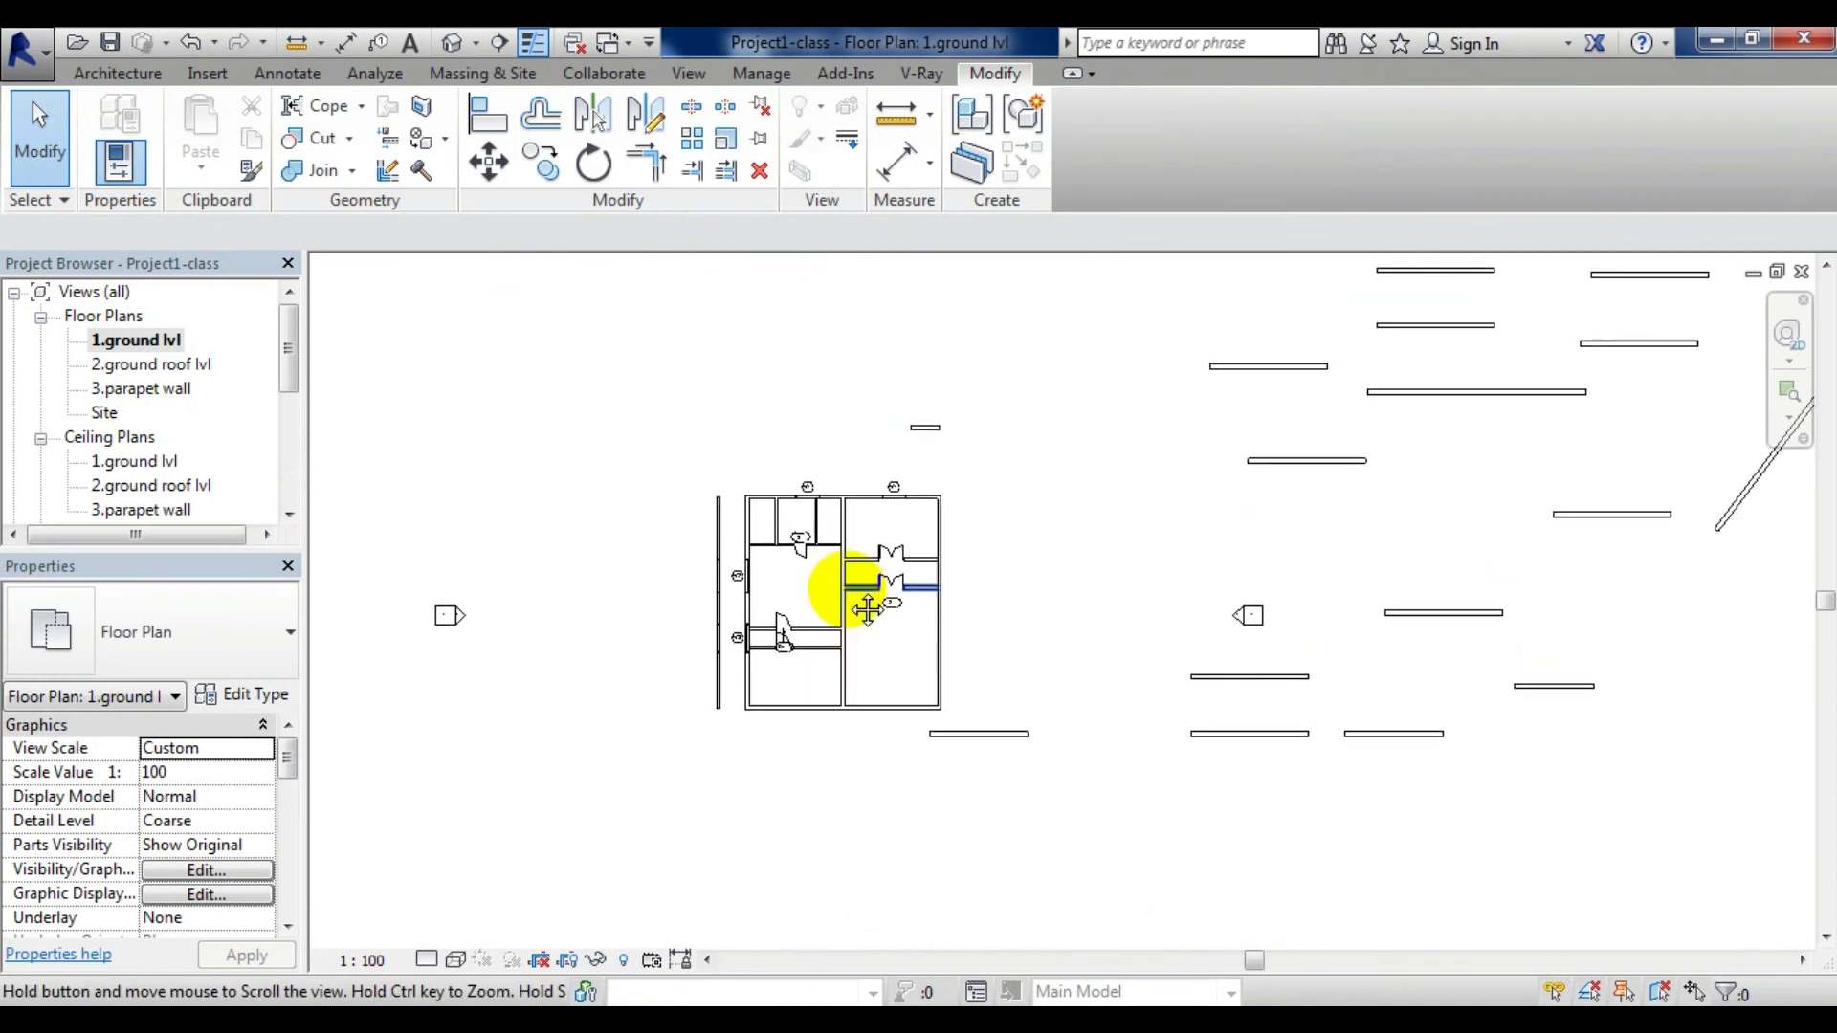
scroll(824, 561, up, 2)
scroll(824, 561, up, 2)
scroll(823, 562, up, 1)
scroll(824, 562, down, 2)
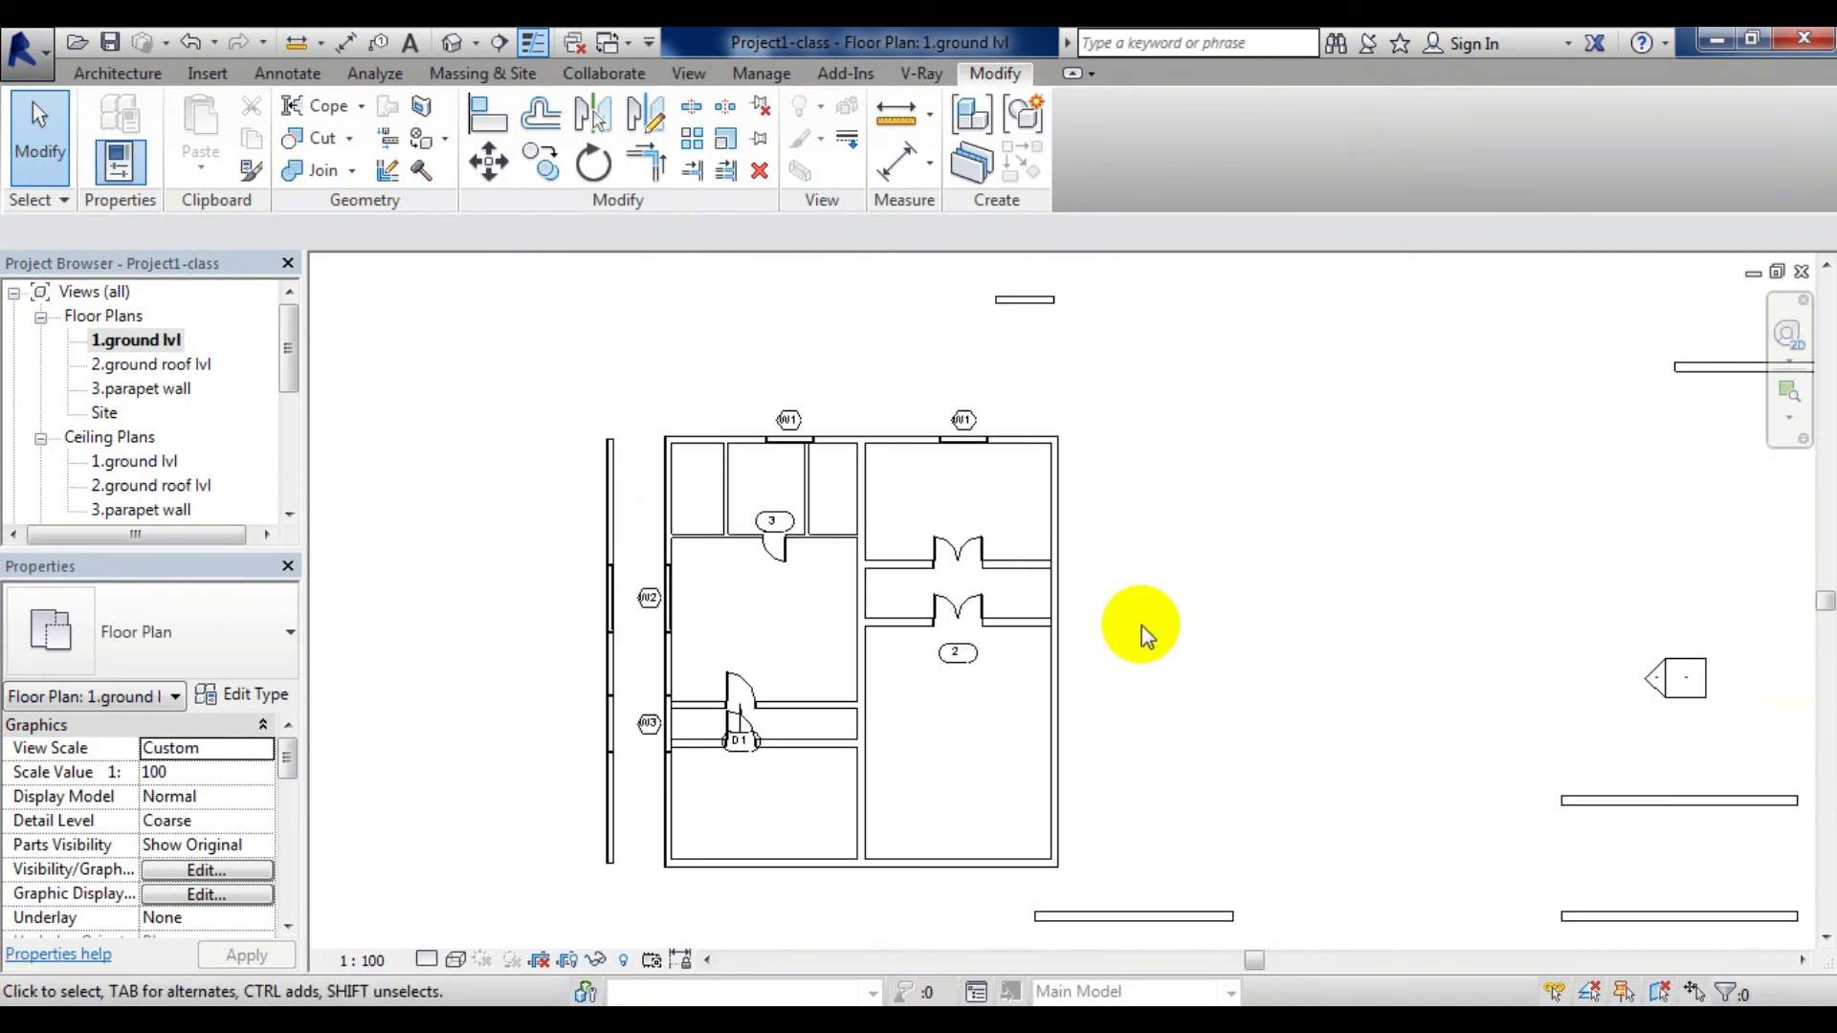
middle_drag(1423, 689, 837, 660)
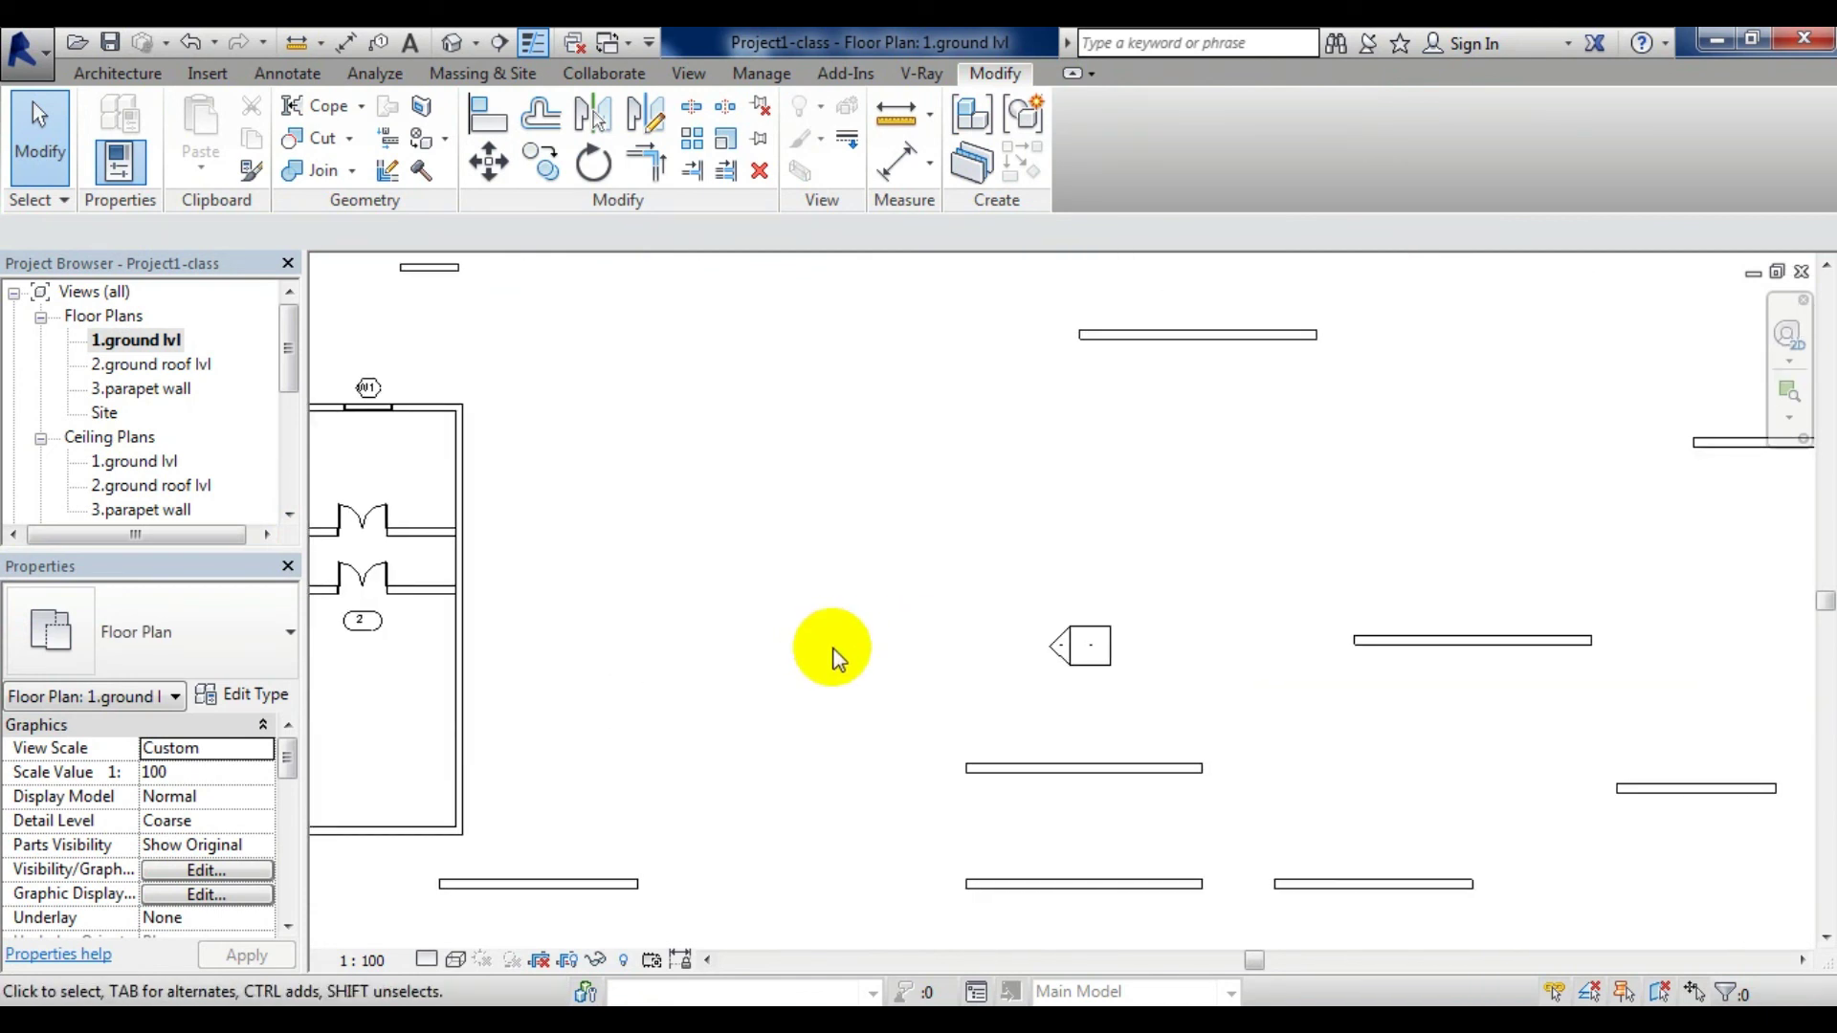